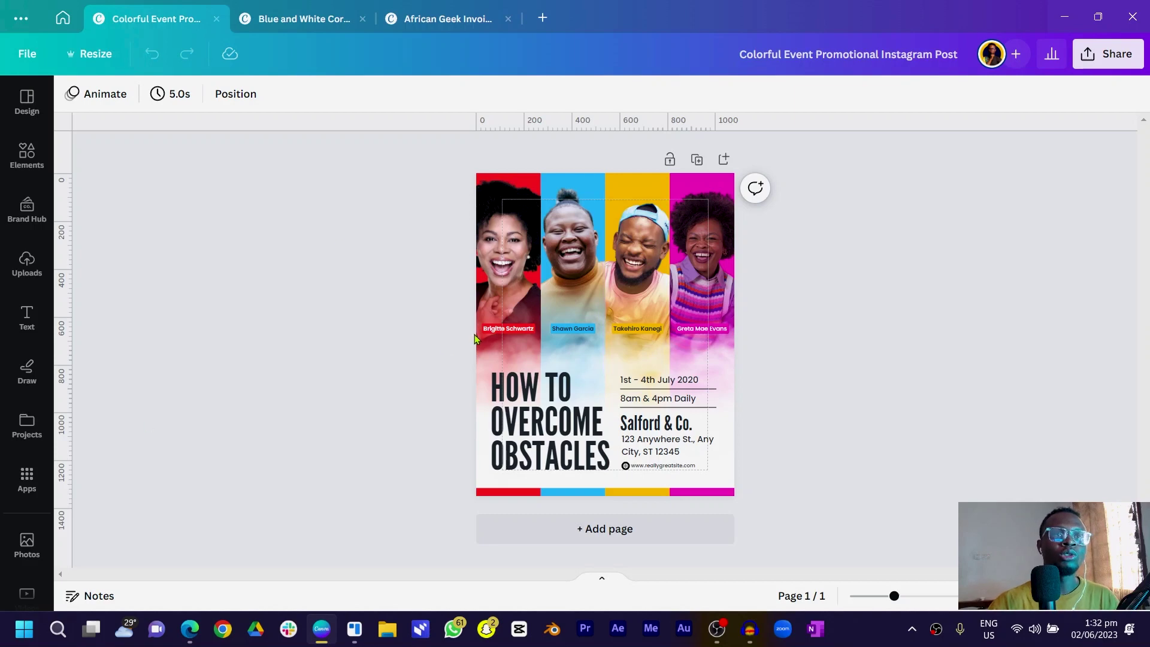
Add a blank Page 2 below the 'Colorful Event Promotional Instagram Post' design
{"action": "left_click", "coordinate": [724, 159]}
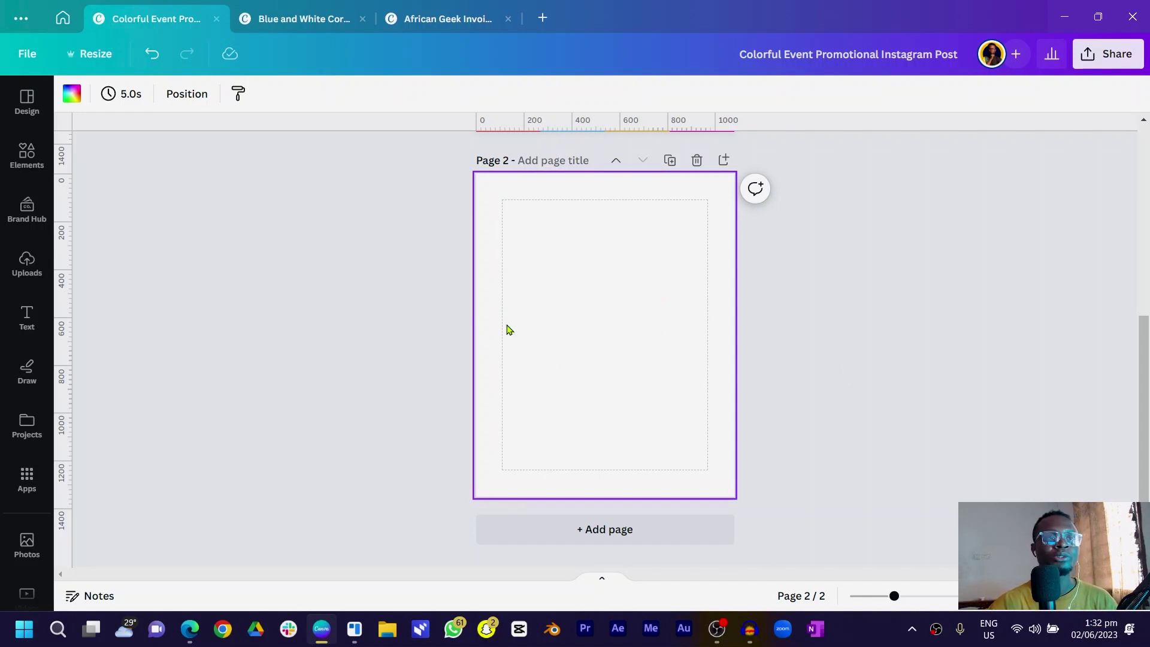
Paste a yellow square into the top-left corner, stretch it into a tall bar and duplicate it into four
{"action": "key", "text": "ctrl+v"}
{"action": "left_click_drag", "start_coordinate": [623, 351], "coordinate": [536, 223]}
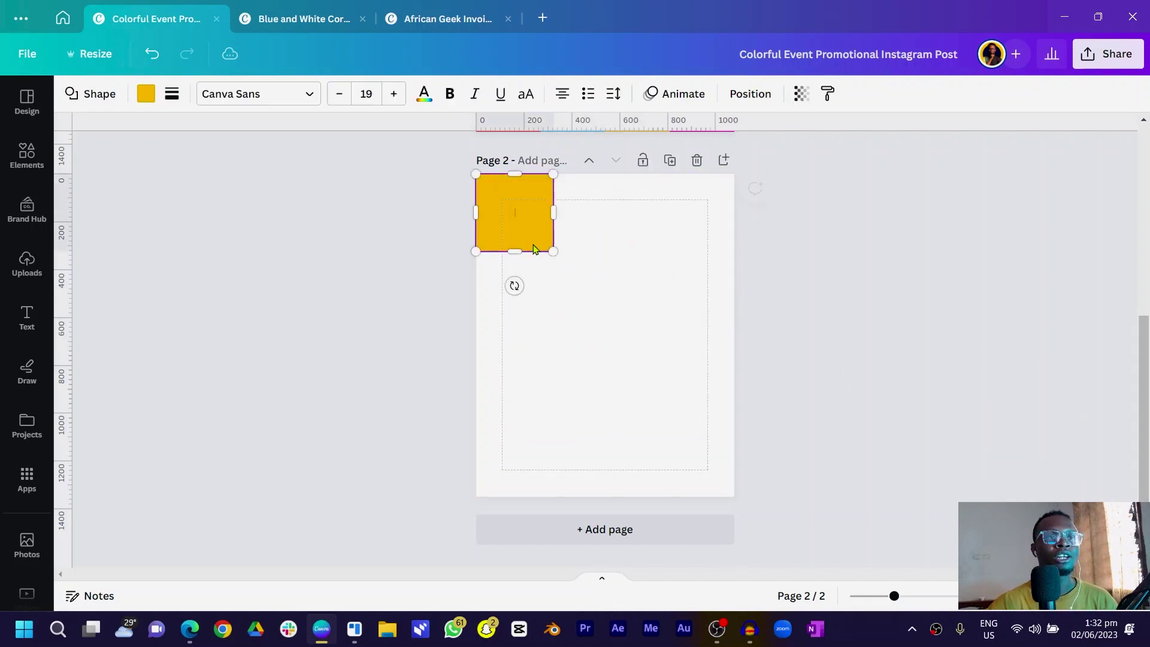
{"action": "left_click_drag", "start_coordinate": [517, 272], "coordinate": [513, 367]}
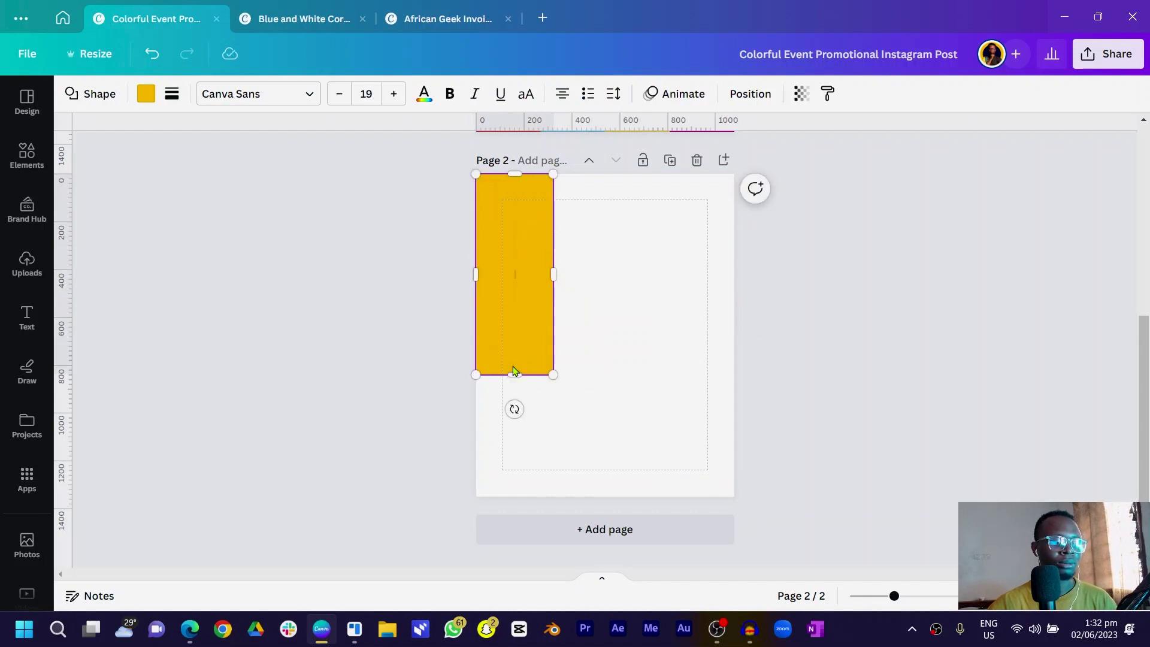
{"action": "left_click", "coordinate": [563, 313]}
{"action": "left_click", "coordinate": [533, 305]}
{"action": "key", "text": "ctrl+d"}
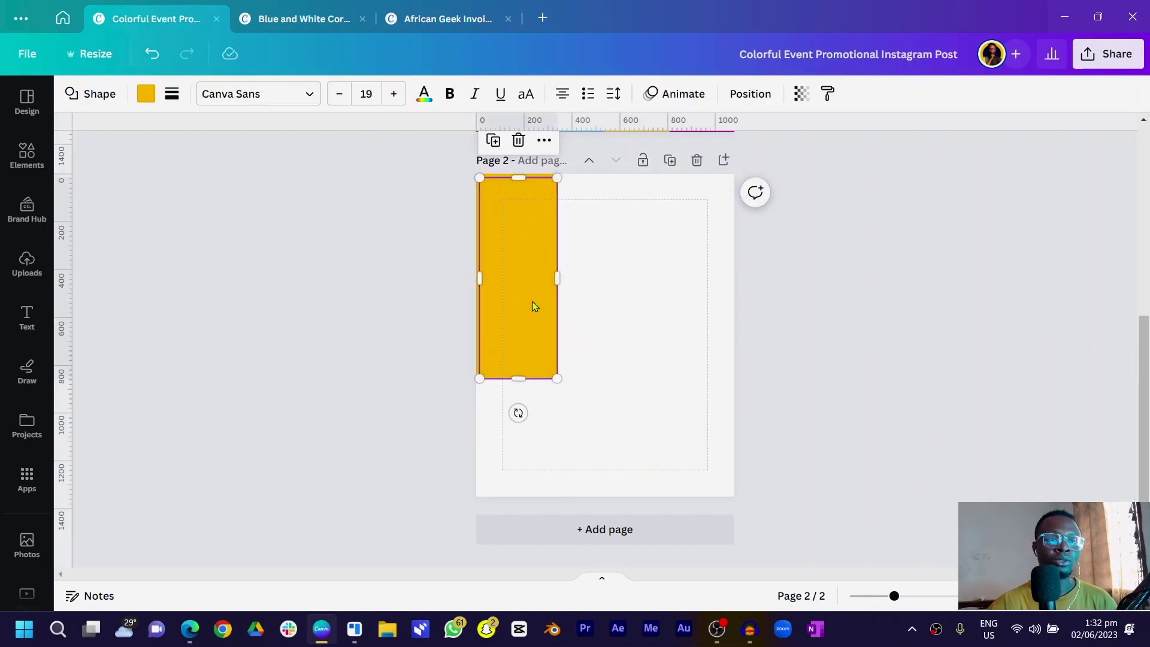
{"action": "left_click_drag", "start_coordinate": [533, 302], "coordinate": [606, 303]}
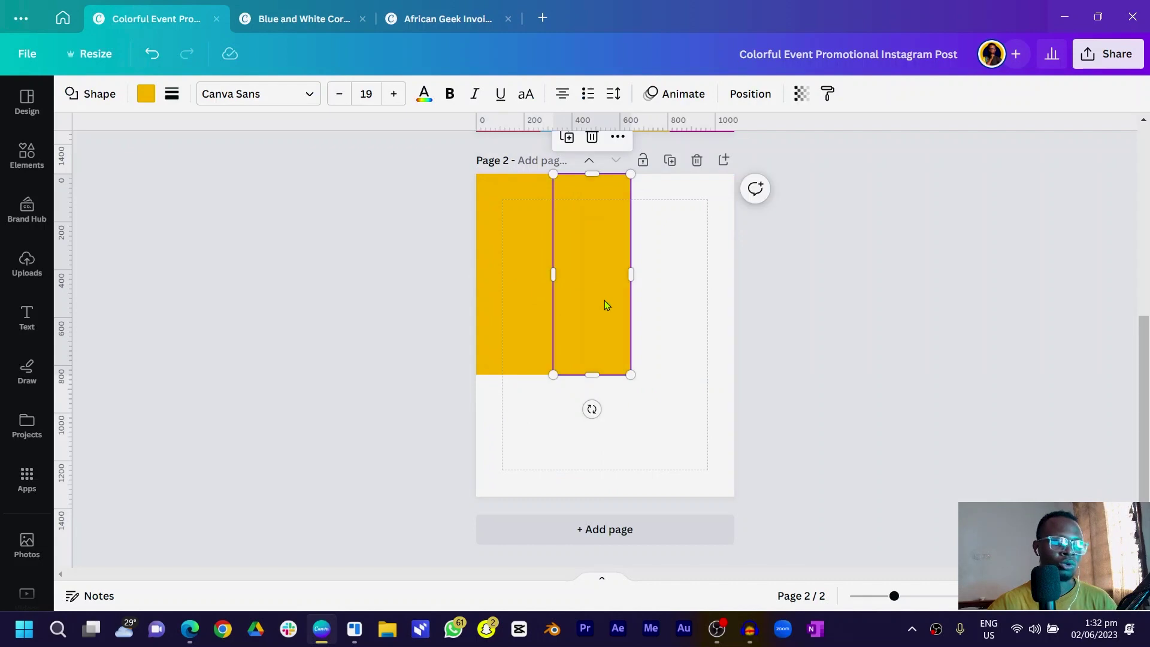
{"action": "key", "text": "ctrl+d"}
{"action": "key", "text": "ctrl+d"}
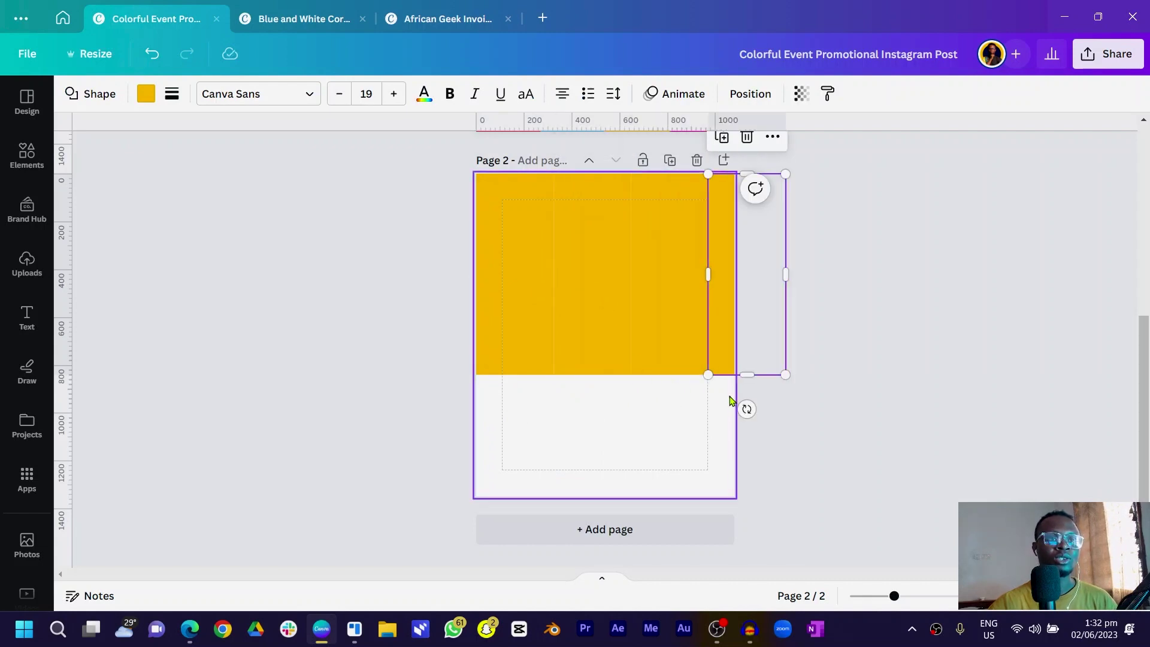
Scale the four yellow bars to the page width and lengthen each to the same height
{"action": "left_click_drag", "start_coordinate": [730, 401], "coordinate": [490, 282]}
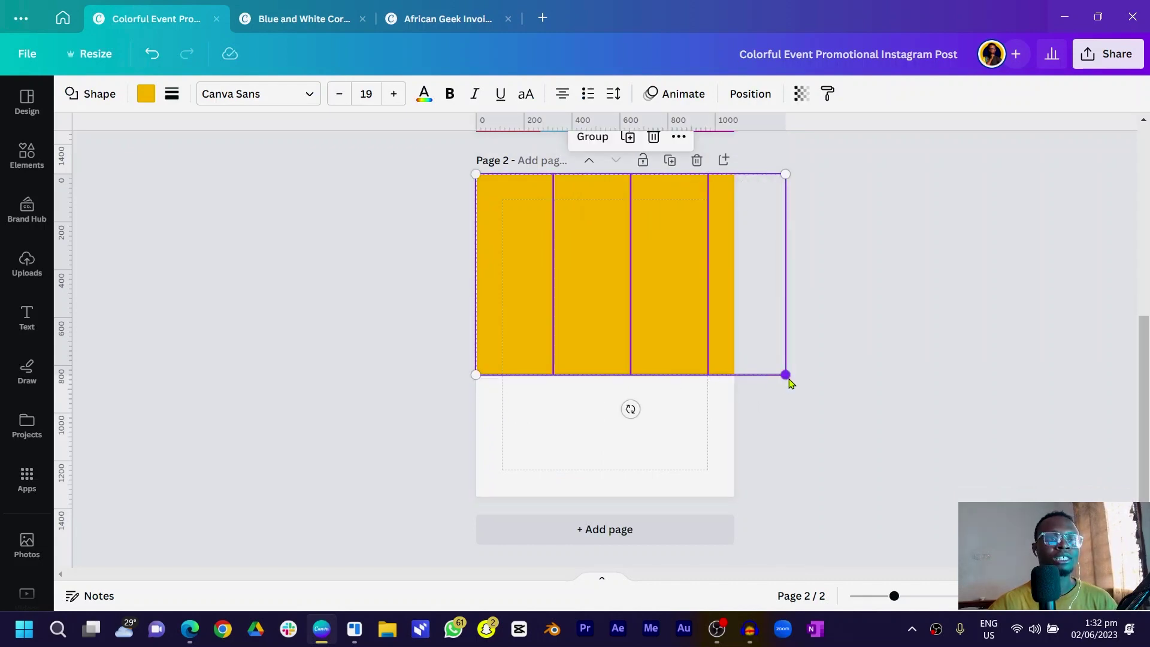
{"action": "left_click_drag", "start_coordinate": [786, 374], "coordinate": [684, 384]}
{"action": "left_click", "coordinate": [705, 391]}
{"action": "left_click", "coordinate": [684, 322]}
{"action": "left_click", "coordinate": [650, 321]}
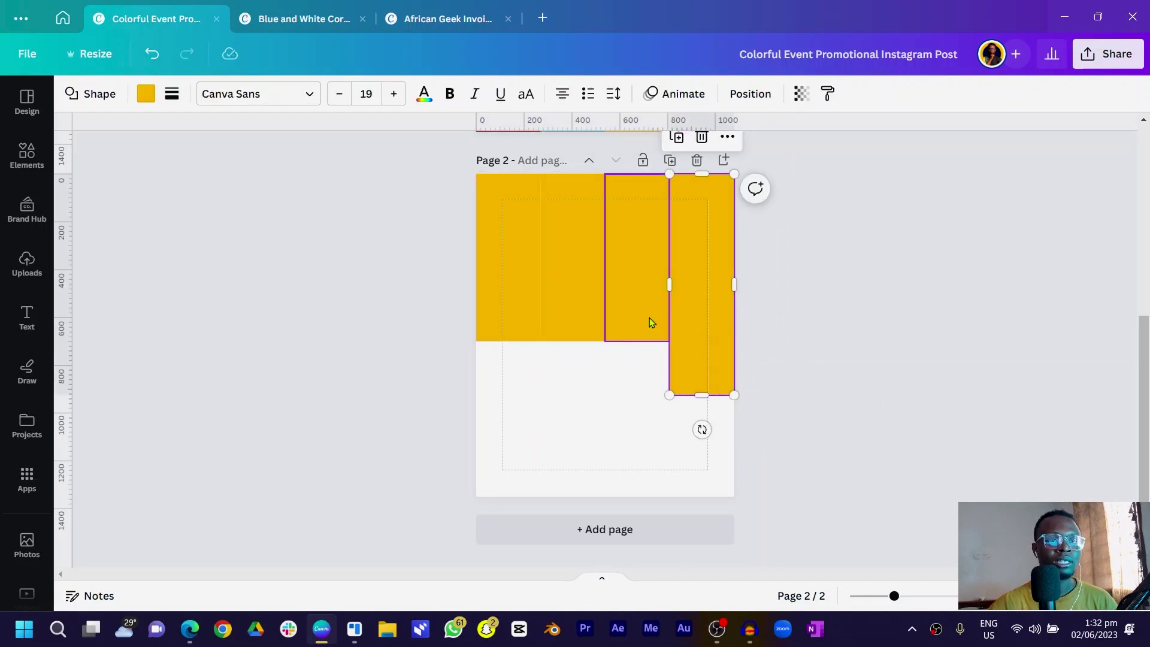
{"action": "left_click_drag", "start_coordinate": [637, 341], "coordinate": [635, 390]}
{"action": "left_click", "coordinate": [579, 335]}
{"action": "left_click_drag", "start_coordinate": [574, 340], "coordinate": [584, 380]}
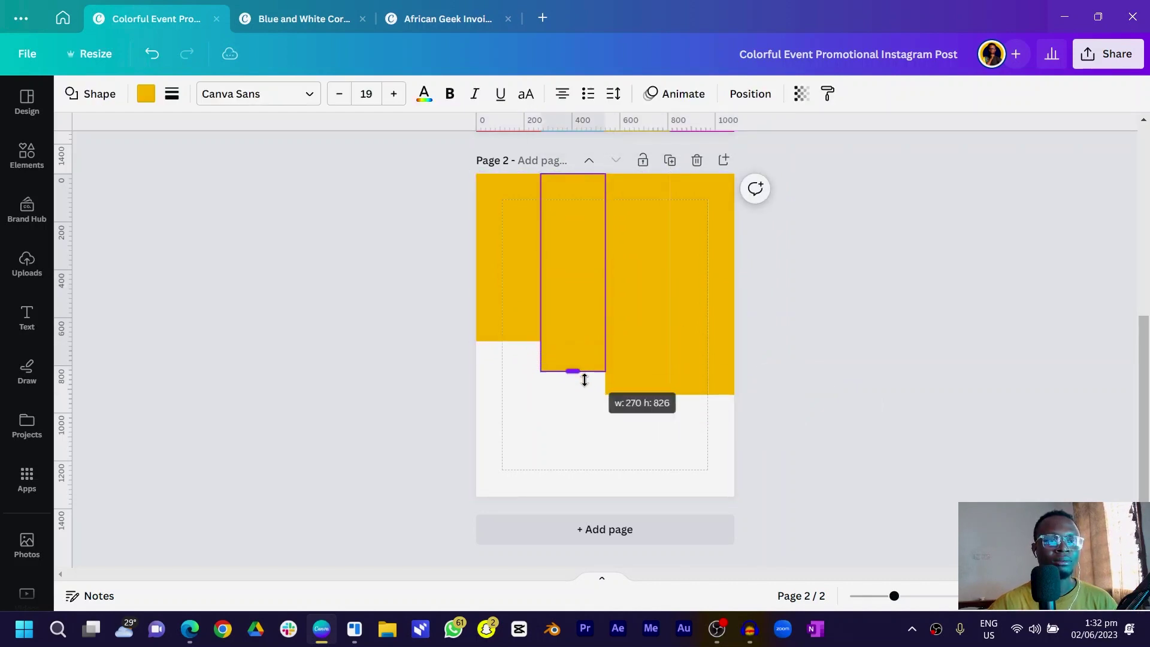
{"action": "left_click", "coordinate": [522, 326]}
{"action": "left_click_drag", "start_coordinate": [514, 341], "coordinate": [519, 378]}
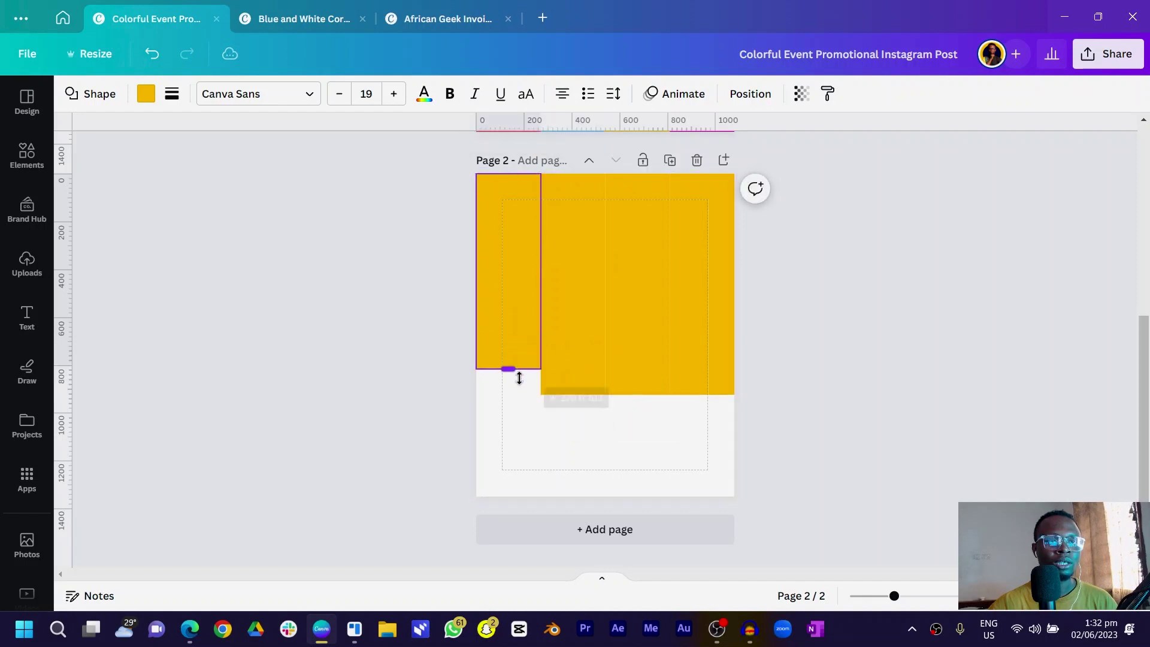
{"action": "left_click", "coordinate": [427, 399]}
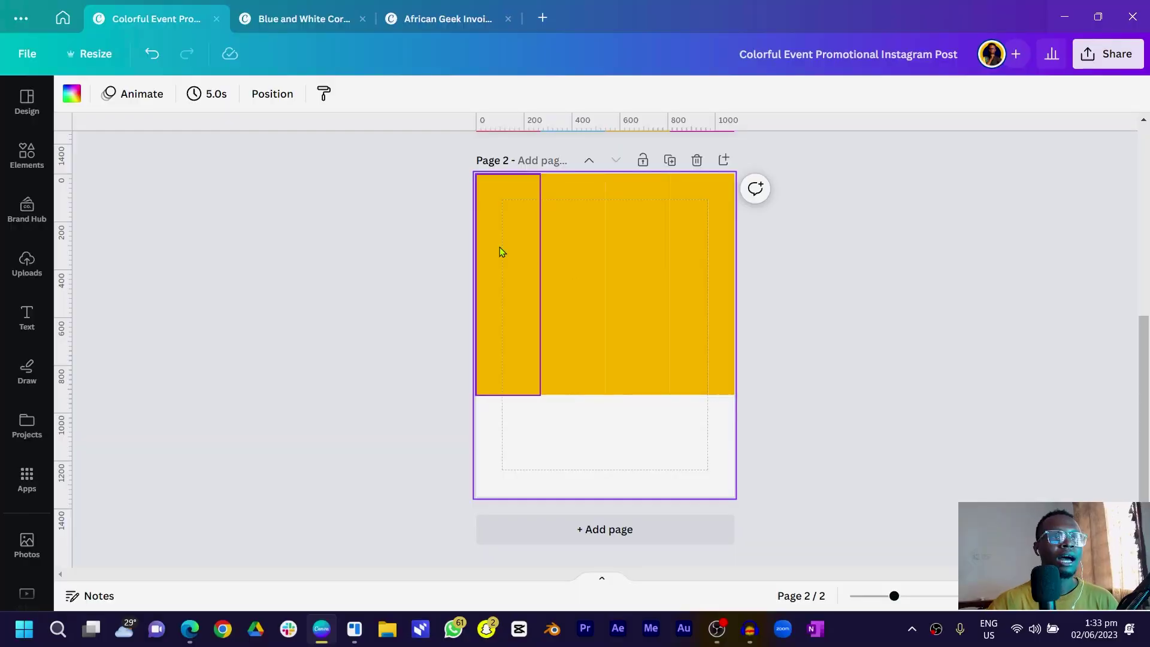
{"action": "left_click", "coordinate": [496, 247]}
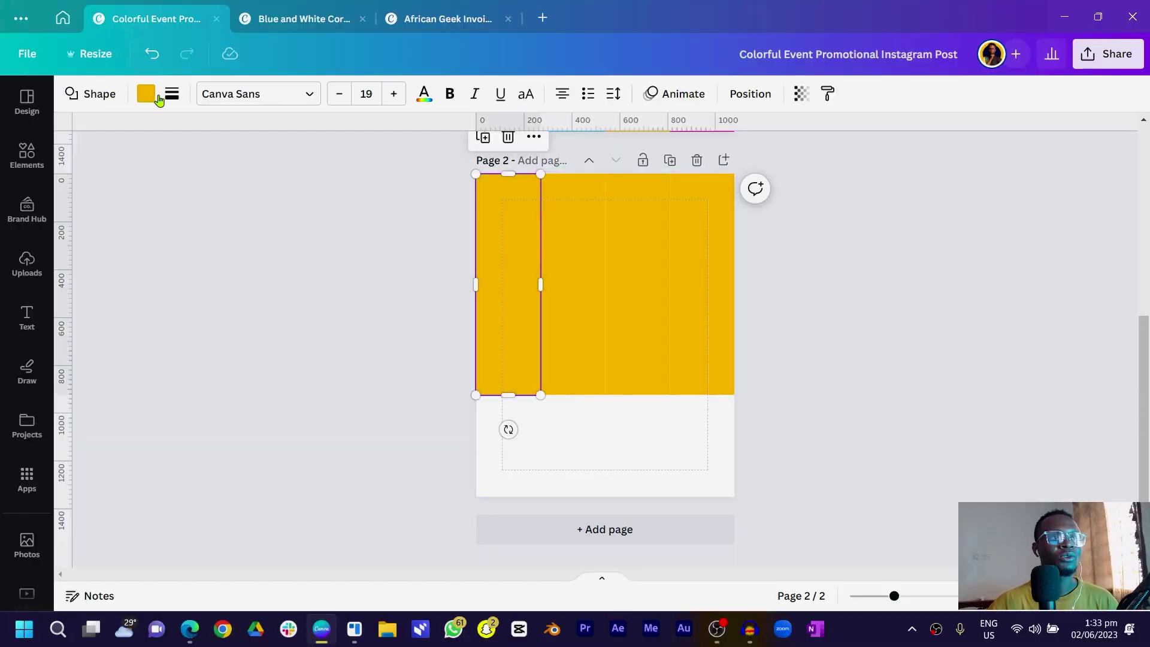
Colour the first three bars magenta, blue and red from Document colors, leaving the fourth yellow
{"action": "left_click", "coordinate": [147, 95]}
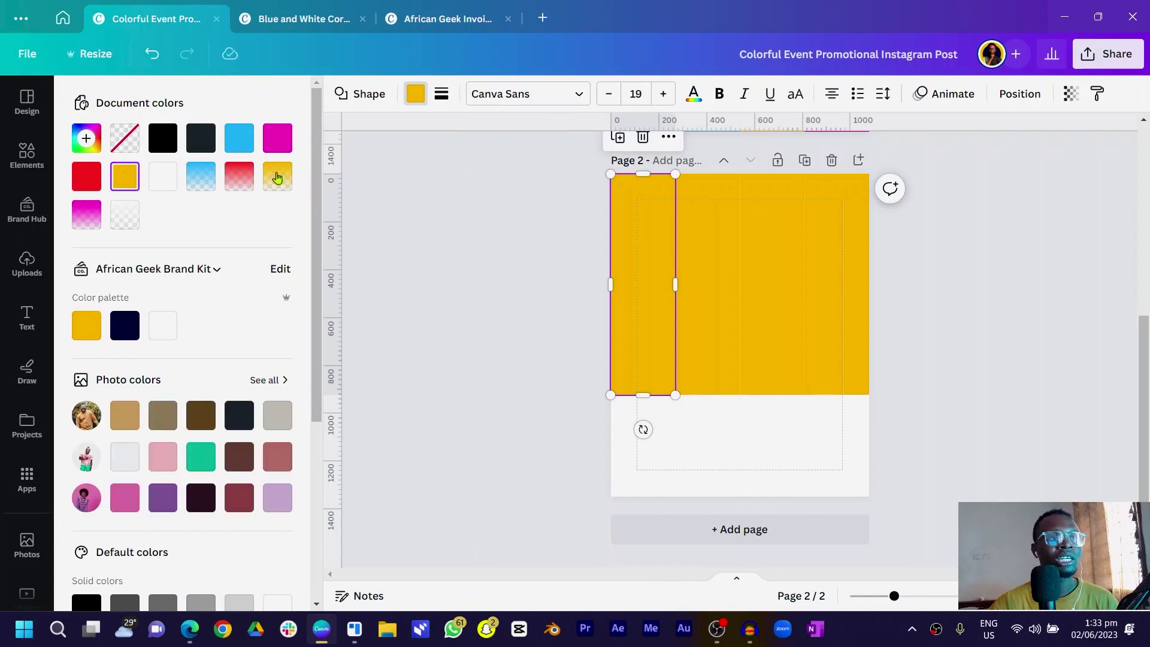
{"action": "left_click", "coordinate": [279, 149]}
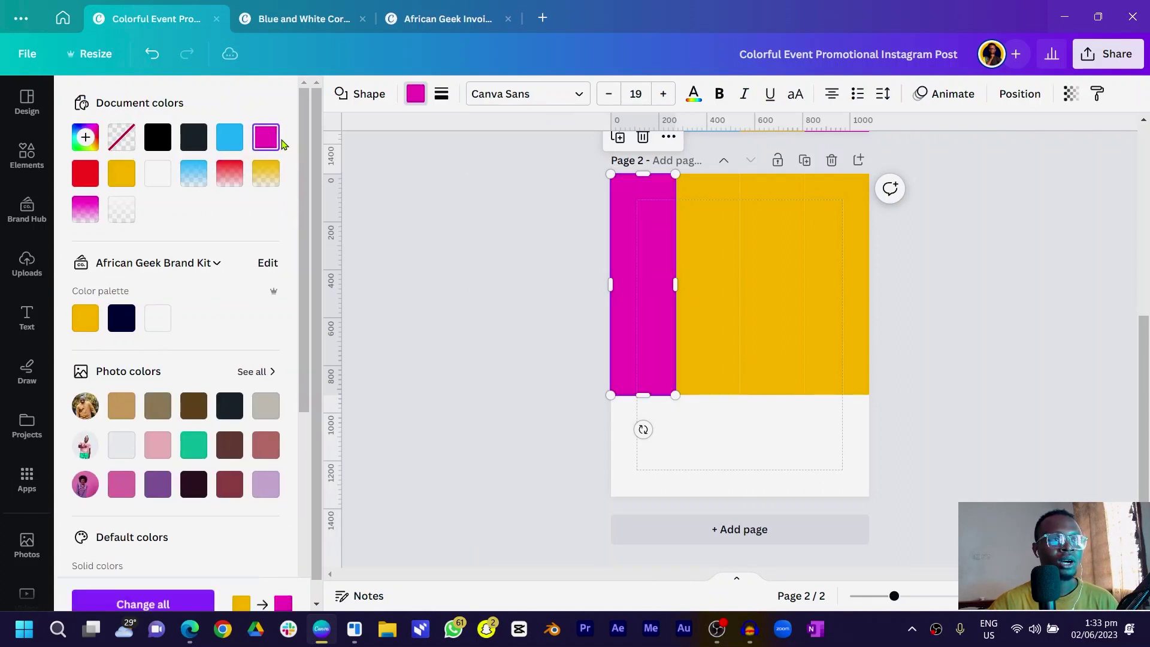
{"action": "left_click", "coordinate": [717, 264]}
{"action": "left_click", "coordinate": [245, 138]}
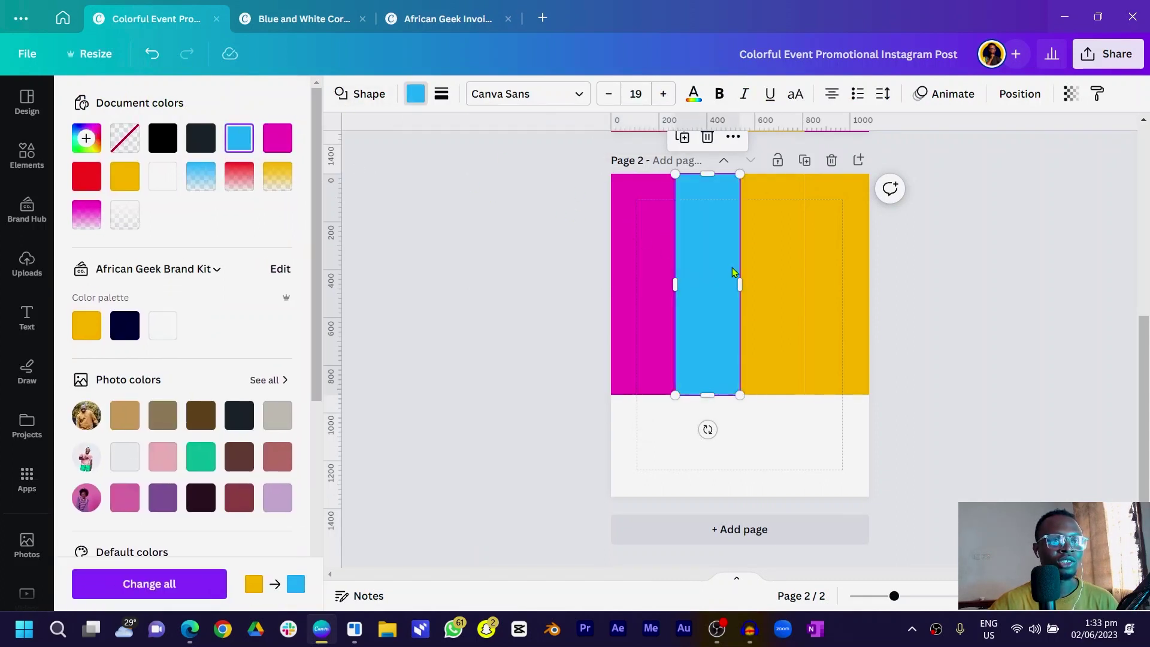
{"action": "left_click", "coordinate": [789, 282]}
{"action": "left_click", "coordinate": [87, 176]}
{"action": "left_click", "coordinate": [845, 282]}
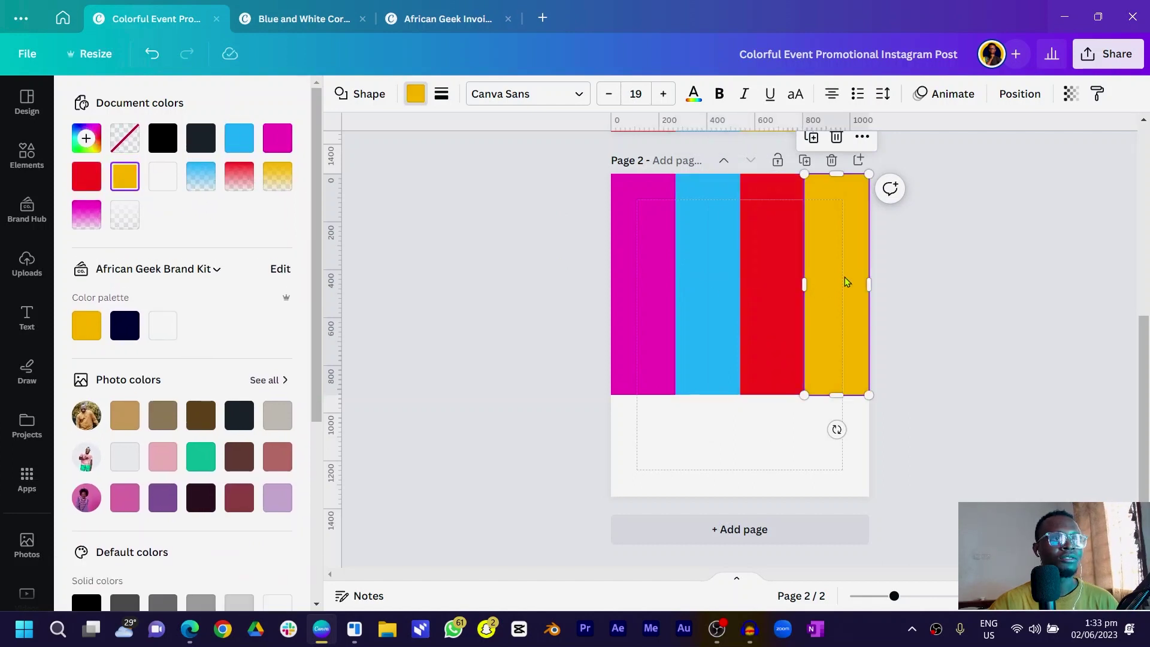
{"action": "key", "text": "Escape"}
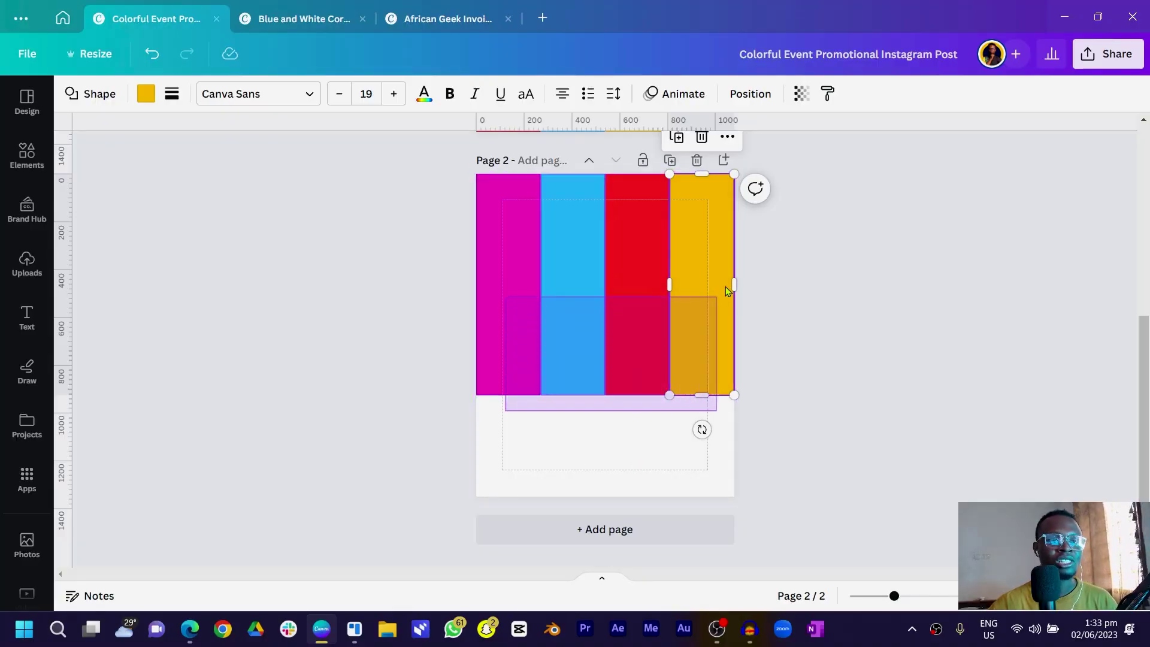
{"action": "key", "text": "ctrl+a"}
Drag a copy of the four coloured bars down and shrink each into a thin bottom strip
{"action": "left_click_drag", "start_coordinate": [731, 269], "coordinate": [712, 341]}
{"action": "left_click", "coordinate": [514, 278]}
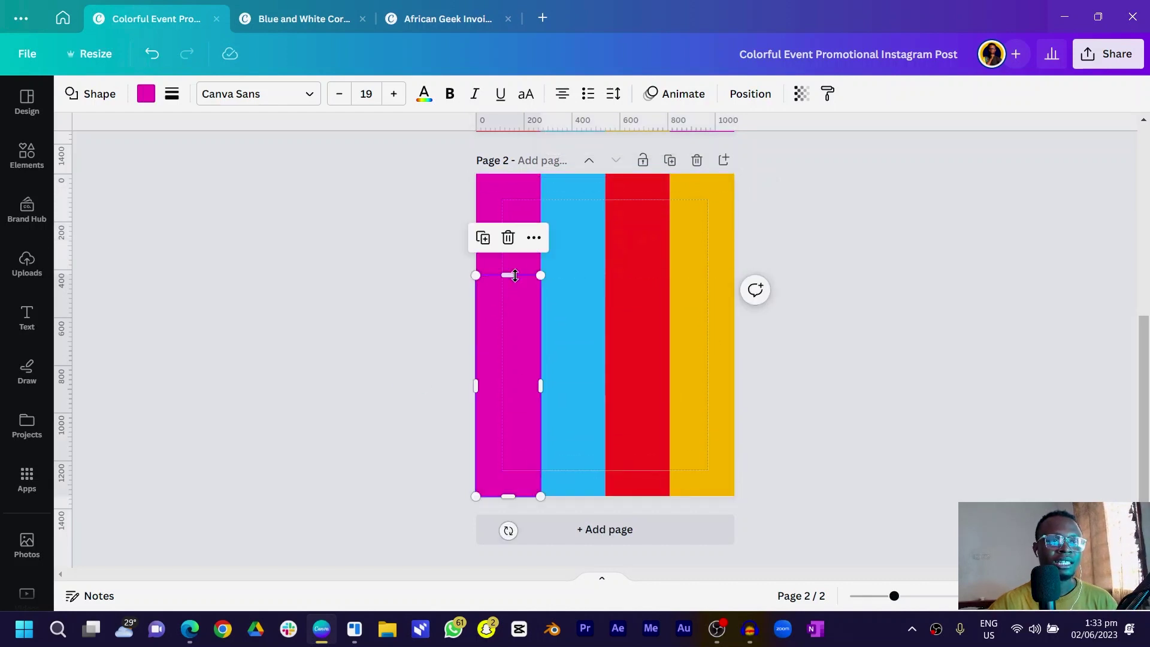
{"action": "left_click_drag", "start_coordinate": [518, 298], "coordinate": [498, 482]}
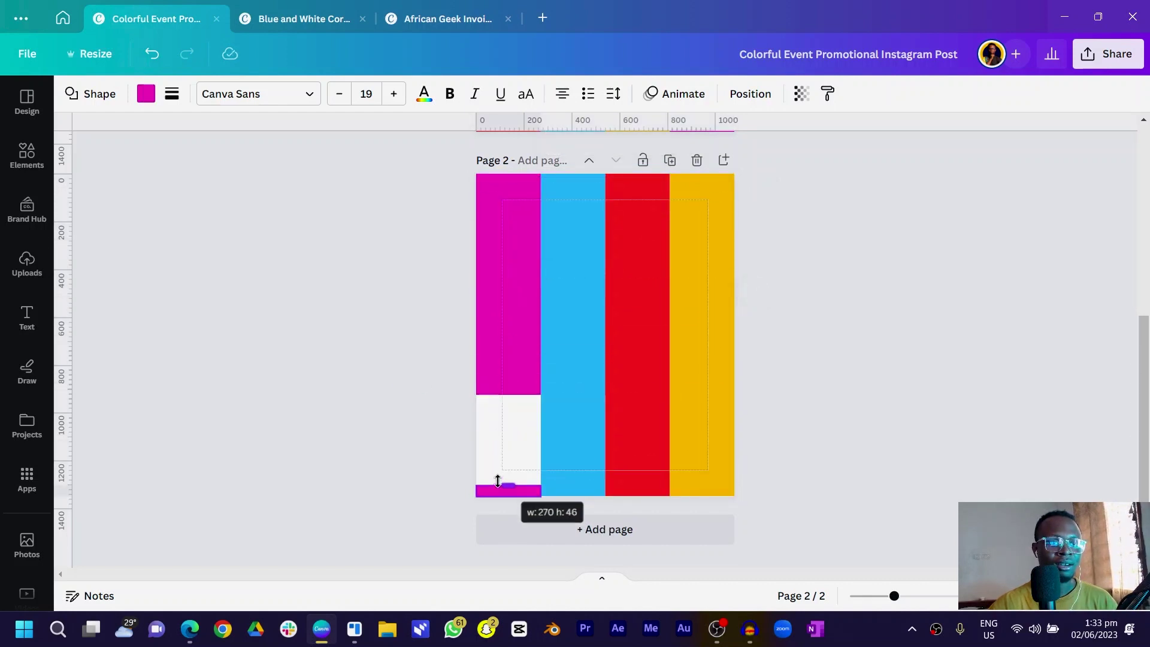
{"action": "left_click", "coordinate": [574, 275]}
{"action": "left_click_drag", "start_coordinate": [575, 270], "coordinate": [573, 483]}
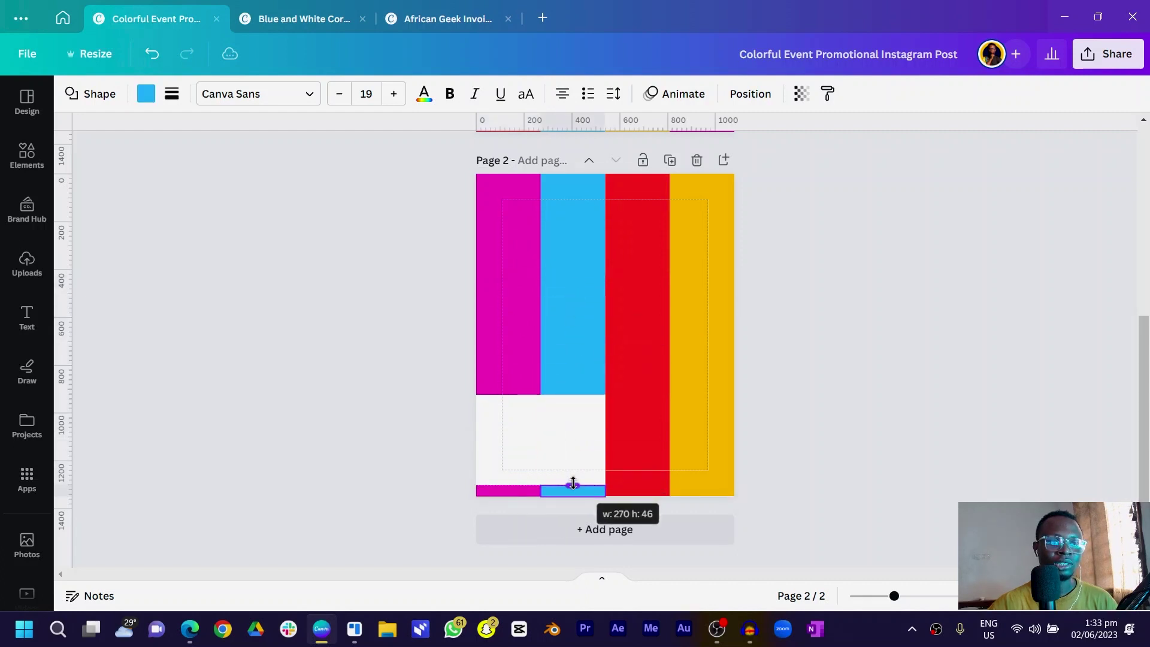
{"action": "left_click", "coordinate": [624, 437]}
{"action": "left_click_drag", "start_coordinate": [637, 276], "coordinate": [640, 463]}
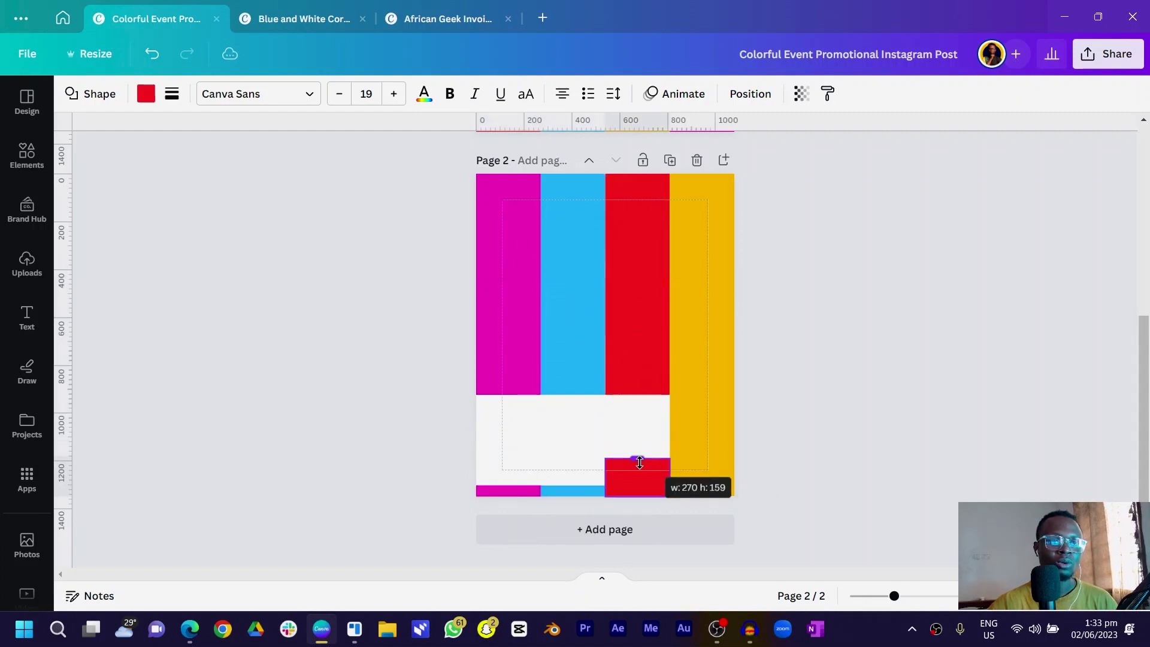
{"action": "left_click", "coordinate": [689, 462]}
{"action": "left_click_drag", "start_coordinate": [702, 276], "coordinate": [699, 485]}
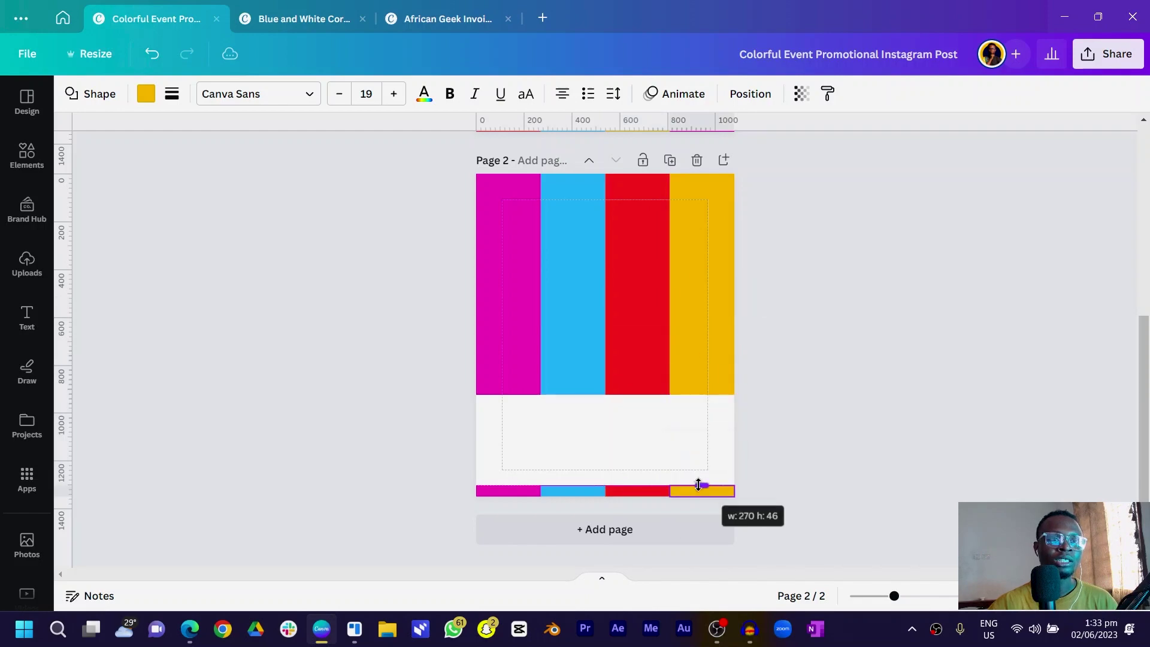
{"action": "left_click", "coordinate": [369, 407]}
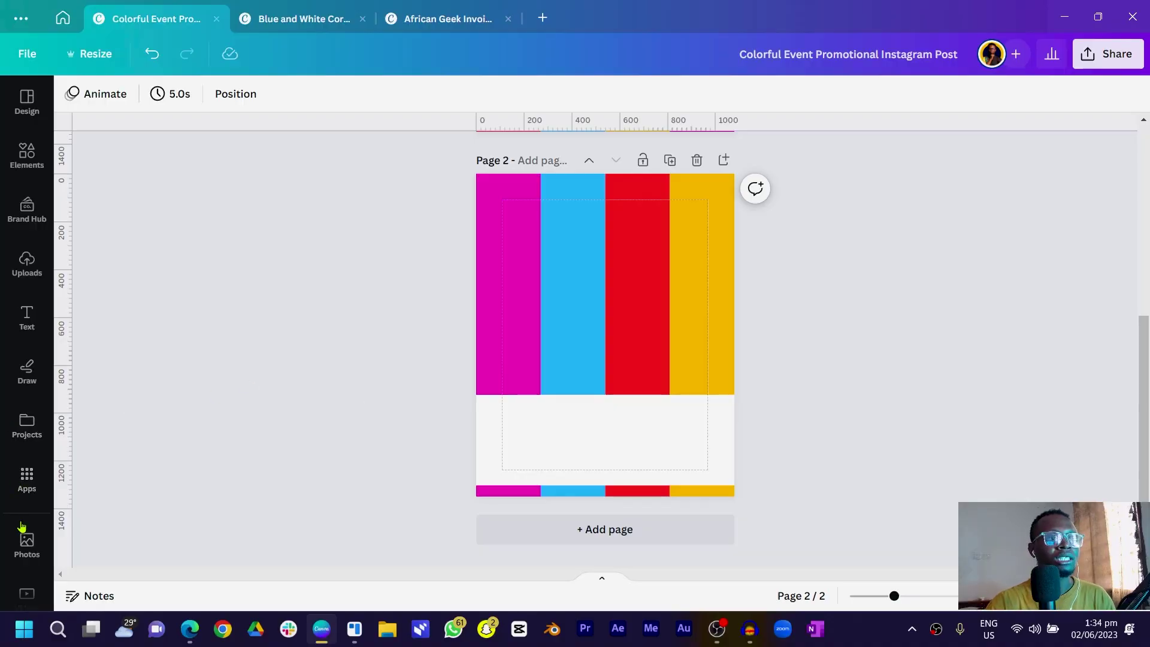
Add the jumping-girl photo from recently used Photos to page 2
{"action": "left_click", "coordinate": [25, 541]}
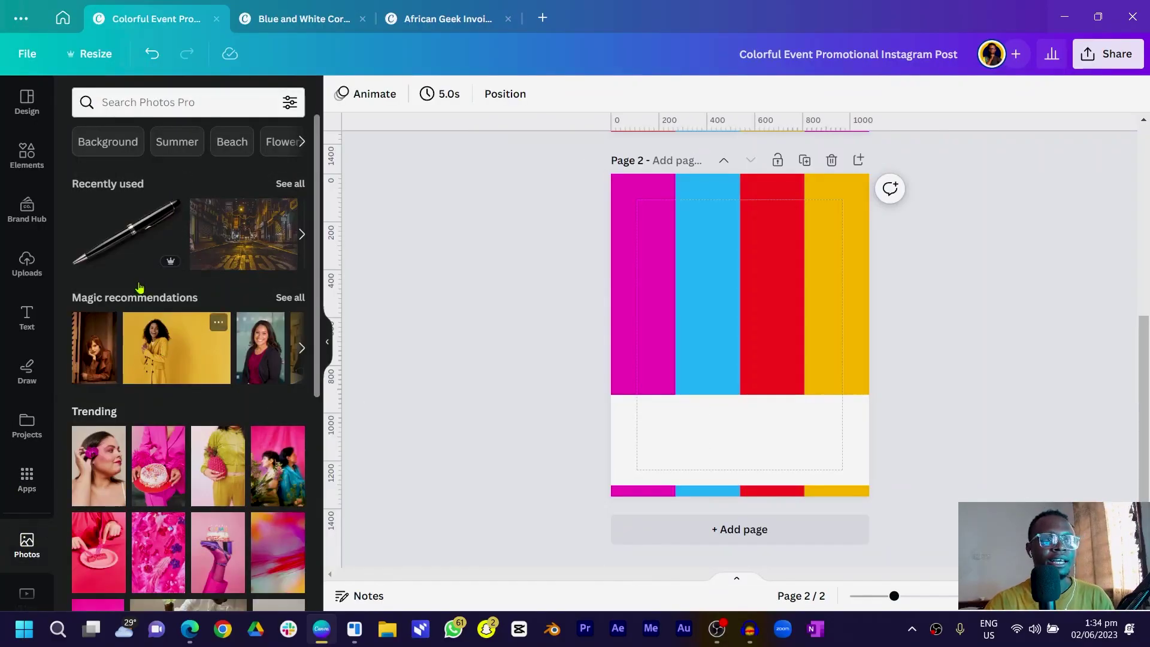
{"action": "left_click", "coordinate": [296, 186]}
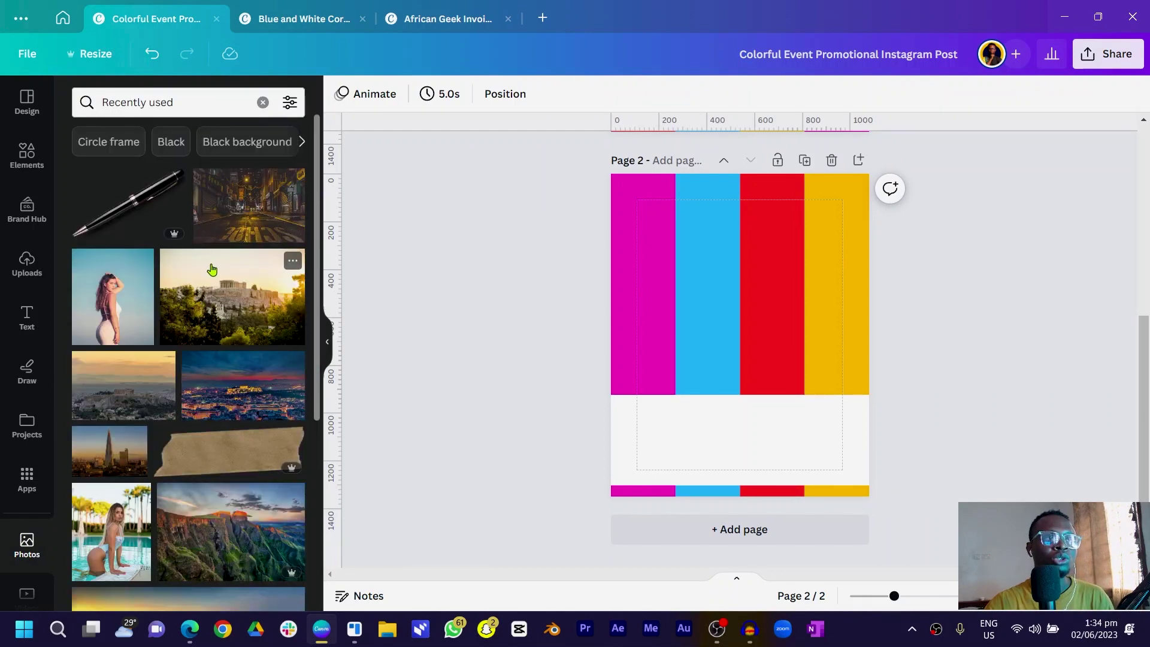
{"action": "scroll", "coordinate": [162, 357], "scroll_direction": "down", "scroll_amount": 5}
{"action": "scroll", "coordinate": [162, 357], "scroll_direction": "down", "scroll_amount": 5}
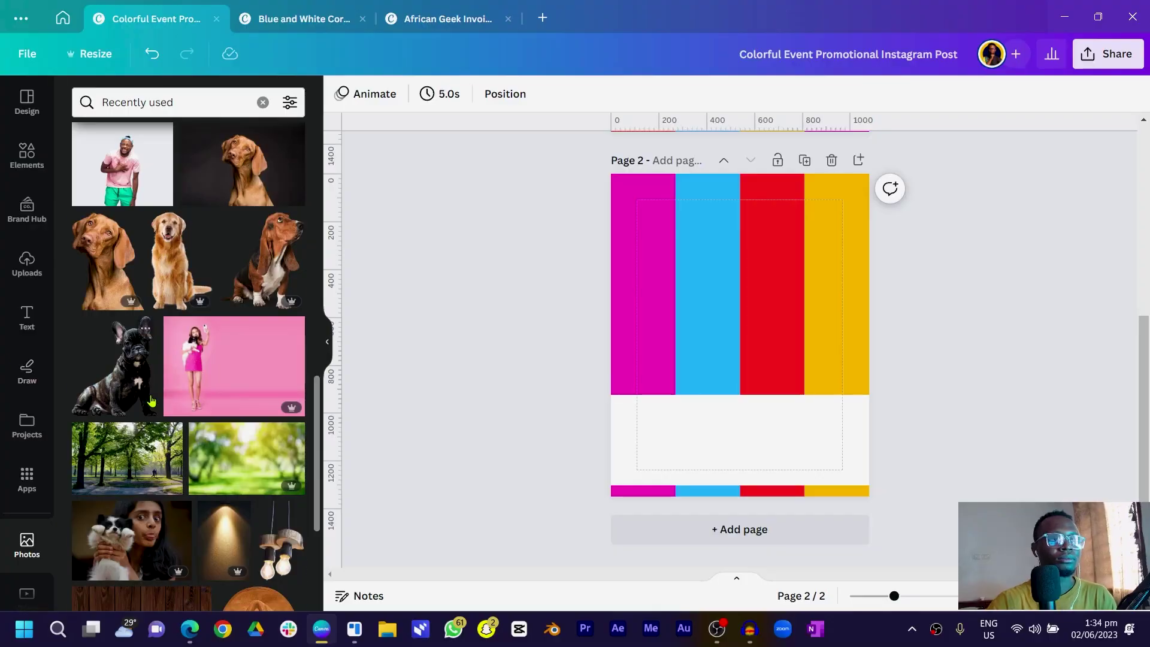
{"action": "scroll", "coordinate": [152, 401], "scroll_direction": "down", "scroll_amount": 10}
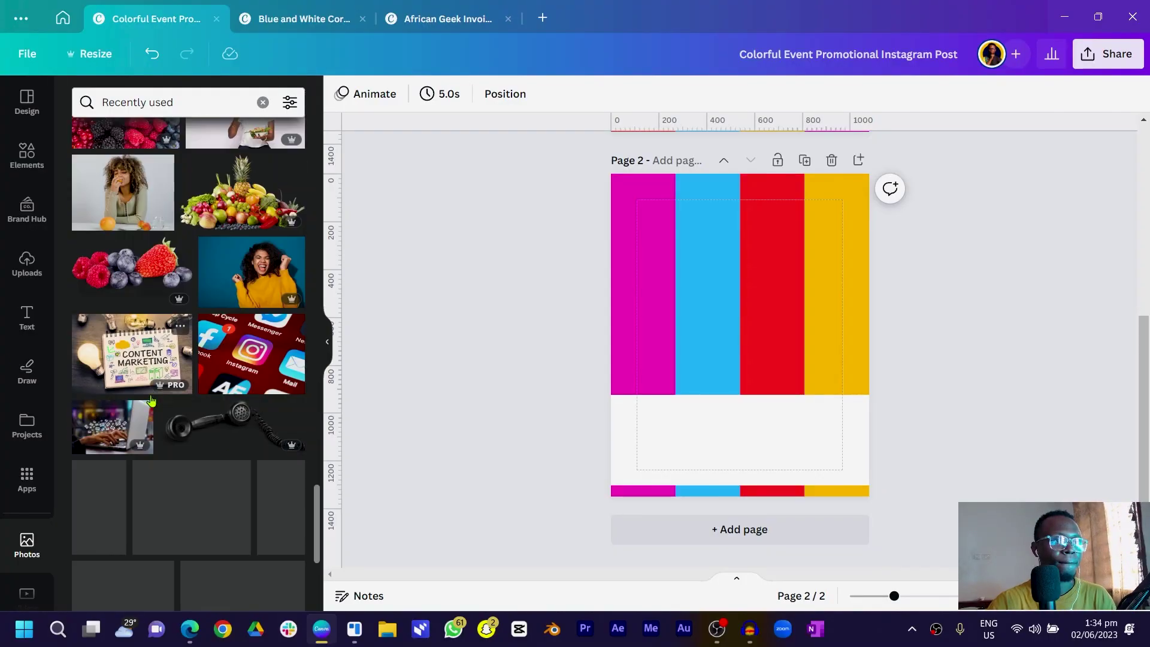
{"action": "scroll", "coordinate": [475, 385], "scroll_direction": "up", "scroll_amount": 5}
{"action": "left_click", "coordinate": [126, 336]}
{"action": "scroll", "coordinate": [226, 316], "scroll_direction": "down", "scroll_amount": 10}
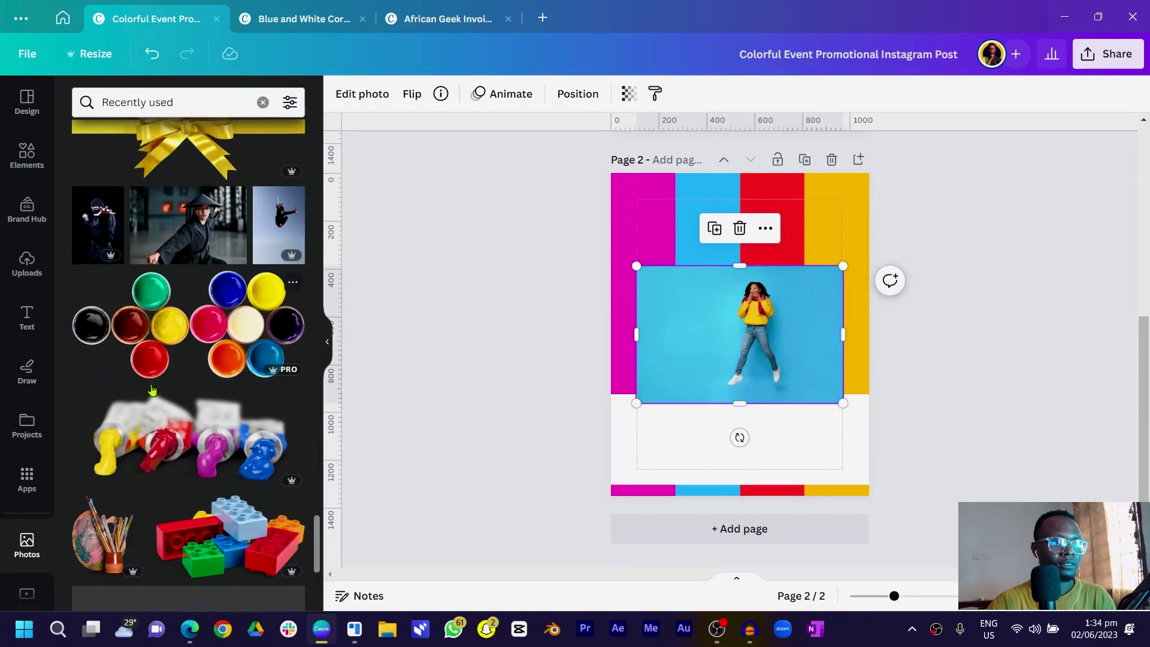
{"action": "scroll", "coordinate": [225, 316], "scroll_direction": "up", "scroll_amount": 3}
{"action": "left_click_drag", "start_coordinate": [244, 412], "coordinate": [743, 336]}
Add the hijab woman and pink-background woman photos, moving the pink one lower over the bars
{"action": "scroll", "coordinate": [247, 425], "scroll_direction": "down", "scroll_amount": 10}
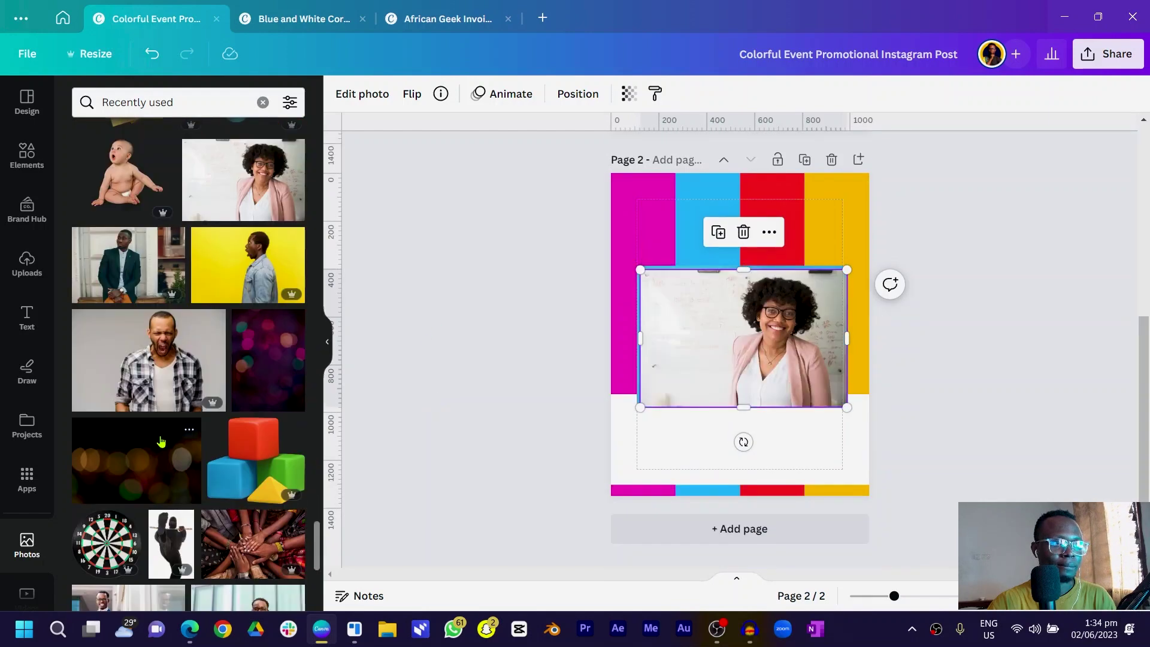
{"action": "left_click", "coordinate": [132, 404]}
{"action": "scroll", "coordinate": [166, 389], "scroll_direction": "down", "scroll_amount": 10}
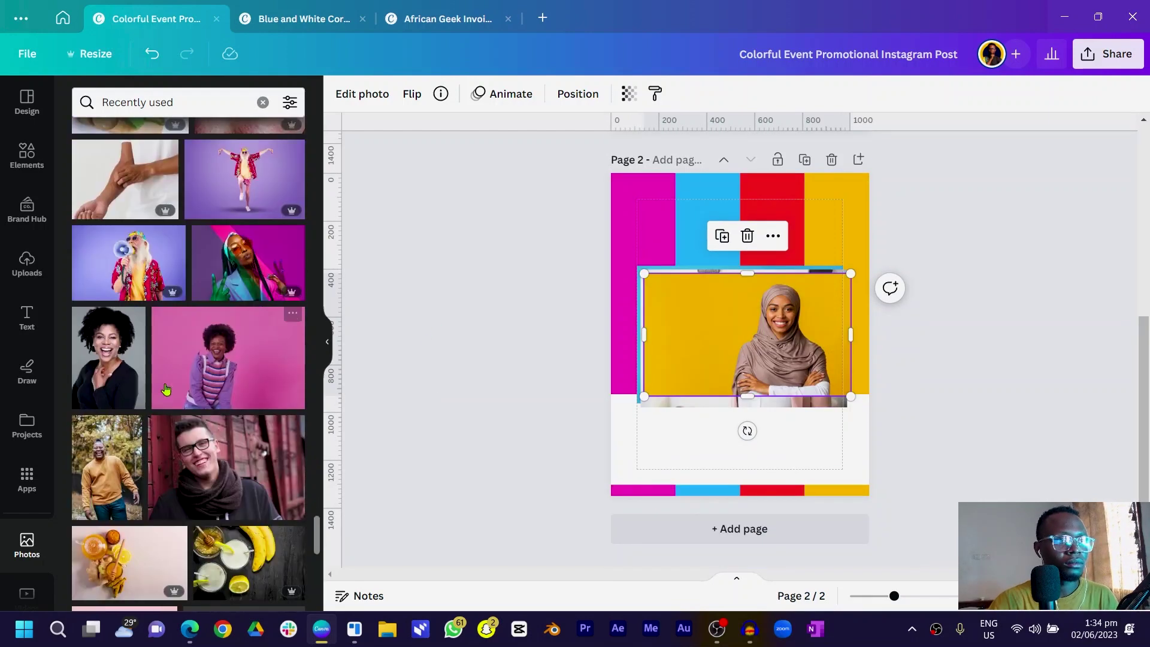
{"action": "left_click", "coordinate": [211, 342]}
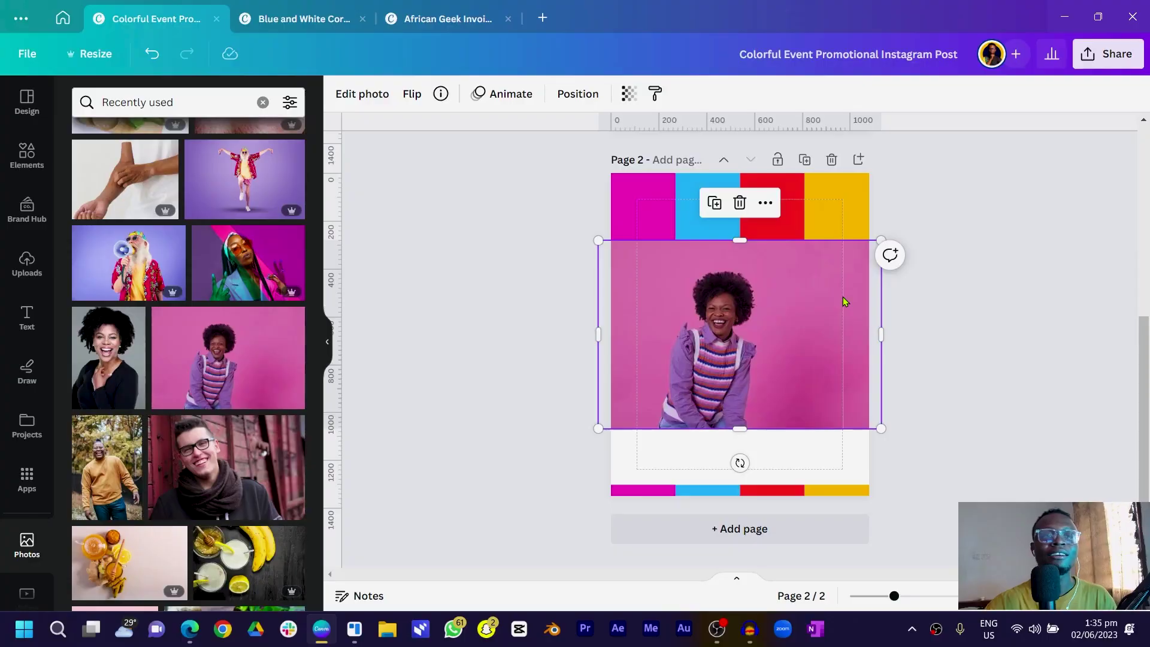
{"action": "left_click_drag", "start_coordinate": [845, 301], "coordinate": [846, 403]}
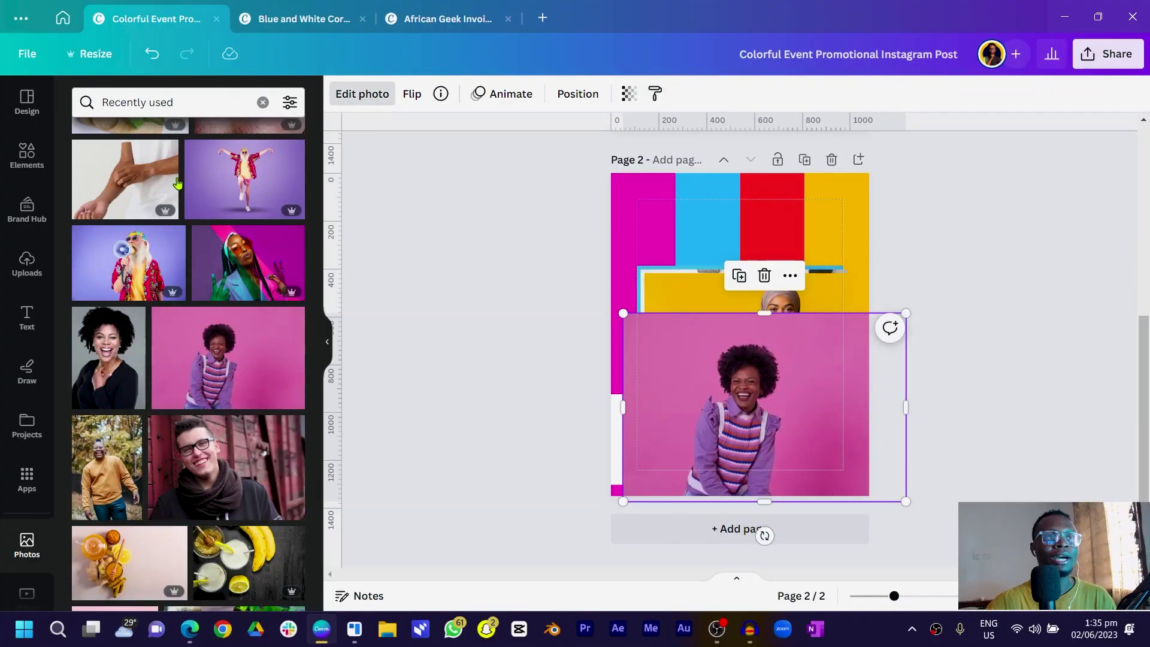
Remove the backgrounds from the purple-sweater, hijab, glasses and jumping woman photos with BG Remover
{"action": "left_click", "coordinate": [122, 216]}
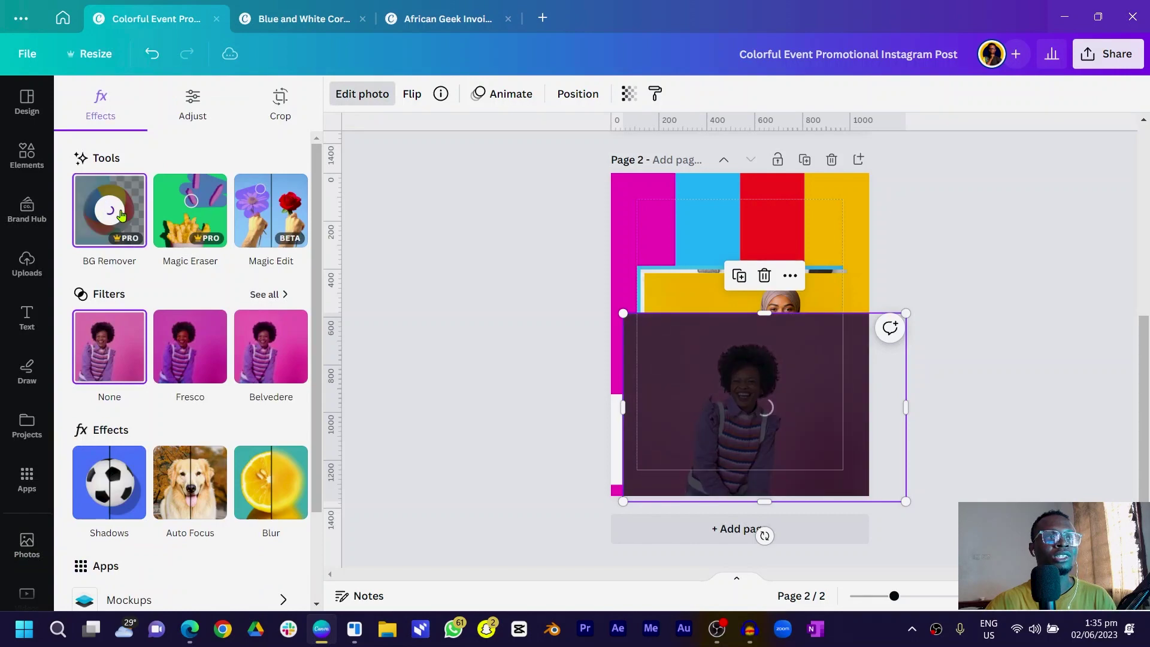
{"action": "left_click_drag", "start_coordinate": [703, 373], "coordinate": [636, 374]}
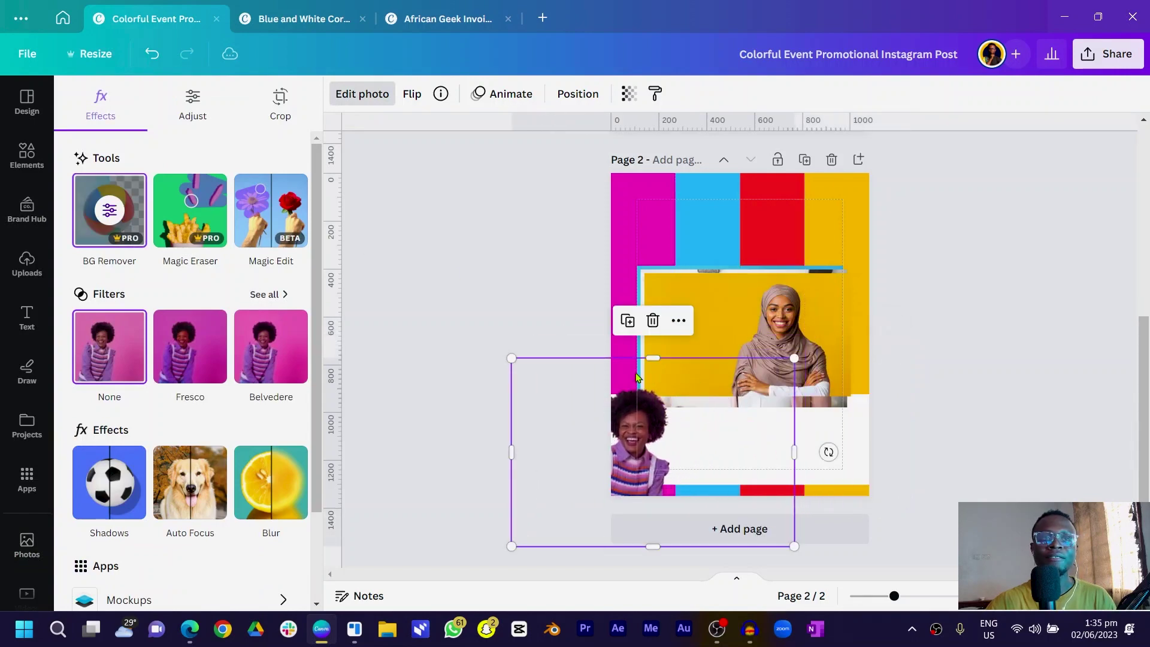
{"action": "left_click", "coordinate": [725, 295]}
{"action": "left_click", "coordinate": [121, 213]}
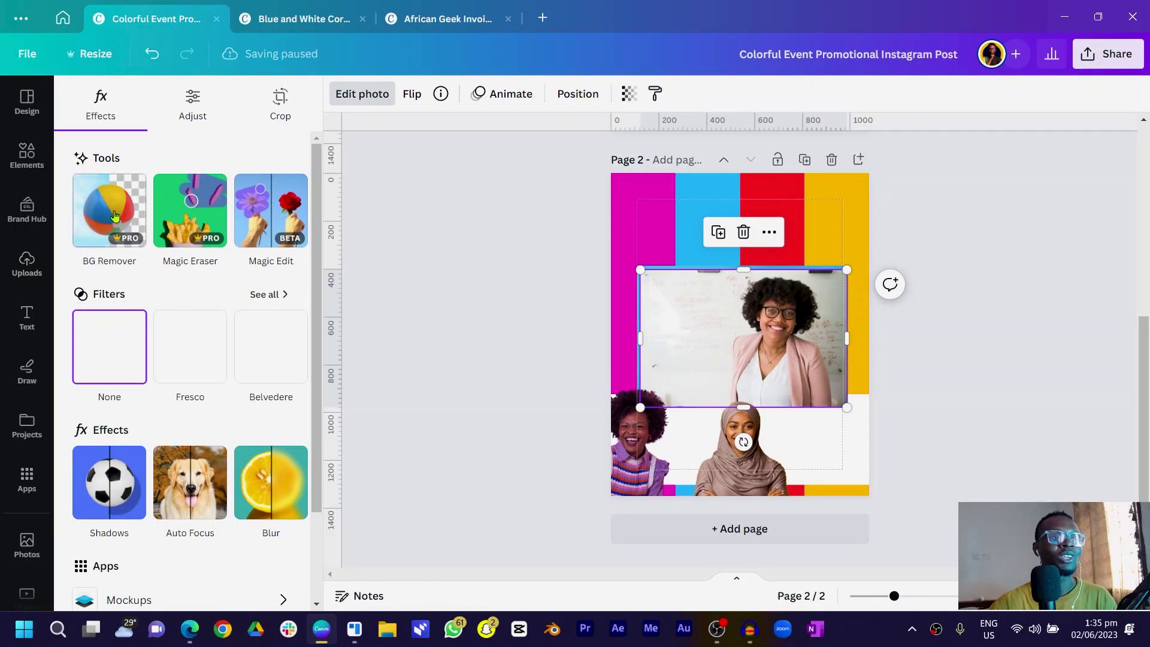
{"action": "left_click", "coordinate": [116, 215]}
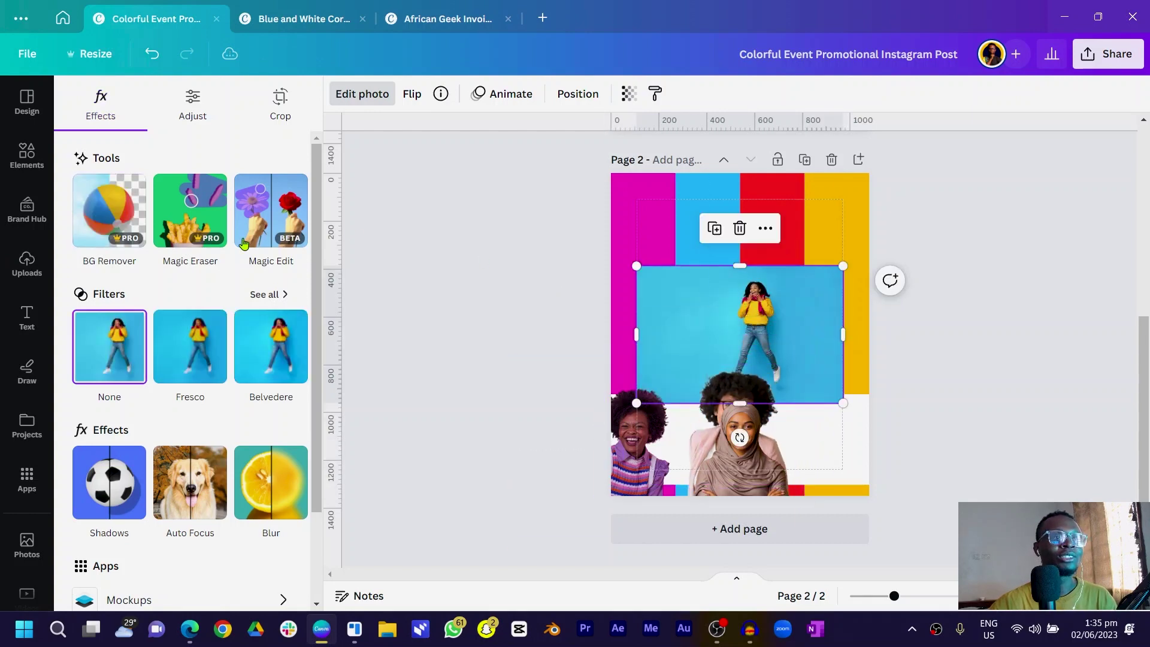
{"action": "left_click", "coordinate": [105, 195]}
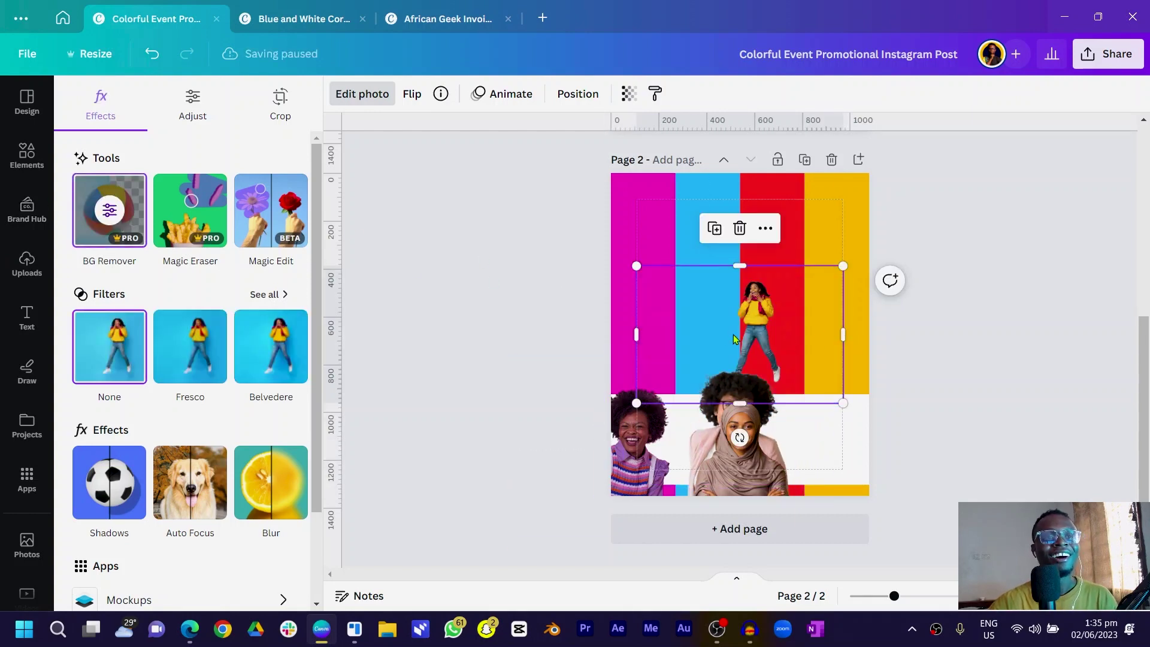
{"action": "left_click_drag", "start_coordinate": [736, 340], "coordinate": [777, 297]}
Move the purple-sweater cutout onto the top-left stripes, resizing and trimming it to fit
{"action": "left_click_drag", "start_coordinate": [719, 448], "coordinate": [818, 413]}
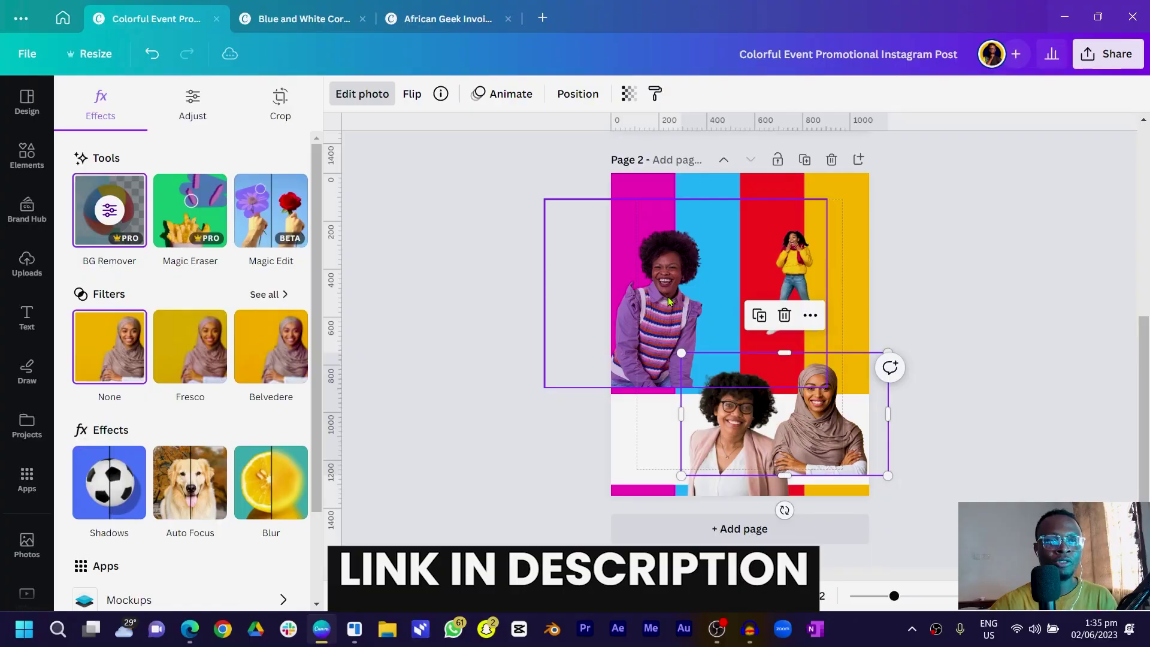
{"action": "left_click", "coordinate": [669, 302]}
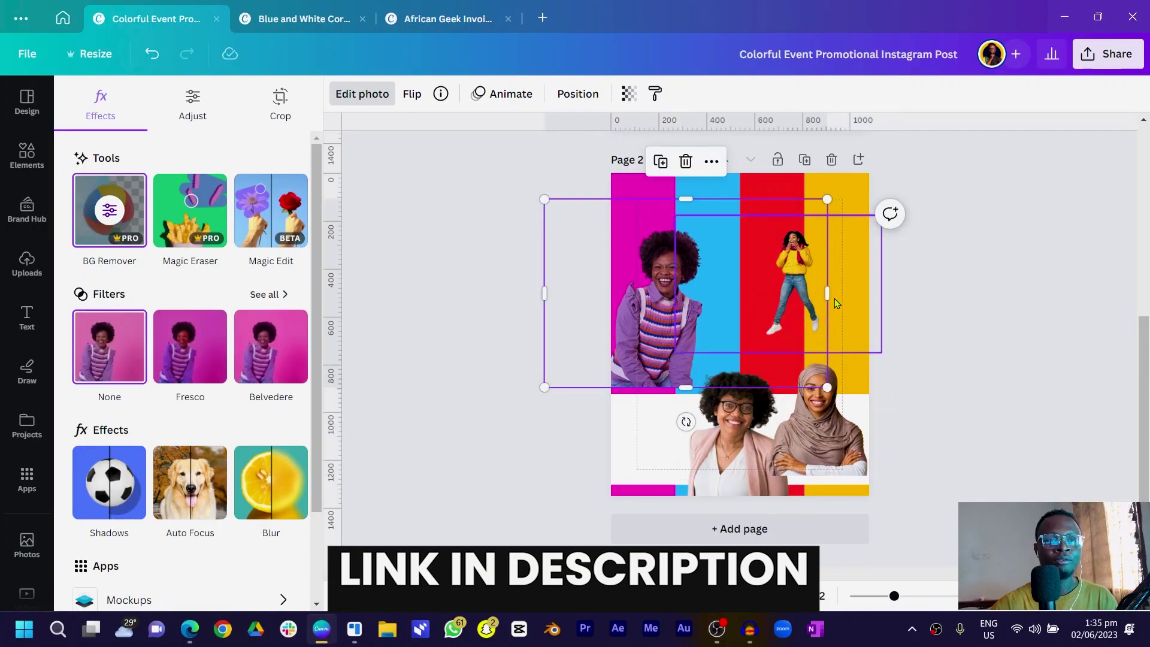
{"action": "left_click_drag", "start_coordinate": [731, 306], "coordinate": [719, 306]}
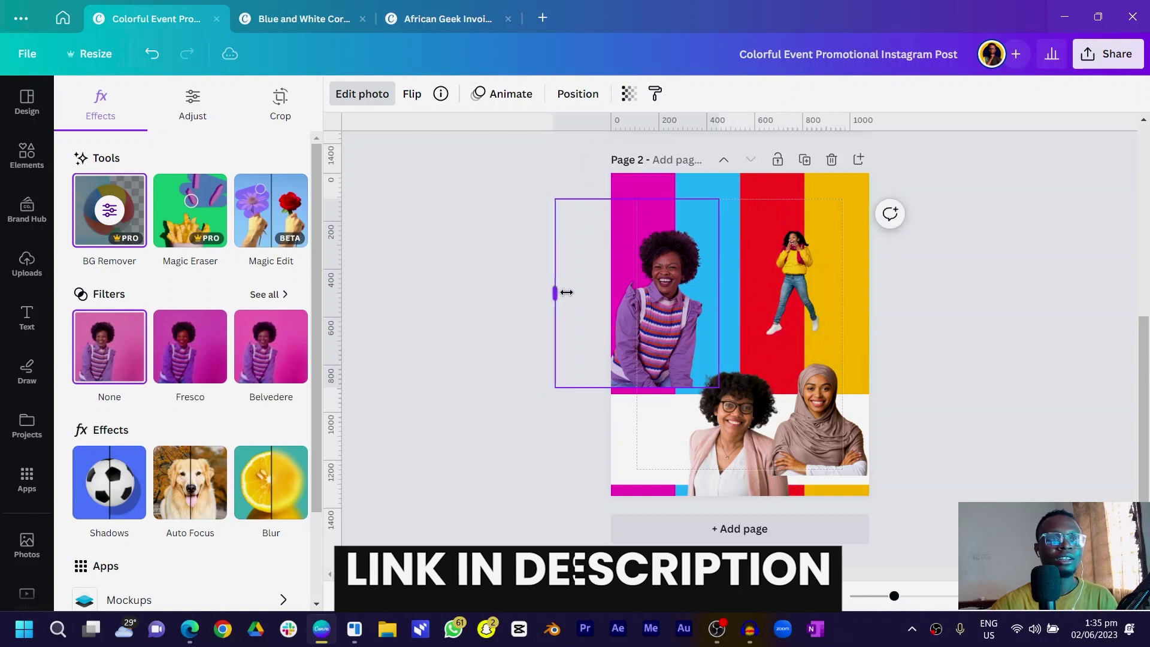
{"action": "left_click_drag", "start_coordinate": [546, 294], "coordinate": [597, 293]}
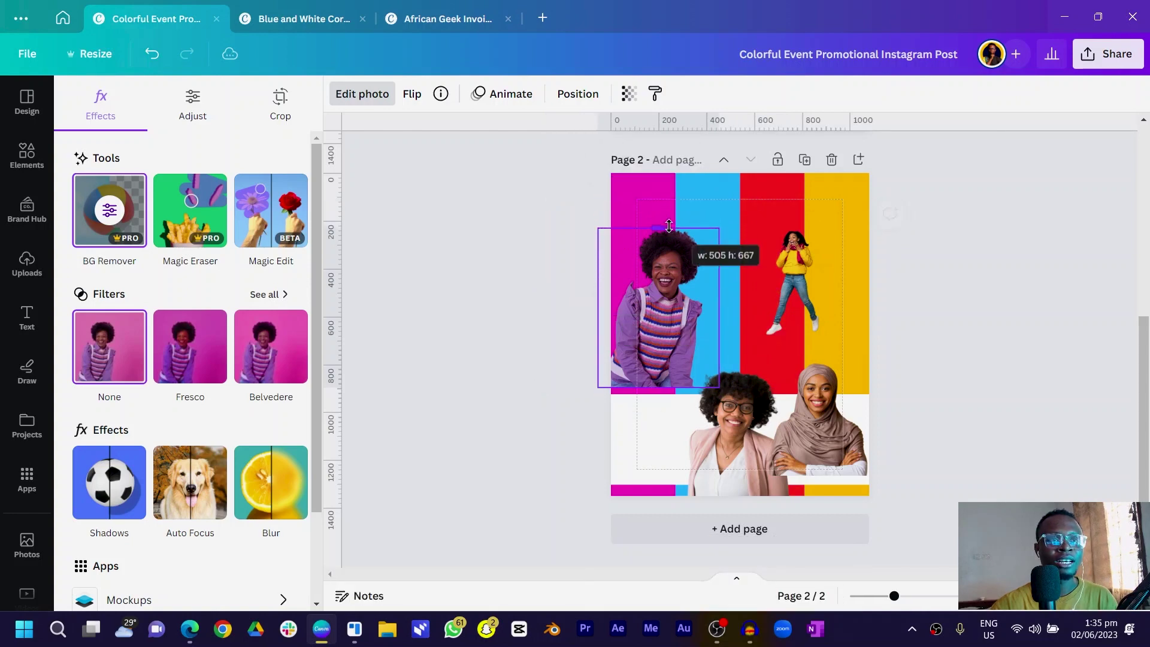
{"action": "left_click_drag", "start_coordinate": [669, 226], "coordinate": [670, 228]}
{"action": "left_click_drag", "start_coordinate": [670, 314], "coordinate": [670, 259]}
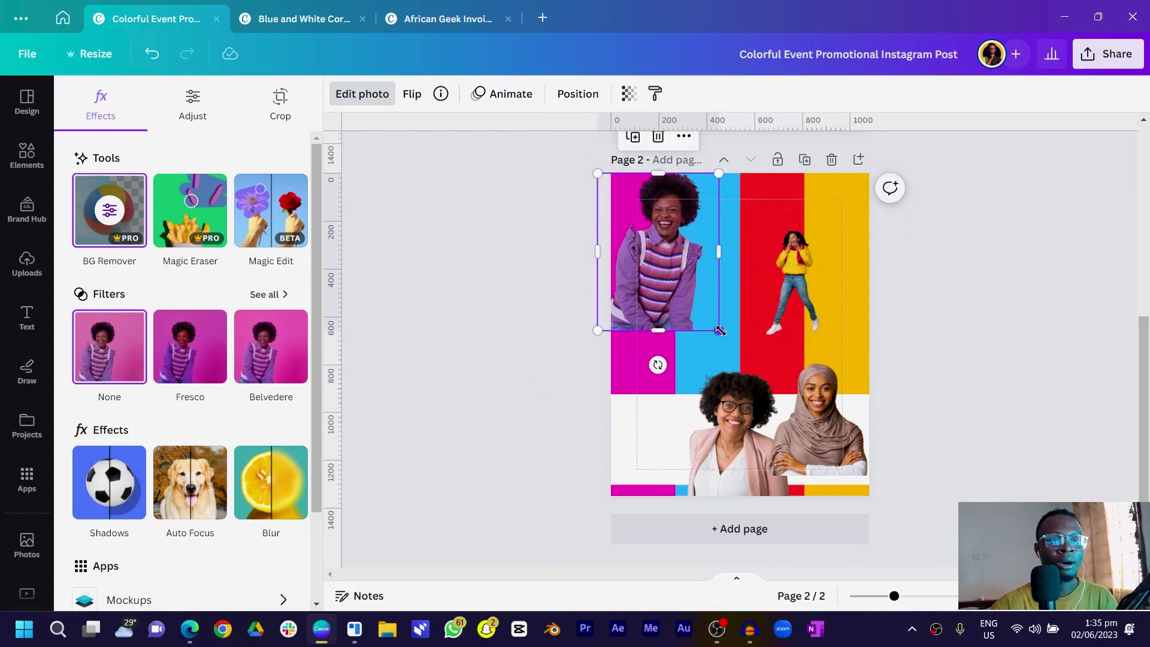
{"action": "left_click_drag", "start_coordinate": [721, 330], "coordinate": [698, 370]}
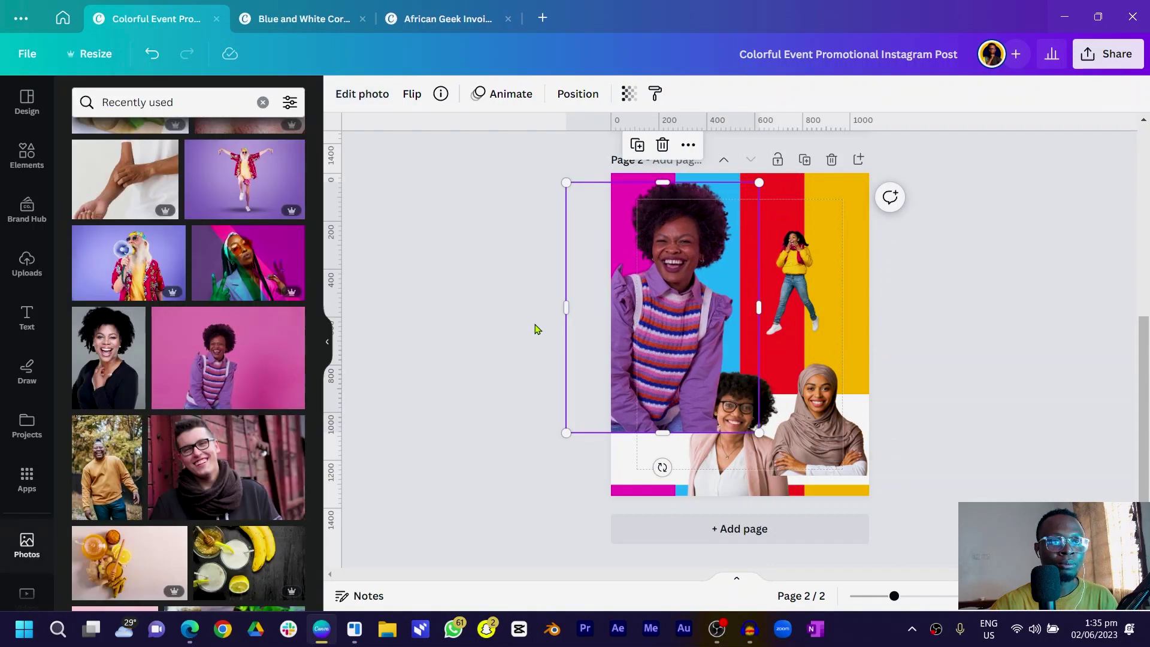
{"action": "left_click_drag", "start_coordinate": [641, 311], "coordinate": [617, 302]}
Trim the purple-sweater woman to the magenta stripe and fit the glasses woman to the blue stripe
{"action": "left_click_drag", "start_coordinate": [725, 308], "coordinate": [675, 308]}
{"action": "left_click_drag", "start_coordinate": [637, 430], "coordinate": [636, 394]}
{"action": "left_click_drag", "start_coordinate": [725, 463], "coordinate": [612, 316]}
{"action": "left_click_drag", "start_coordinate": [570, 267], "coordinate": [611, 268]}
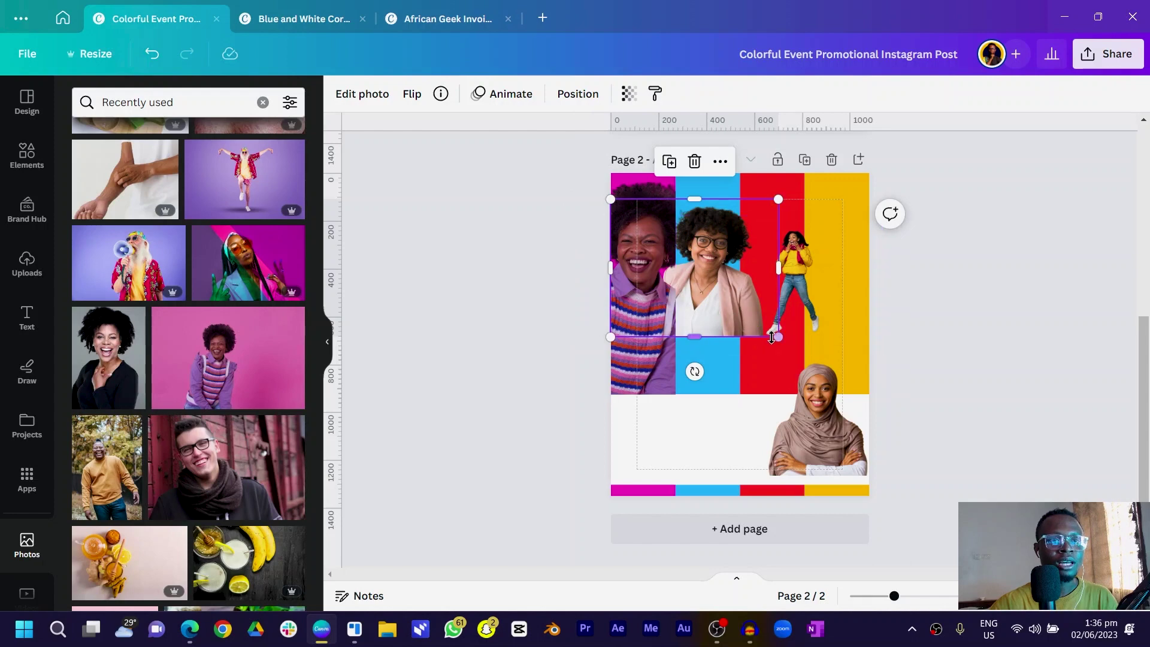
{"action": "left_click_drag", "start_coordinate": [785, 349], "coordinate": [856, 407]}
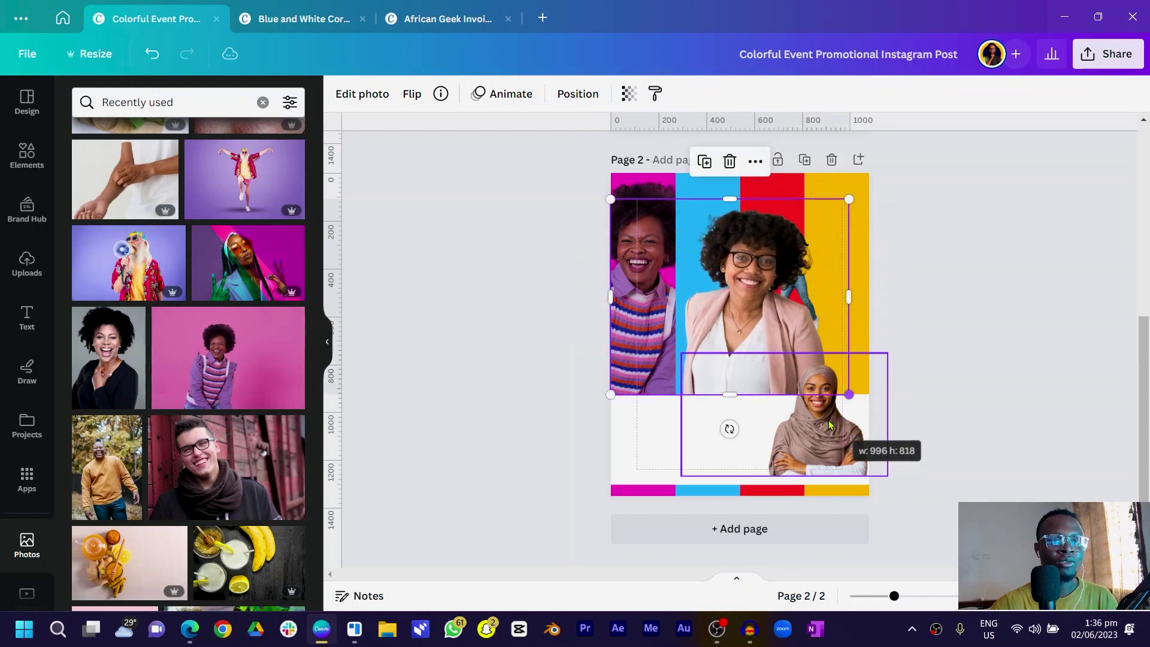
{"action": "left_click_drag", "start_coordinate": [613, 202], "coordinate": [591, 181]}
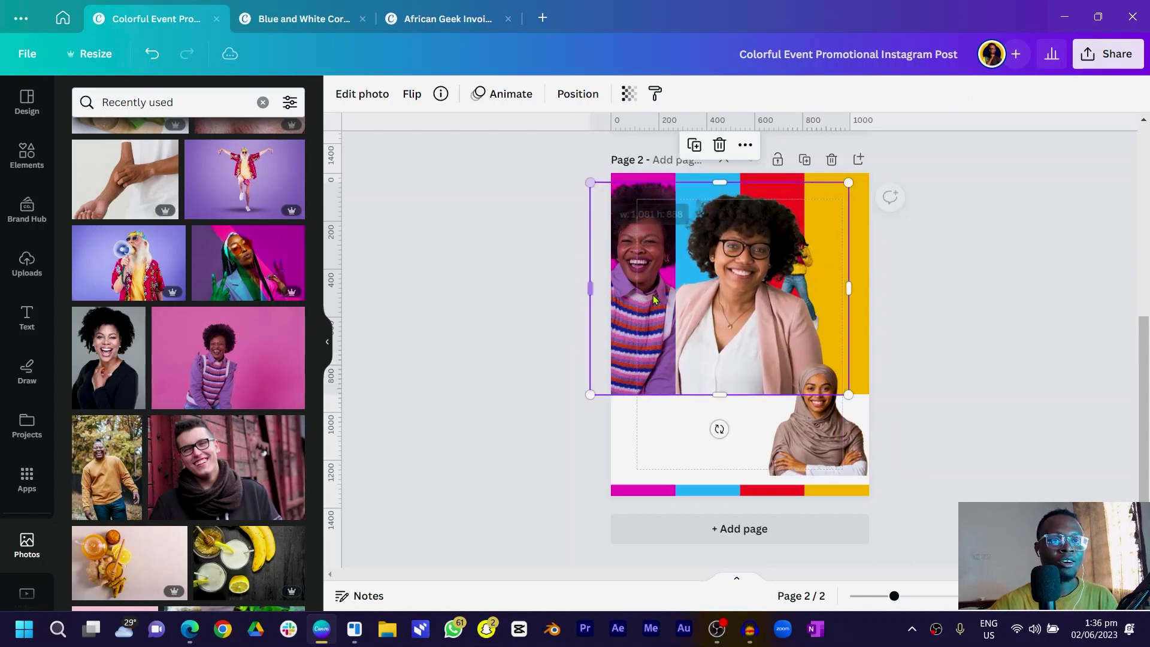
{"action": "left_click_drag", "start_coordinate": [714, 309], "coordinate": [680, 310]}
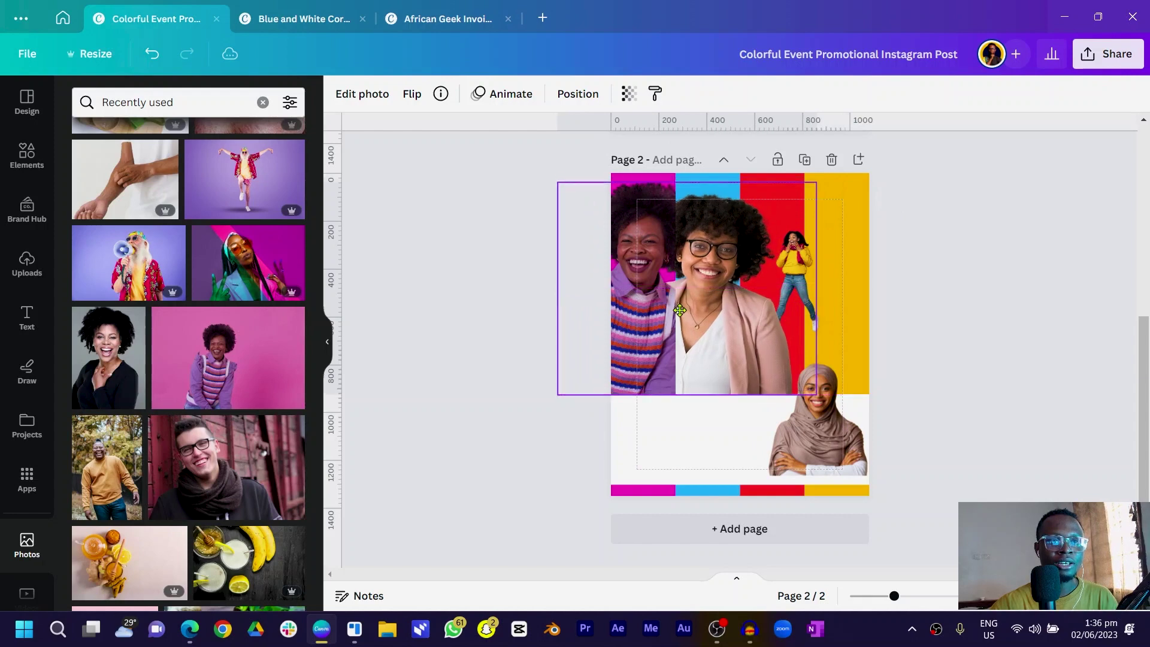
{"action": "left_click_drag", "start_coordinate": [579, 279], "coordinate": [671, 290]}
{"action": "left_click_drag", "start_coordinate": [816, 182], "coordinate": [829, 163]}
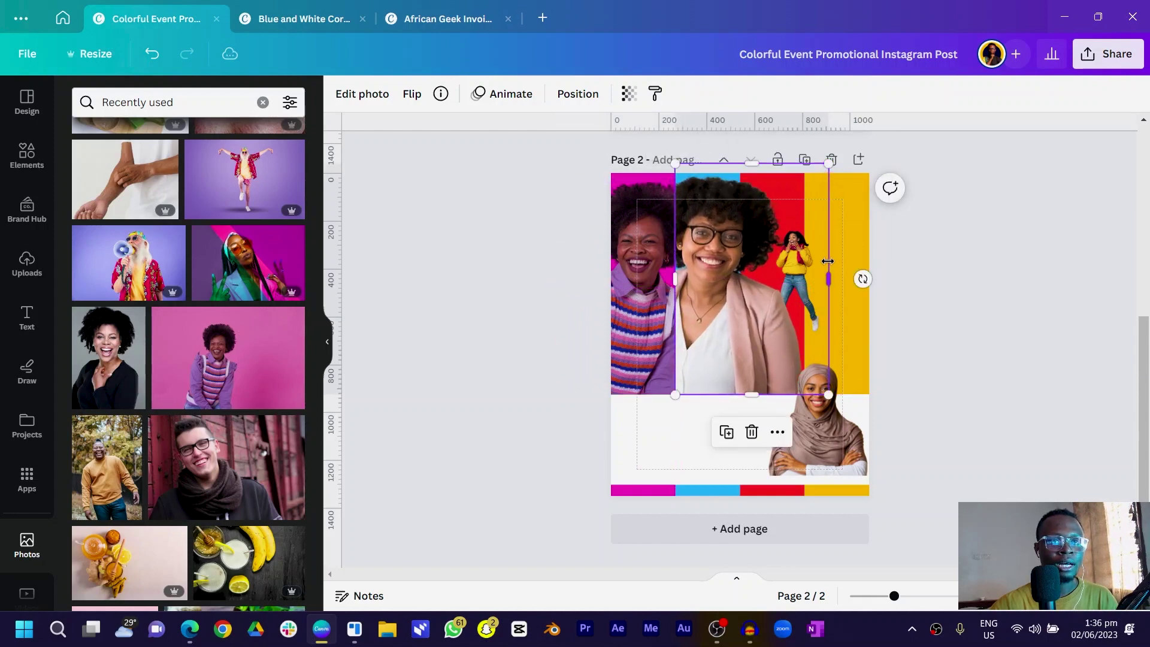
{"action": "left_click_drag", "start_coordinate": [761, 270], "coordinate": [623, 431]}
Move the hijab woman up to the top row, cropping and enlarging her over the red stripe
{"action": "left_click_drag", "start_coordinate": [781, 370], "coordinate": [736, 234]}
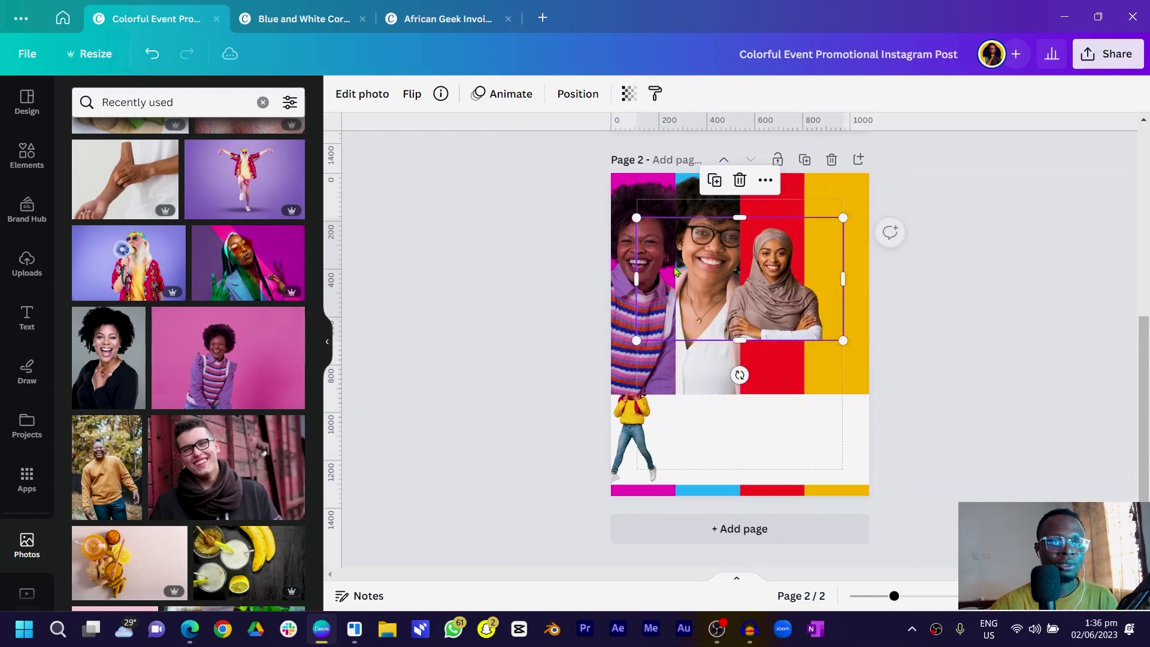
{"action": "left_click_drag", "start_coordinate": [636, 266], "coordinate": [712, 279]}
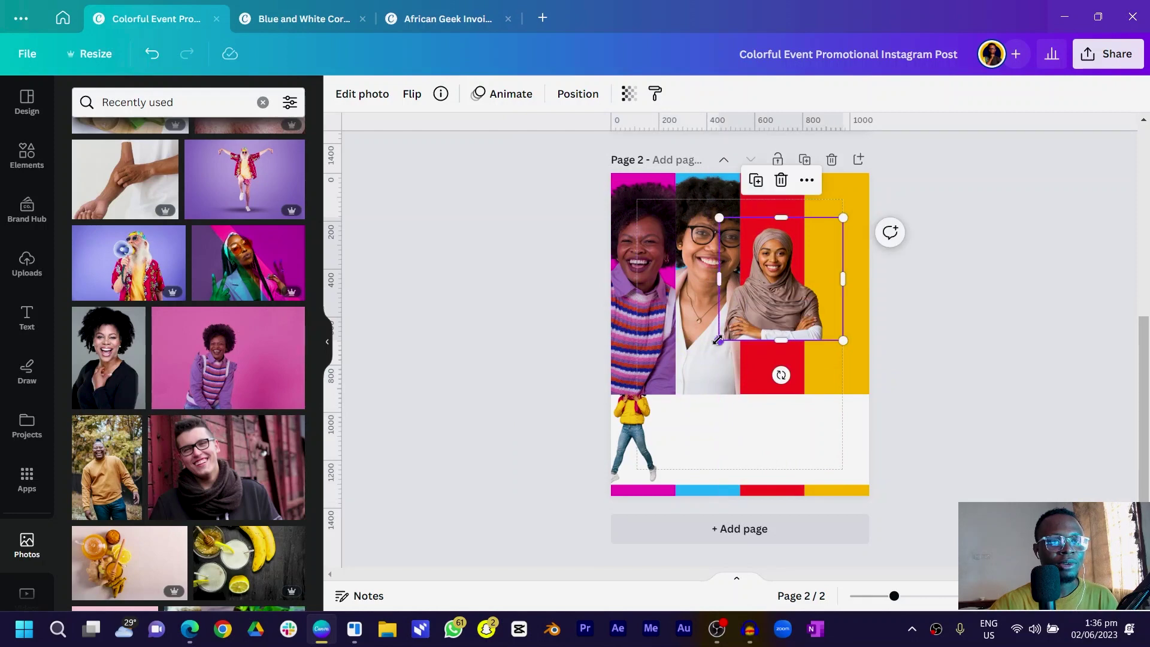
{"action": "left_click_drag", "start_coordinate": [717, 341], "coordinate": [625, 434]}
{"action": "left_click_drag", "start_coordinate": [774, 394], "coordinate": [812, 366]}
{"action": "left_click_drag", "start_coordinate": [827, 358], "coordinate": [821, 359]}
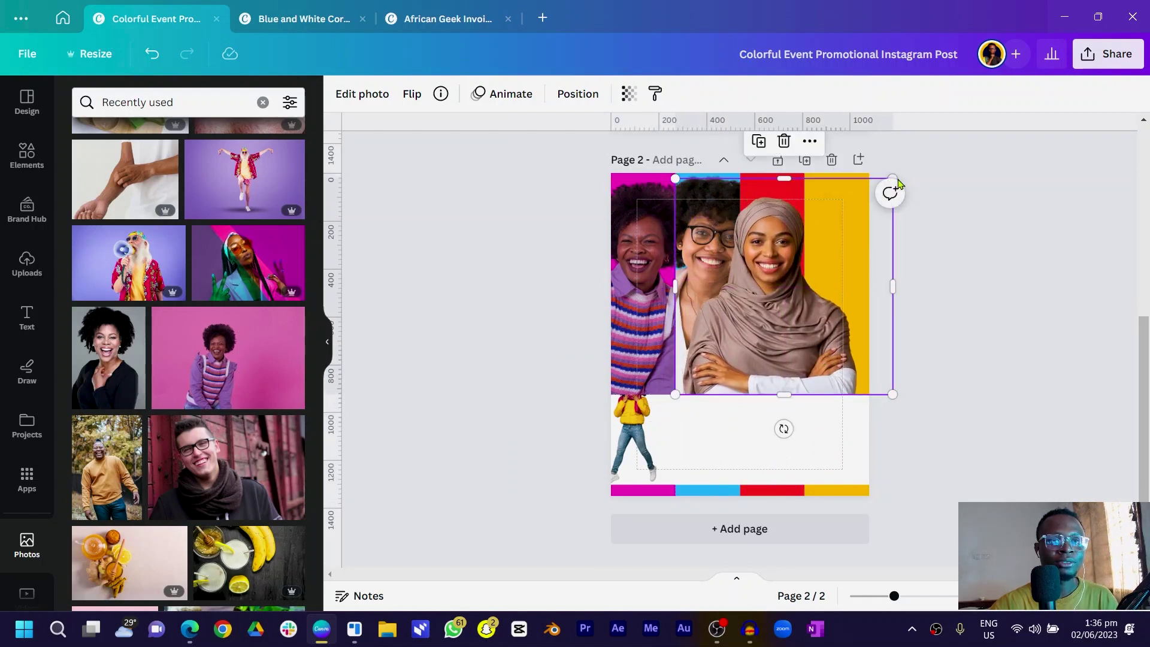
Crop the hijab woman's photo on both sides to fit the red stripe
{"action": "left_click_drag", "start_coordinate": [893, 179], "coordinate": [913, 159]}
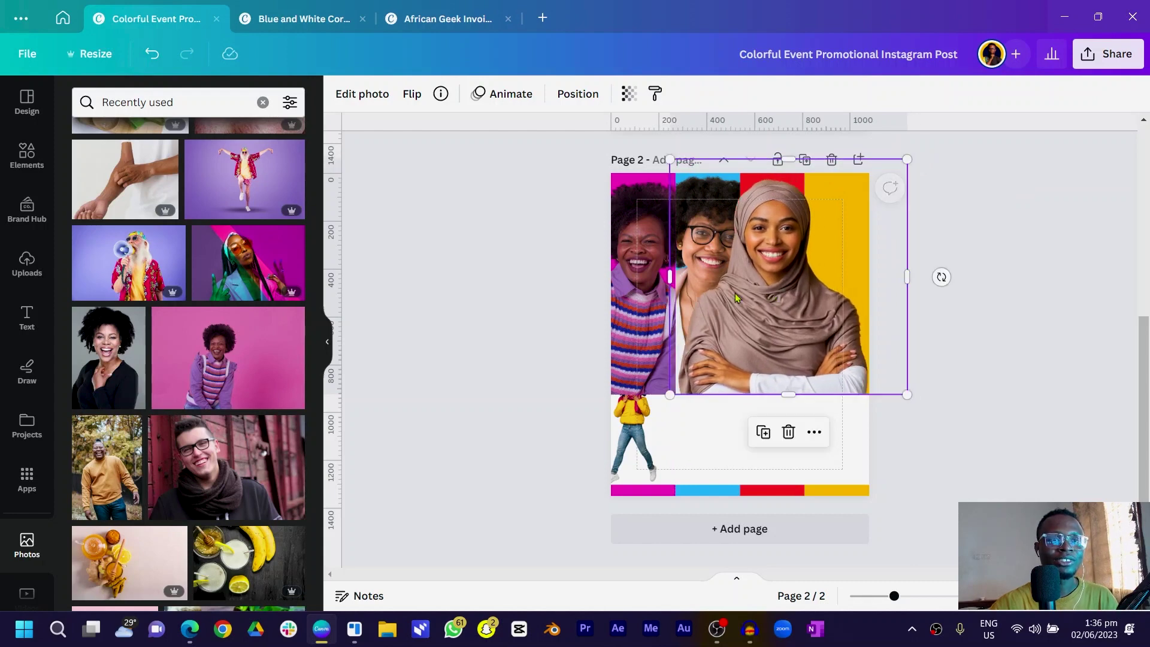
{"action": "left_click_drag", "start_coordinate": [675, 276], "coordinate": [769, 287]}
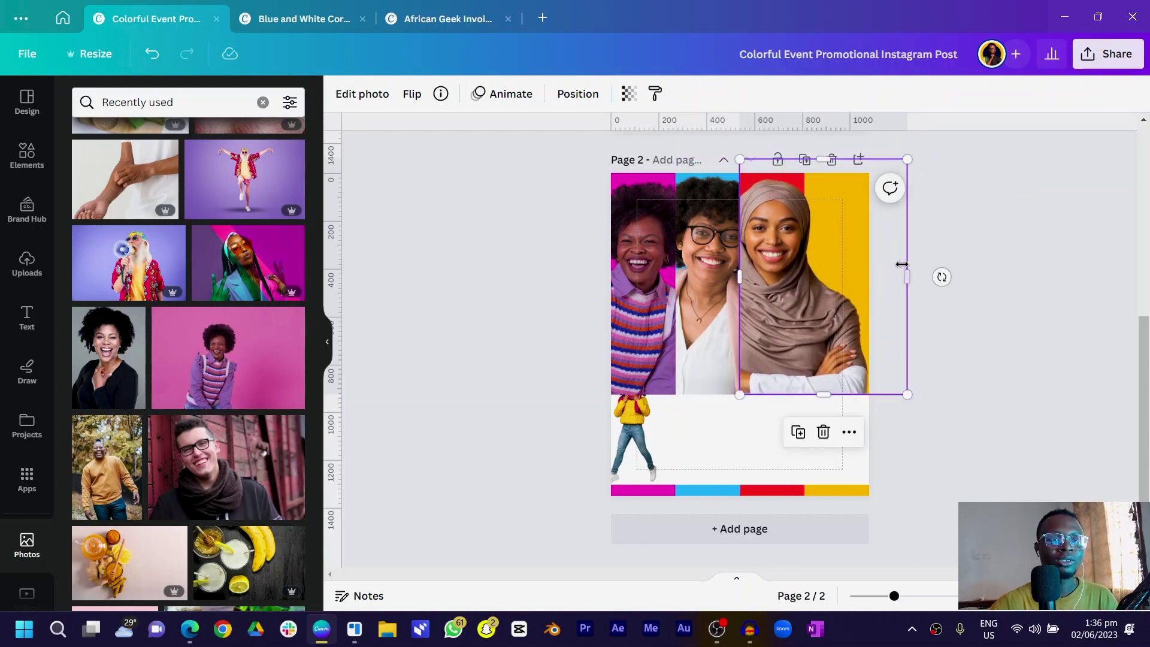
{"action": "left_click_drag", "start_coordinate": [907, 276], "coordinate": [807, 275]}
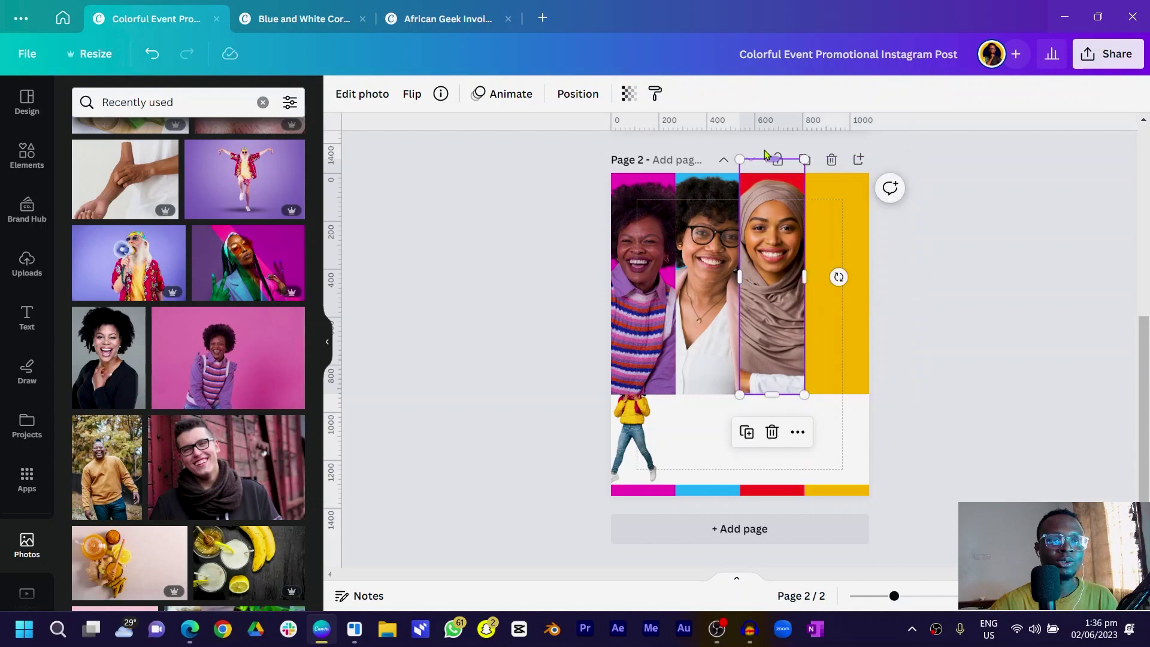
Try fitting the yellow-jacket woman onto the yellow stripe, then delete her photo
{"action": "left_click_drag", "start_coordinate": [635, 429], "coordinate": [841, 264]}
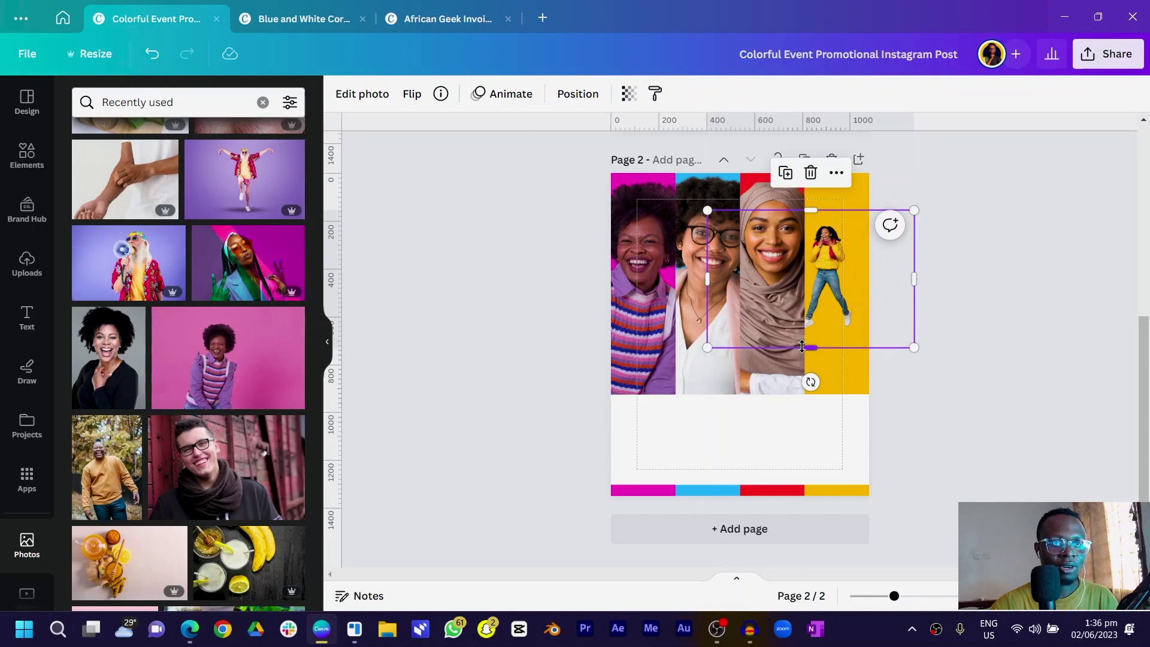
{"action": "left_click_drag", "start_coordinate": [803, 347], "coordinate": [803, 291]}
{"action": "left_click_drag", "start_coordinate": [707, 290], "coordinate": [375, 386]}
{"action": "left_click_drag", "start_coordinate": [901, 323], "coordinate": [994, 260]}
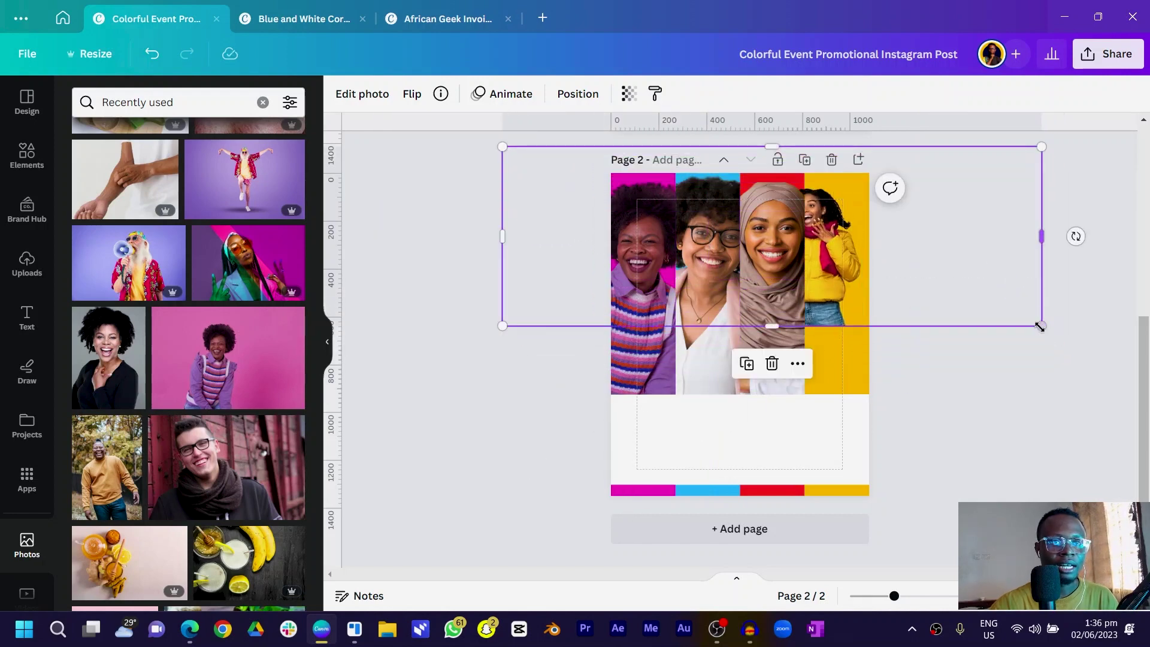
{"action": "left_click_drag", "start_coordinate": [1051, 316], "coordinate": [870, 318]}
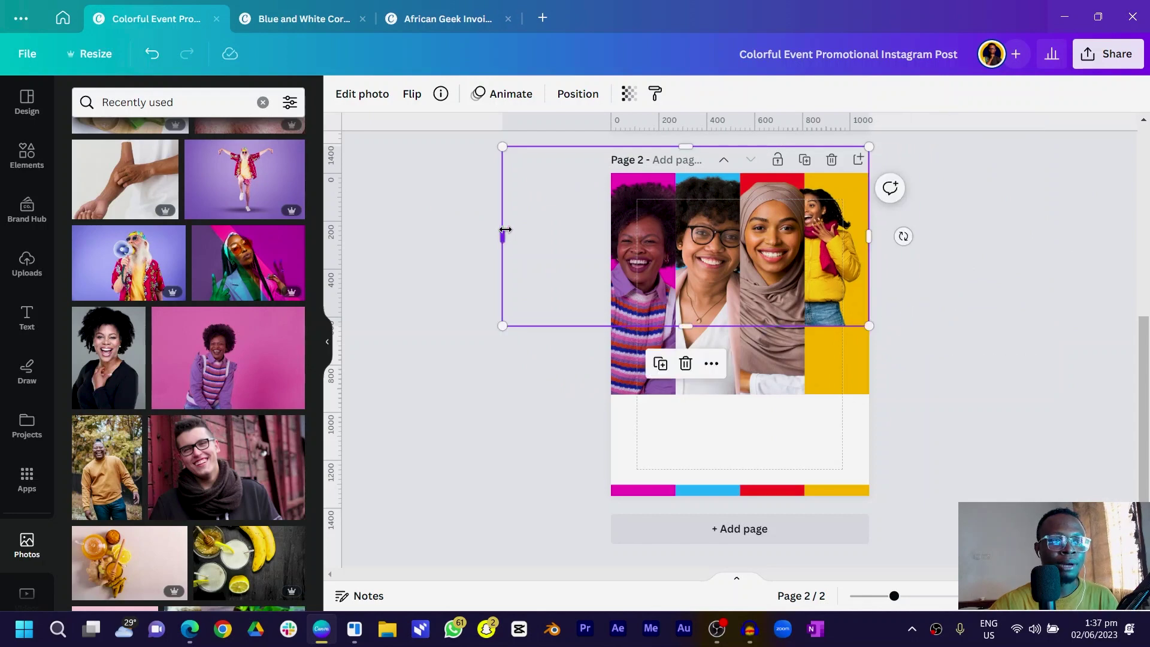
{"action": "left_click_drag", "start_coordinate": [505, 230], "coordinate": [803, 312]}
{"action": "left_click_drag", "start_coordinate": [804, 352], "coordinate": [747, 462]}
{"action": "left_click_drag", "start_coordinate": [818, 388], "coordinate": [843, 365]}
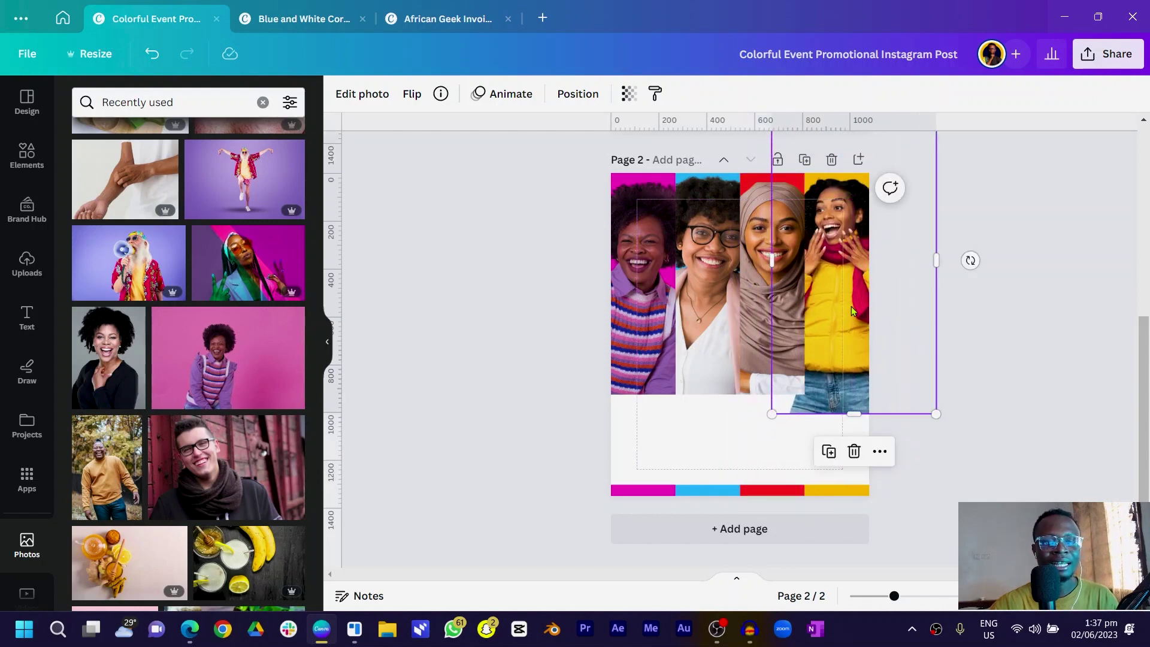
{"action": "key", "text": "Delete"}
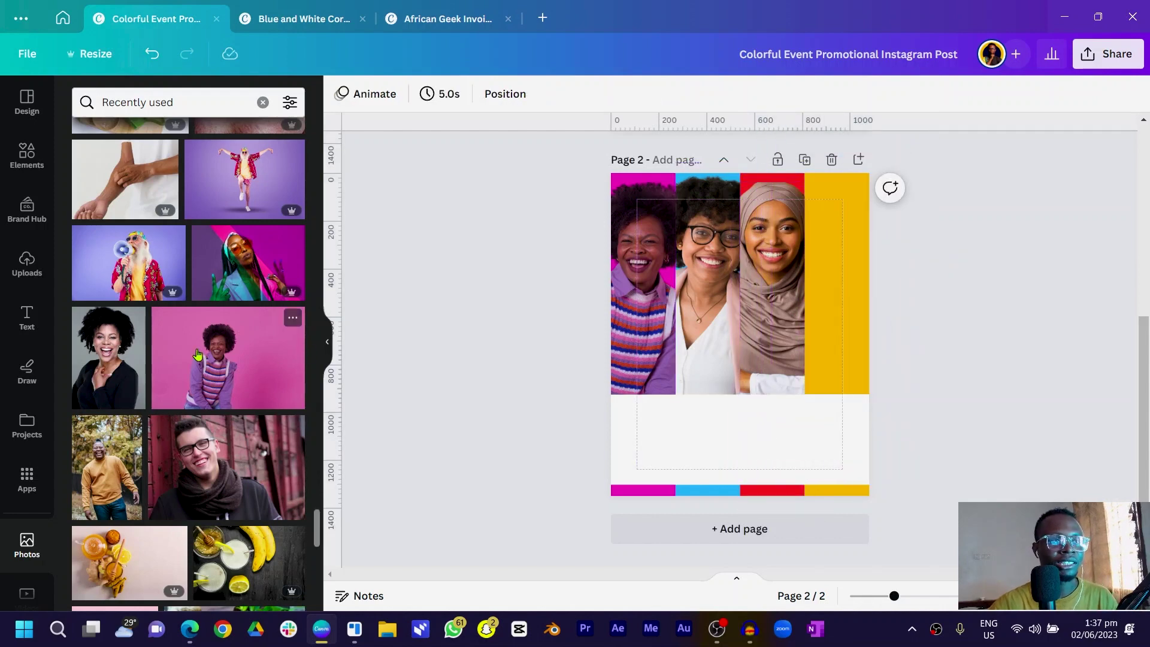
Add the blue-background man-in-suit photo and remove its background
{"action": "scroll", "coordinate": [197, 354], "scroll_direction": "down", "scroll_amount": 10}
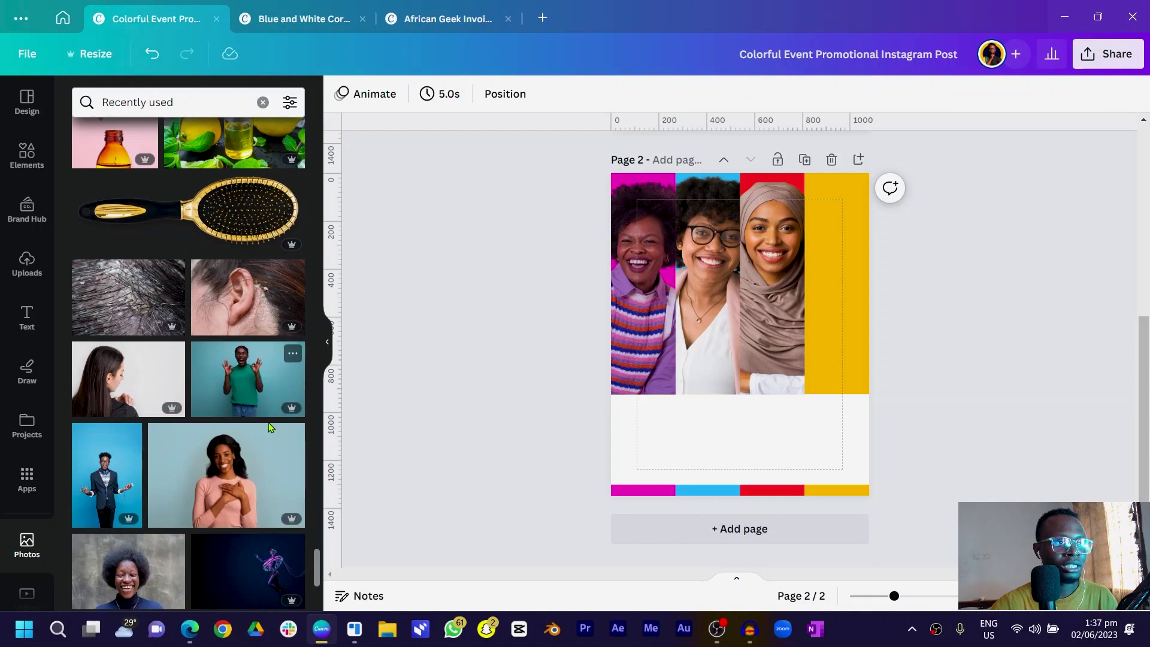
{"action": "scroll", "coordinate": [268, 424], "scroll_direction": "down", "scroll_amount": 4}
{"action": "left_click", "coordinate": [107, 252]}
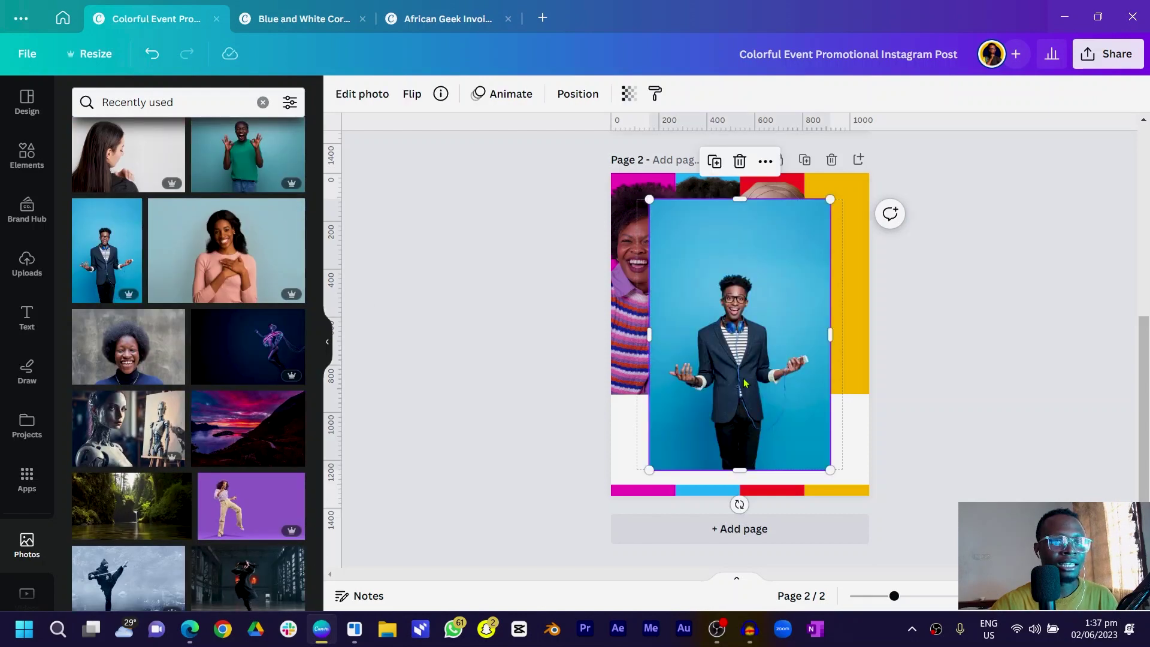
{"action": "left_click_drag", "start_coordinate": [723, 451], "coordinate": [770, 362]}
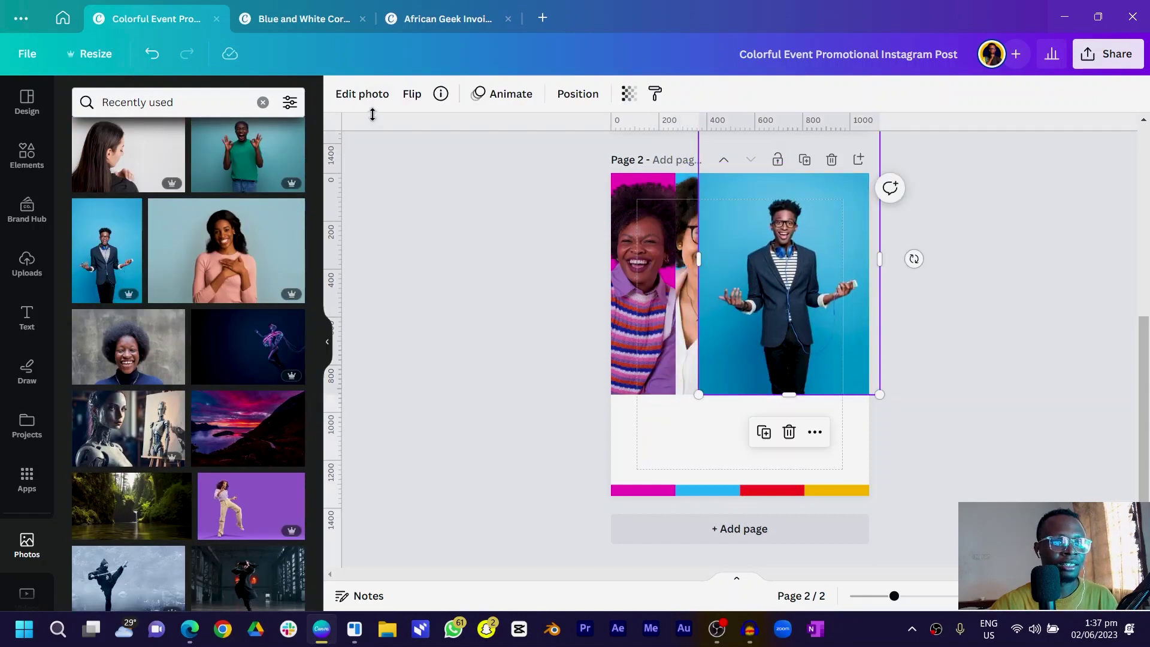
{"action": "left_click", "coordinate": [366, 95]}
{"action": "left_click", "coordinate": [109, 210]}
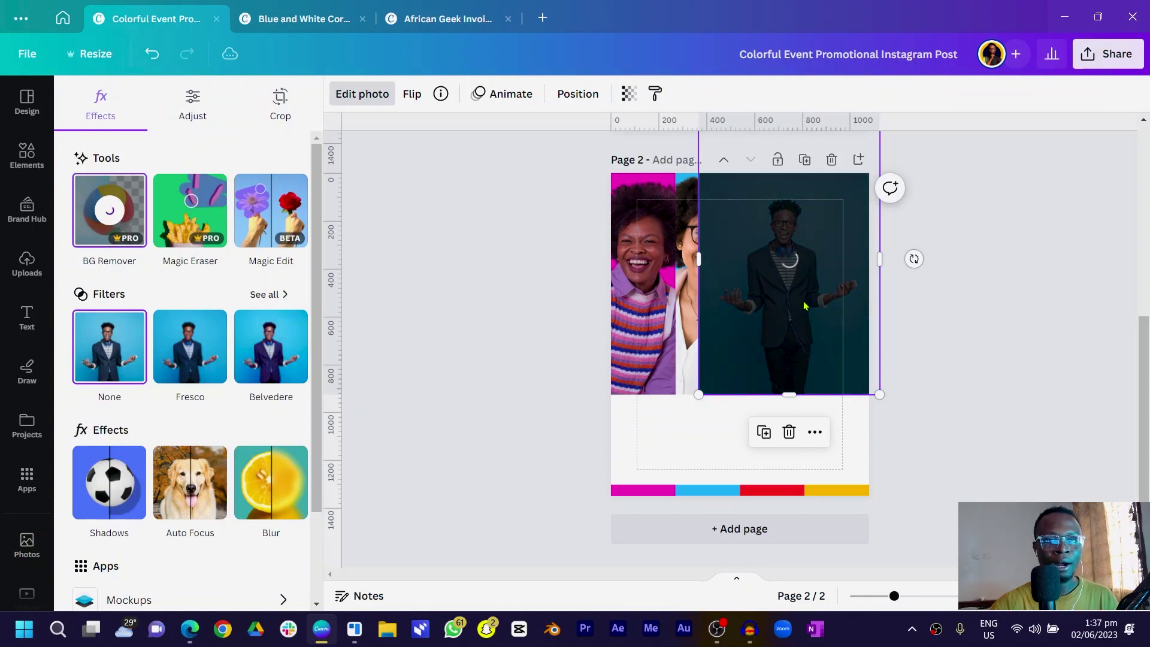
Enlarge the man's cutout and crop its sides and bottom to fill the fourth column
{"action": "left_click_drag", "start_coordinate": [790, 394], "coordinate": [754, 362]}
{"action": "left_click_drag", "start_coordinate": [772, 181], "coordinate": [839, 277]}
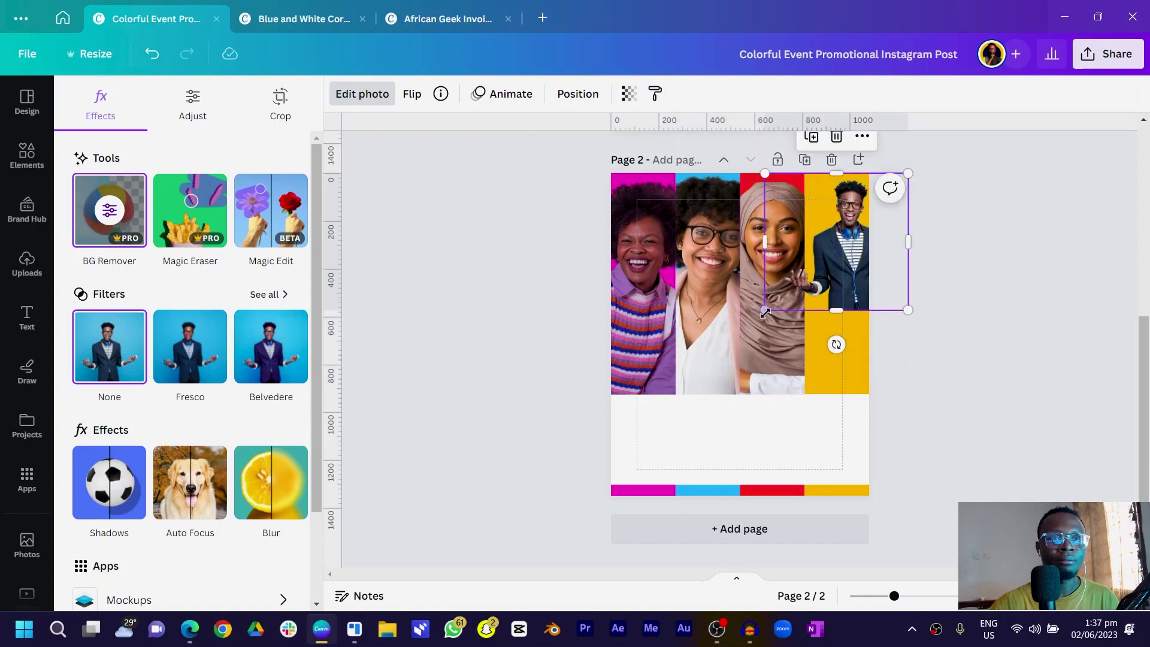
{"action": "left_click_drag", "start_coordinate": [765, 311], "coordinate": [719, 447]}
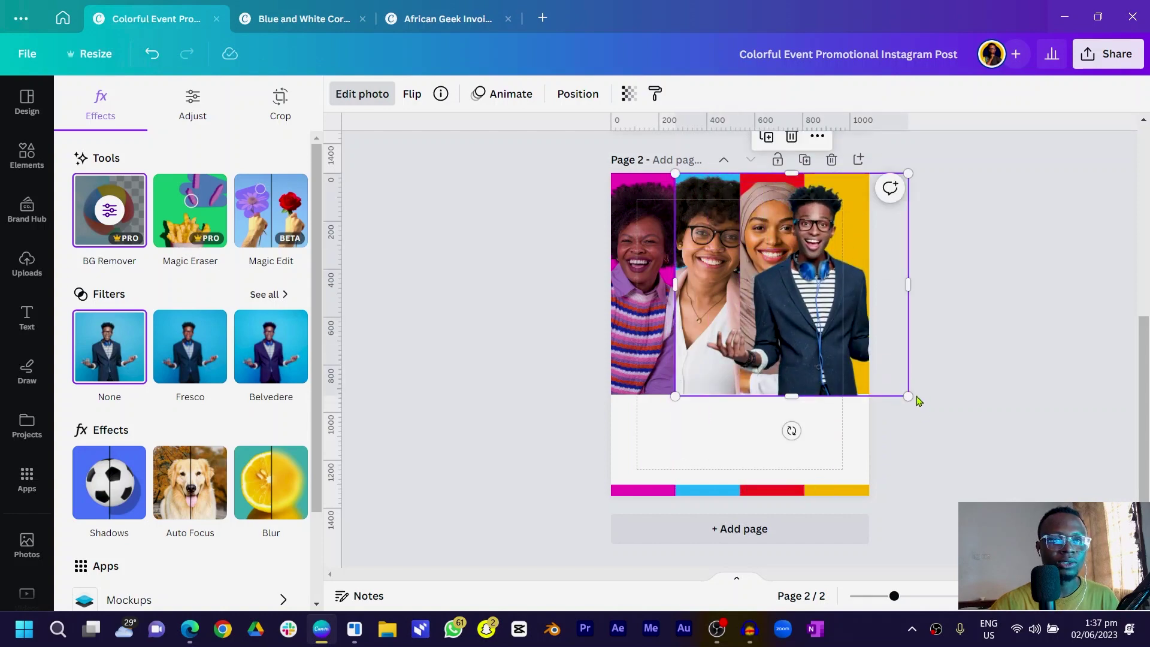
{"action": "left_click_drag", "start_coordinate": [917, 396], "coordinate": [966, 457]}
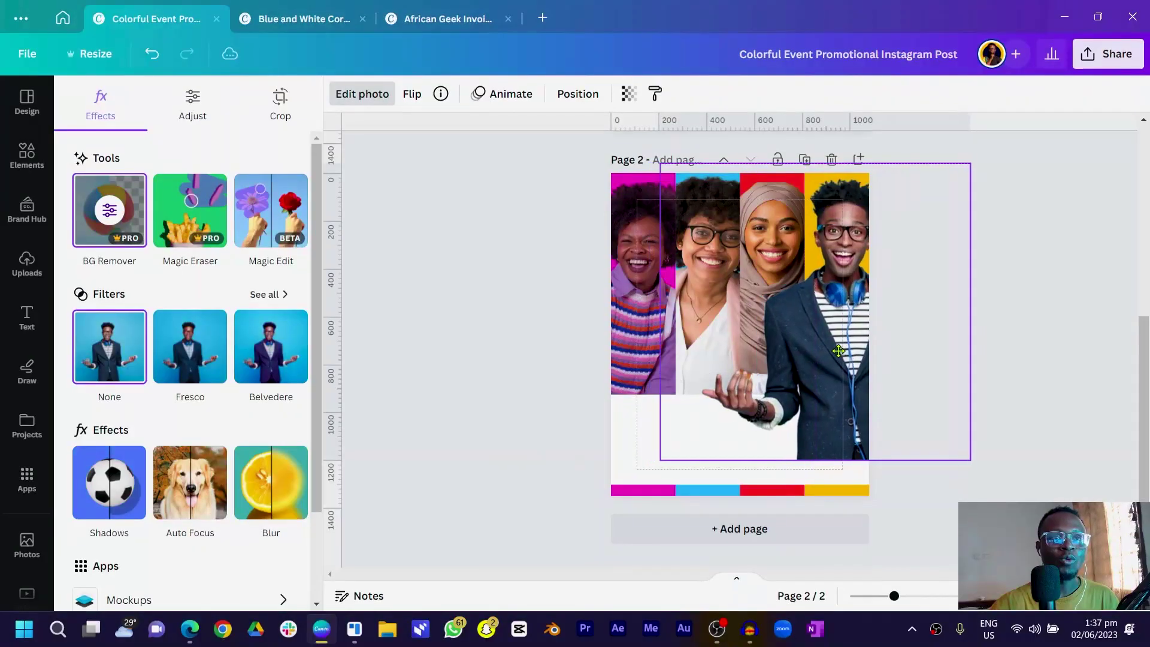
{"action": "mouse_move", "coordinate": [841, 352]}
{"action": "left_mouse_down"}
{"action": "mouse_move", "coordinate": [830, 352]}
{"action": "mouse_move", "coordinate": [841, 353]}
{"action": "left_mouse_up"}
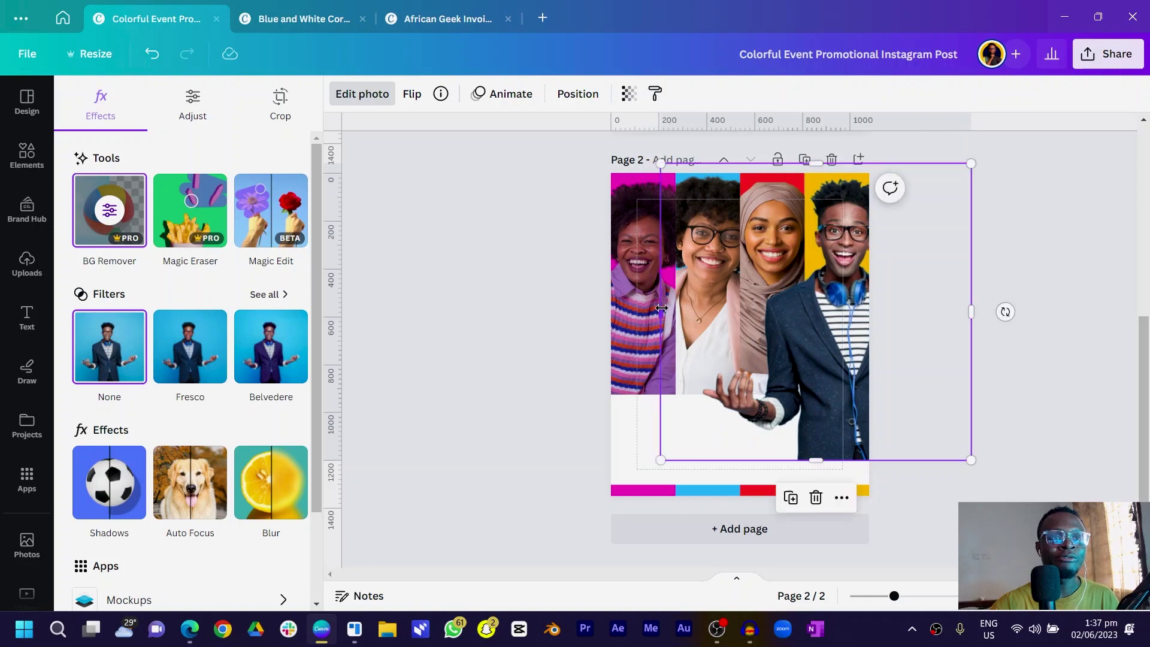
{"action": "left_click_drag", "start_coordinate": [662, 308], "coordinate": [827, 329]}
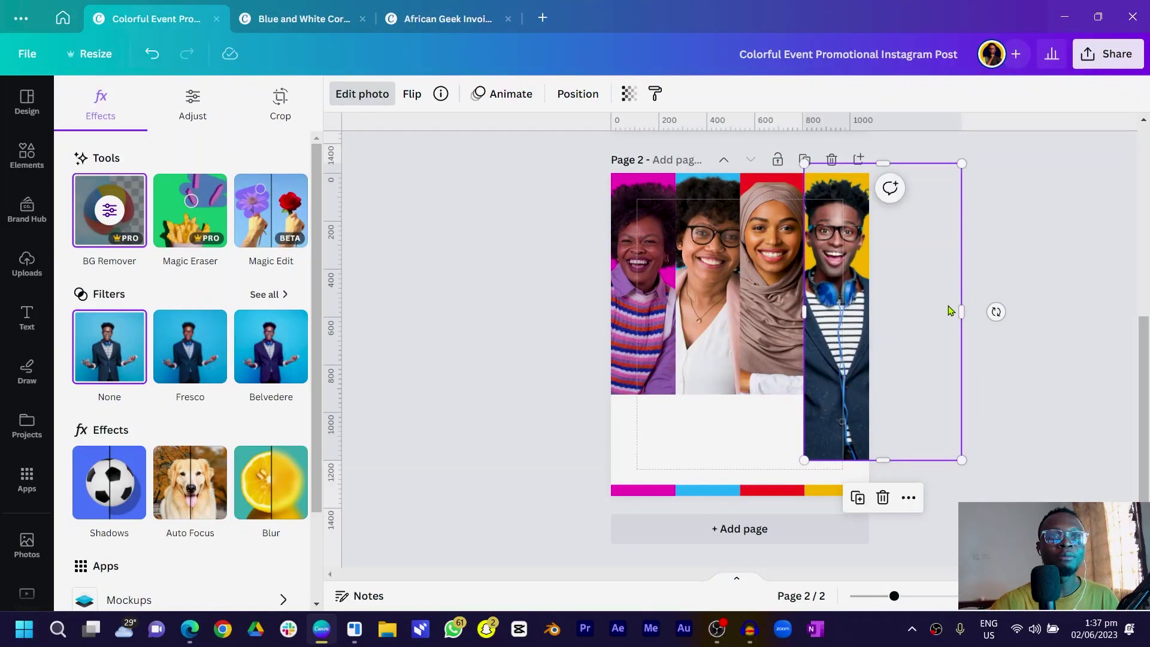
{"action": "left_click_drag", "start_coordinate": [953, 310], "coordinate": [870, 310]}
{"action": "left_click_drag", "start_coordinate": [837, 461], "coordinate": [828, 397]}
{"action": "left_click", "coordinate": [420, 384]}
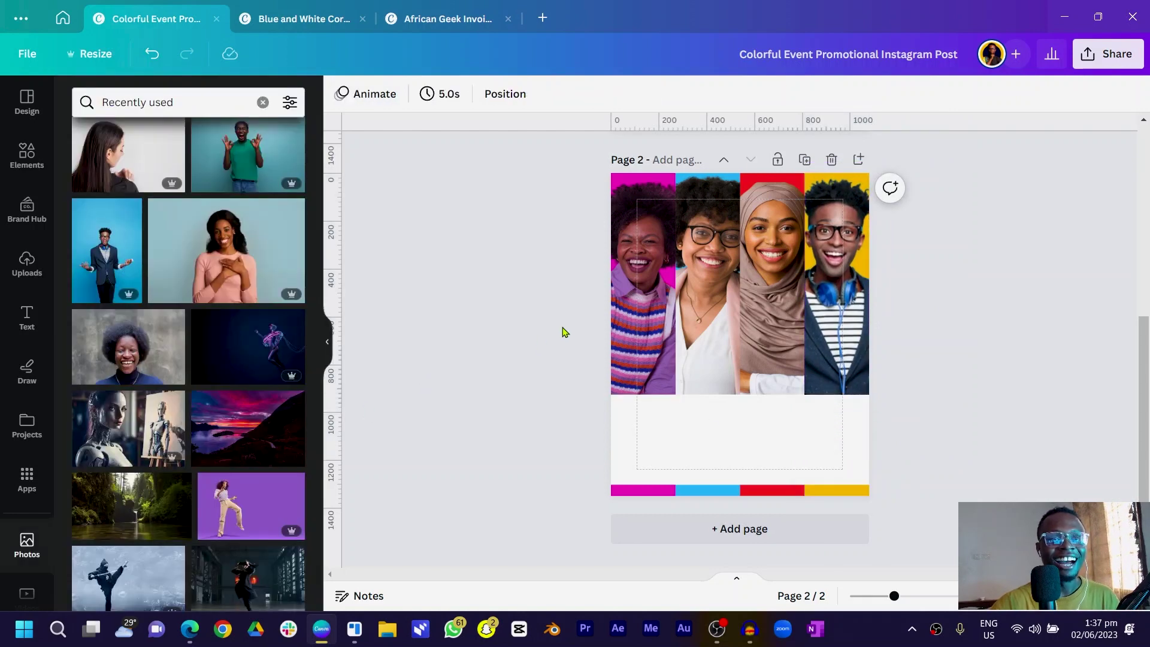
Extend the man's portrait top edge up to the top of the page
{"action": "left_click", "coordinate": [848, 208]}
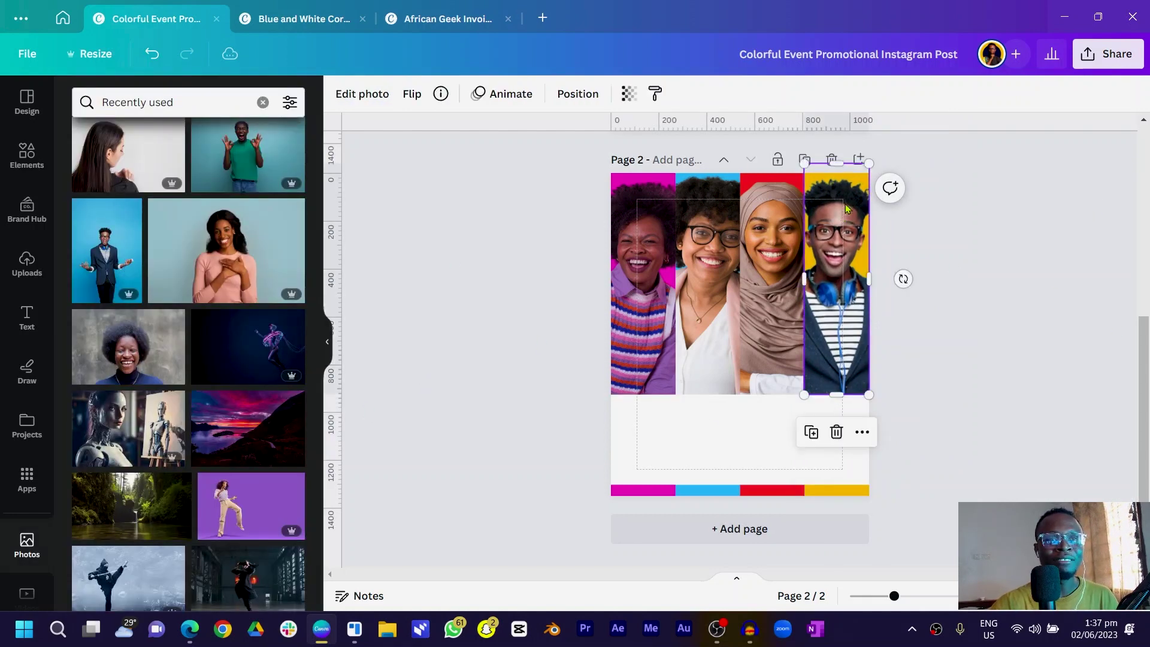
{"action": "left_click_drag", "start_coordinate": [847, 170], "coordinate": [839, 174]}
{"action": "left_click", "coordinate": [508, 312]}
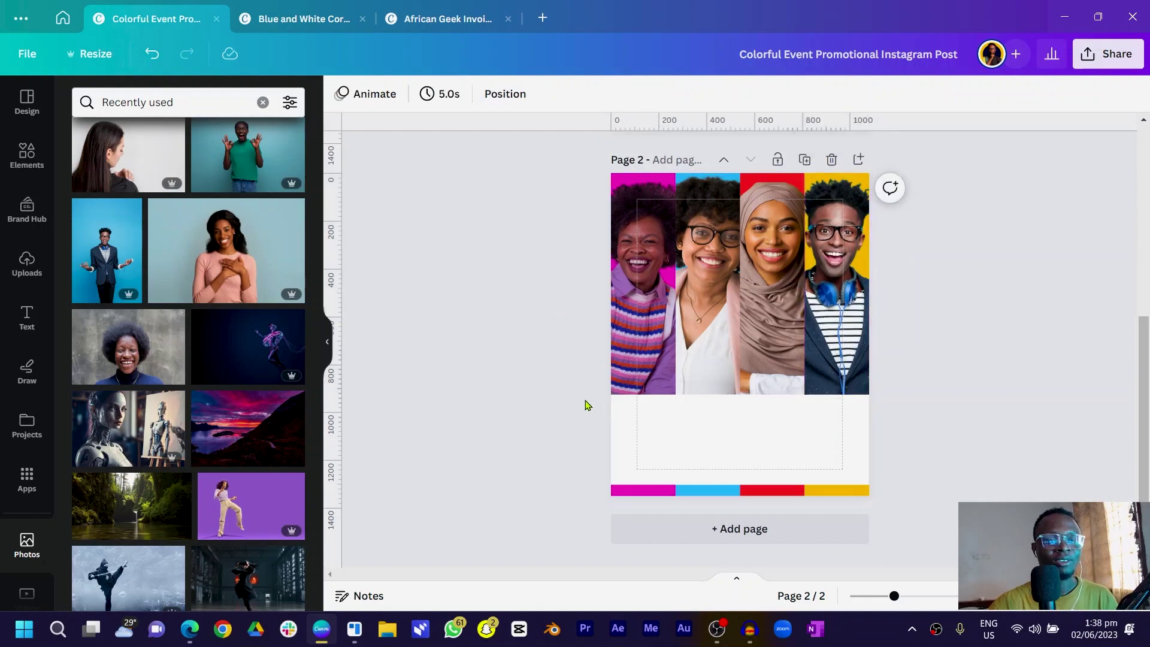
Stretch a magenta bar over the first portrait's lower half and place a copy under the second column
{"action": "left_click", "coordinate": [623, 493]}
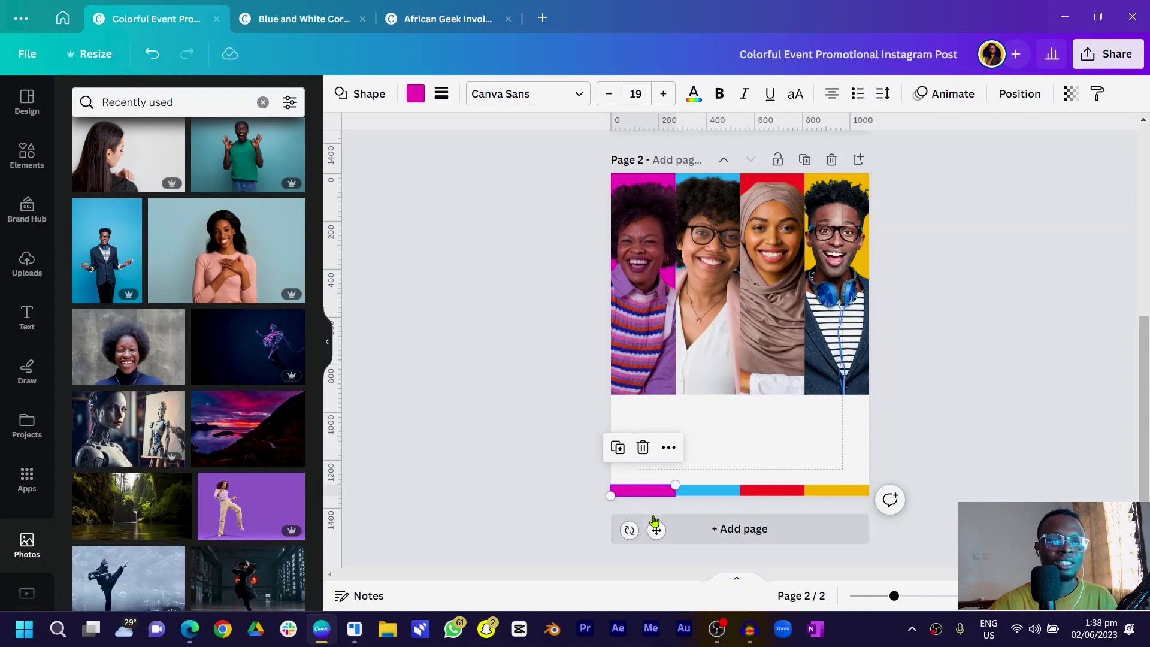
{"action": "left_click_drag", "start_coordinate": [658, 525], "coordinate": [655, 429]}
{"action": "left_click_drag", "start_coordinate": [644, 383], "coordinate": [643, 310]}
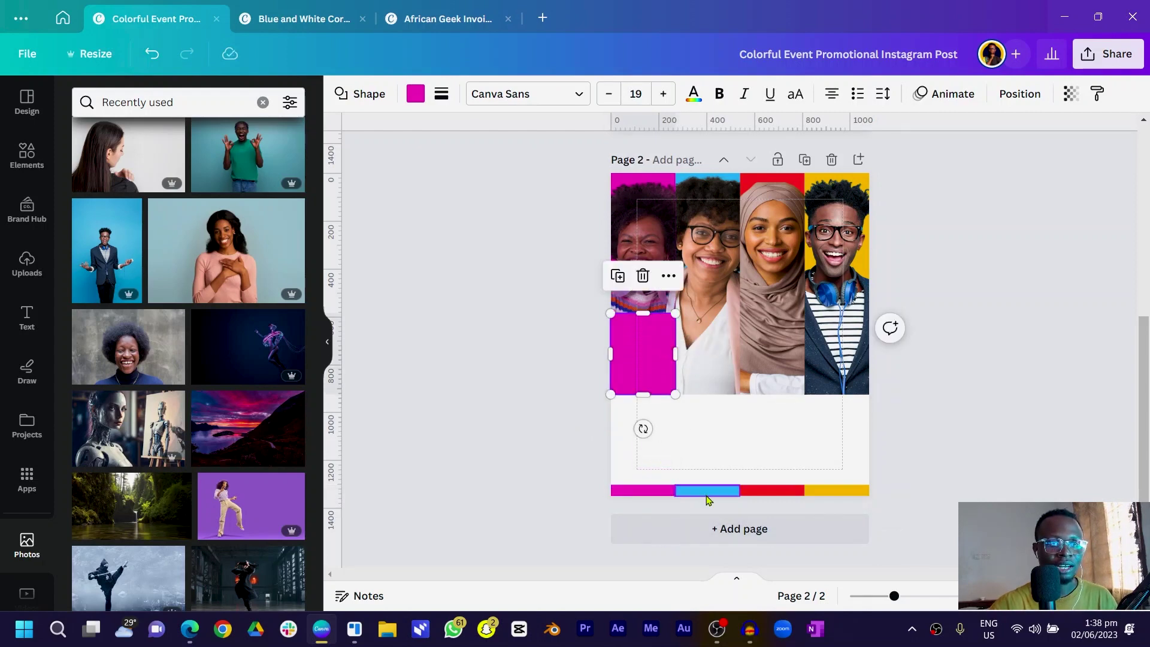
{"action": "left_click", "coordinate": [706, 493]}
{"action": "mouse_move", "coordinate": [706, 494]}
{"action": "left_mouse_down"}
{"action": "mouse_move", "coordinate": [718, 511]}
{"action": "mouse_move", "coordinate": [710, 495]}
{"action": "left_mouse_up"}
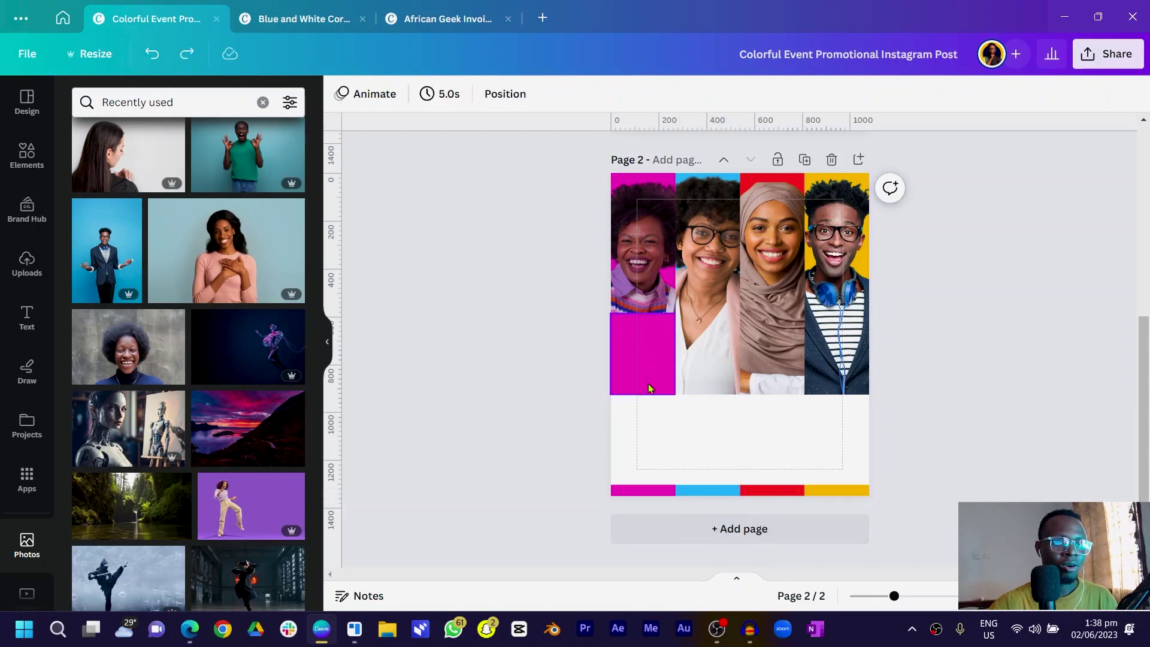
{"action": "left_click", "coordinate": [643, 379]}
{"action": "left_click_drag", "start_coordinate": [643, 379], "coordinate": [706, 384]}
Recolour the second-column block blue and duplicate it as red and yellow blocks for columns three and four
{"action": "left_click", "coordinate": [416, 94]}
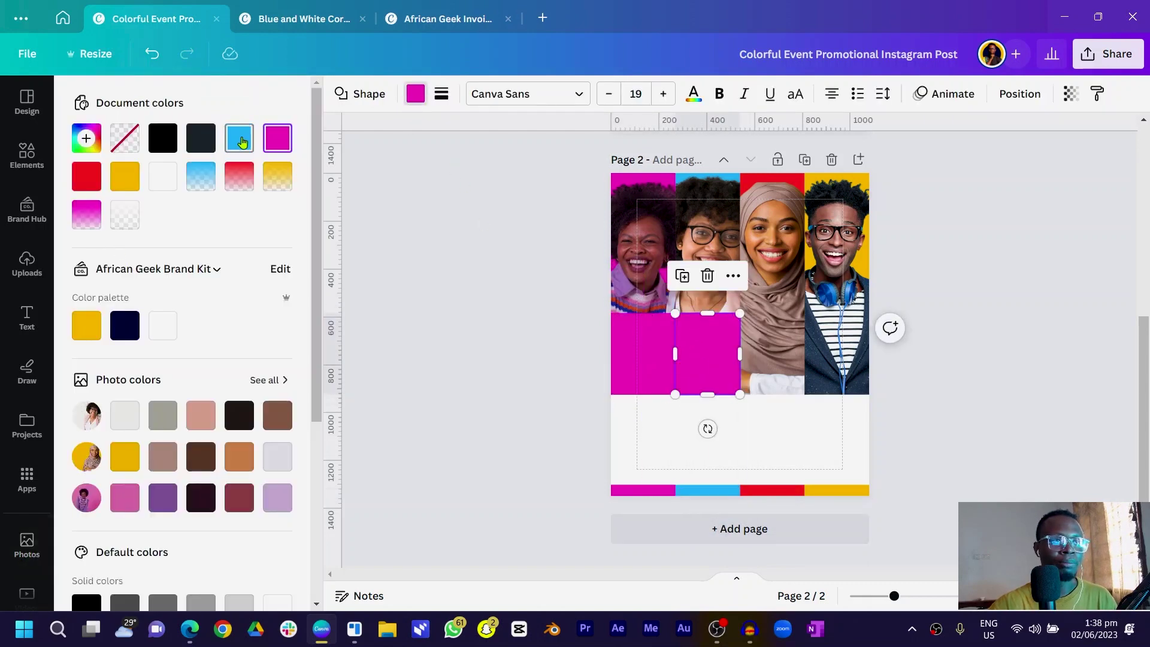
{"action": "left_click", "coordinate": [243, 142]}
{"action": "key", "text": "ctrl+d"}
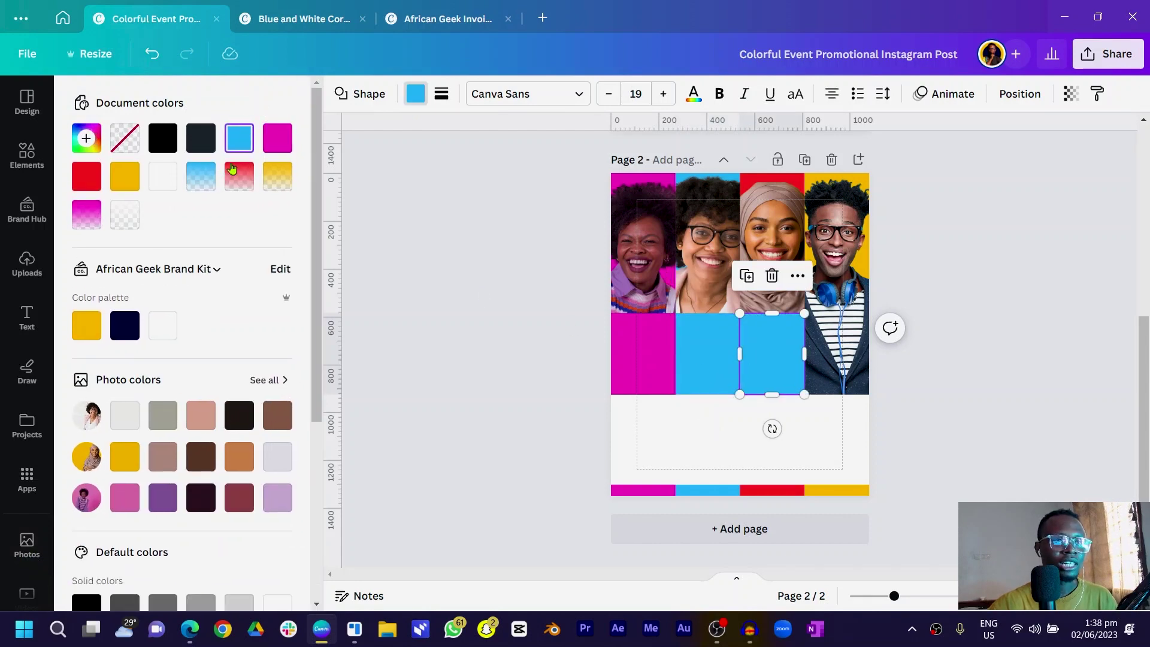
{"action": "left_click", "coordinate": [92, 182]}
{"action": "key", "text": "ctrl+d"}
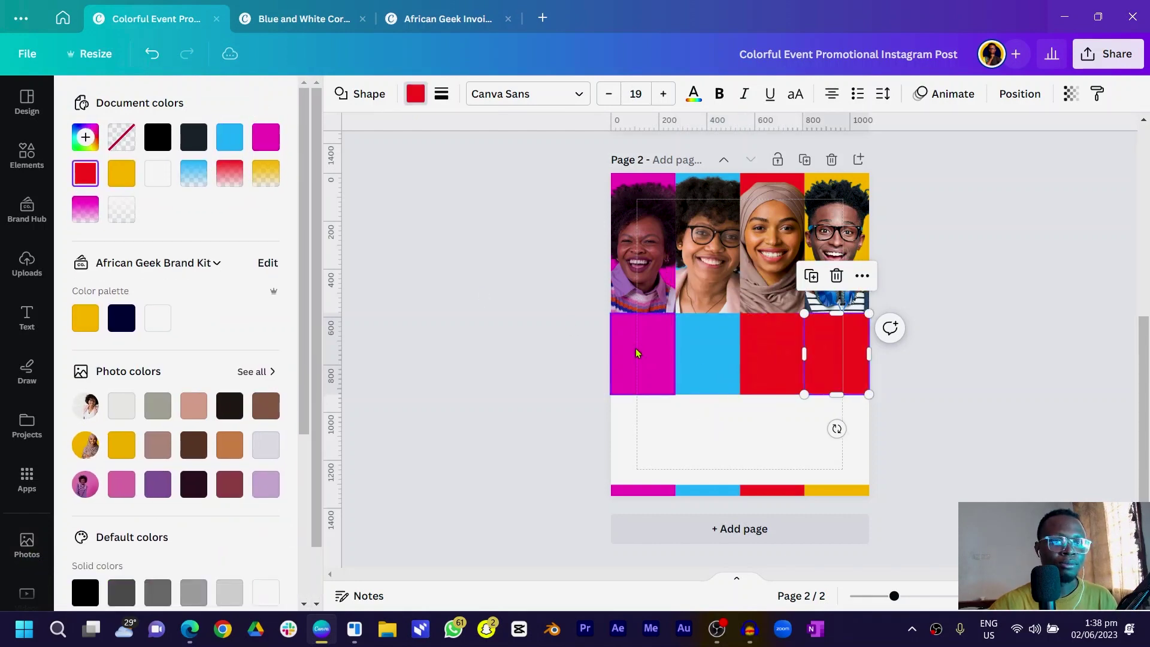
{"action": "left_click", "coordinate": [124, 177]}
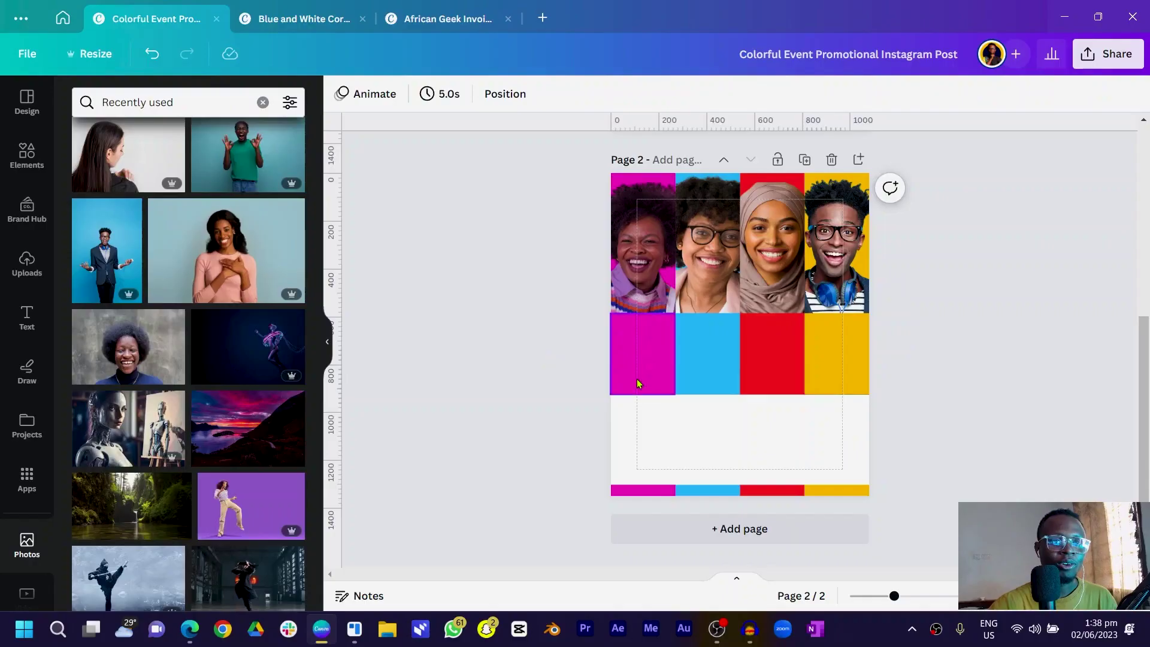
{"action": "left_click", "coordinate": [628, 371]}
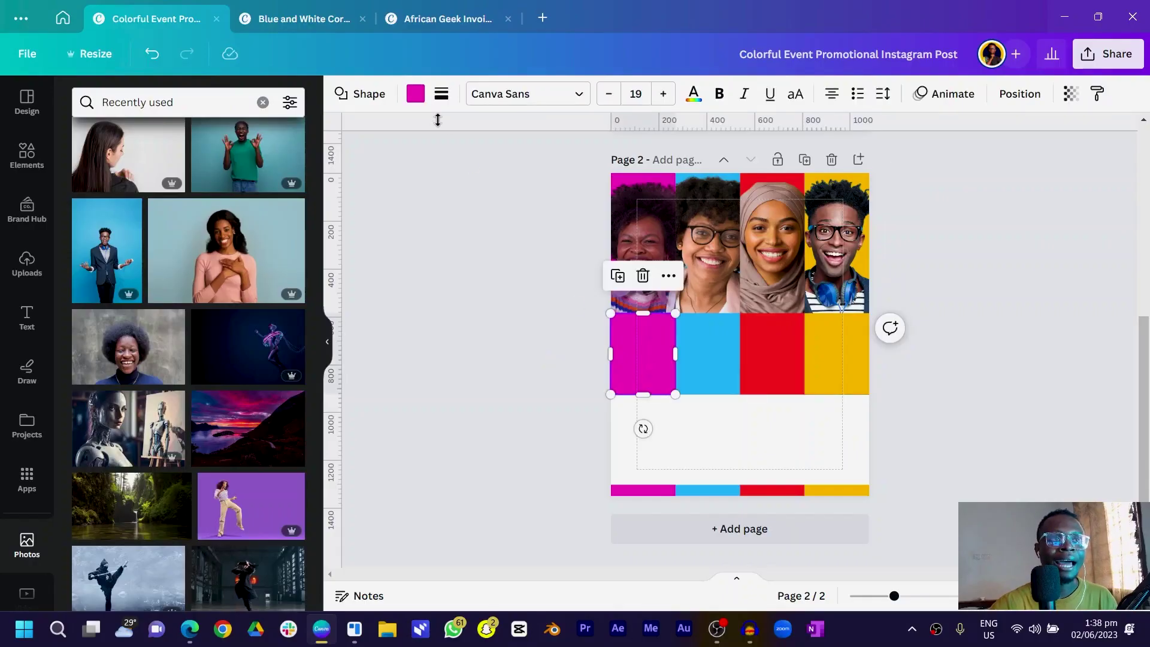
{"action": "left_click", "coordinate": [416, 96]}
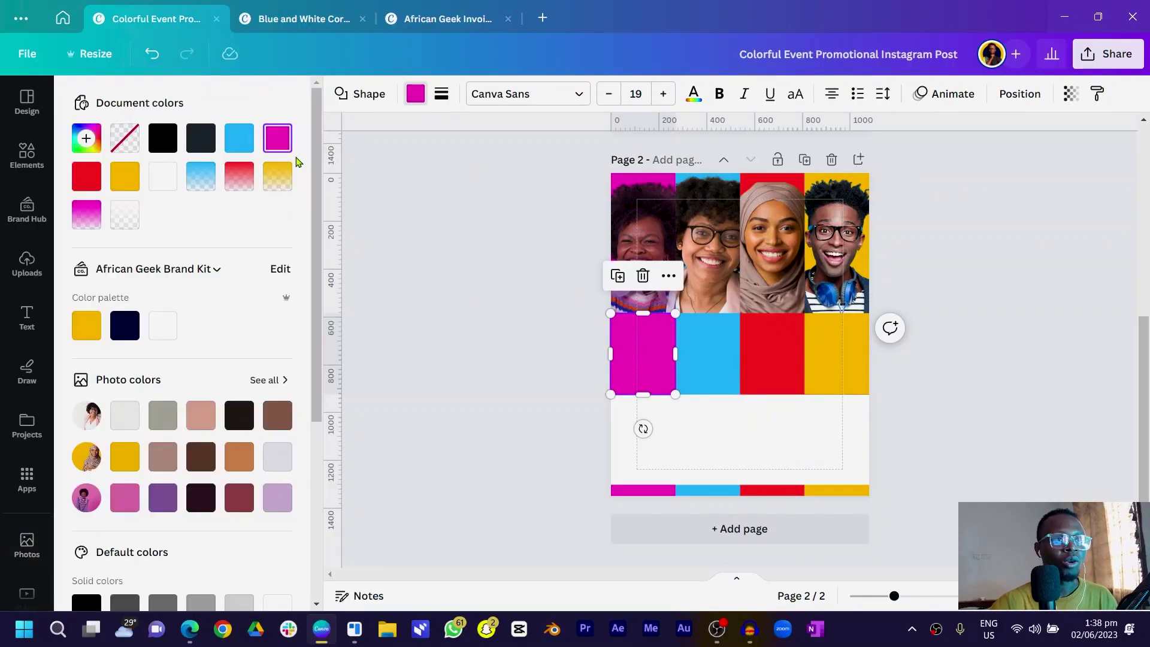
Turn the magenta block's fill into a Linear 180° gradient from magenta to 0% opacity
{"action": "left_click", "coordinate": [278, 140]}
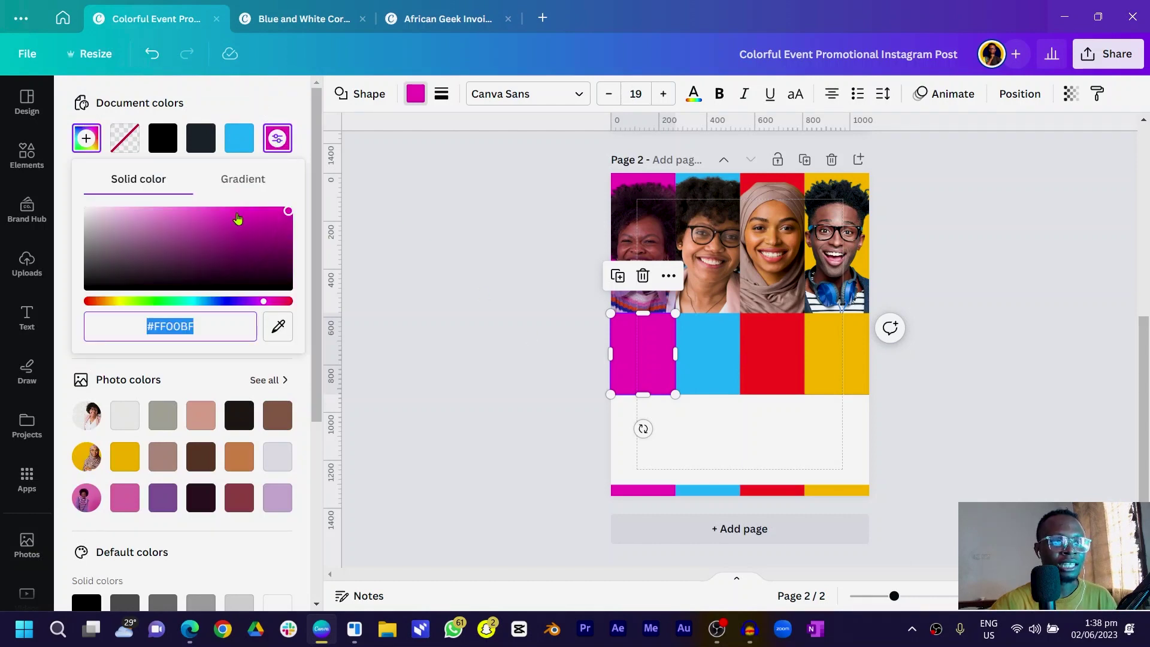
{"action": "left_click", "coordinate": [231, 186]}
{"action": "left_click", "coordinate": [135, 245]}
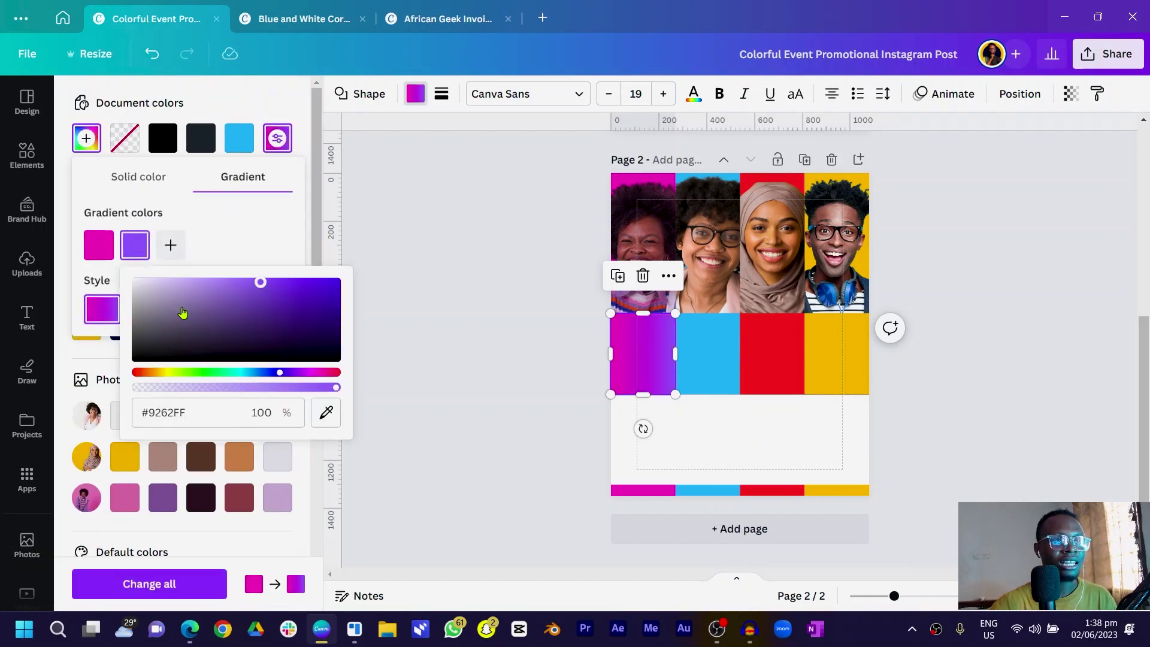
{"action": "left_click_drag", "start_coordinate": [280, 388], "coordinate": [103, 397]}
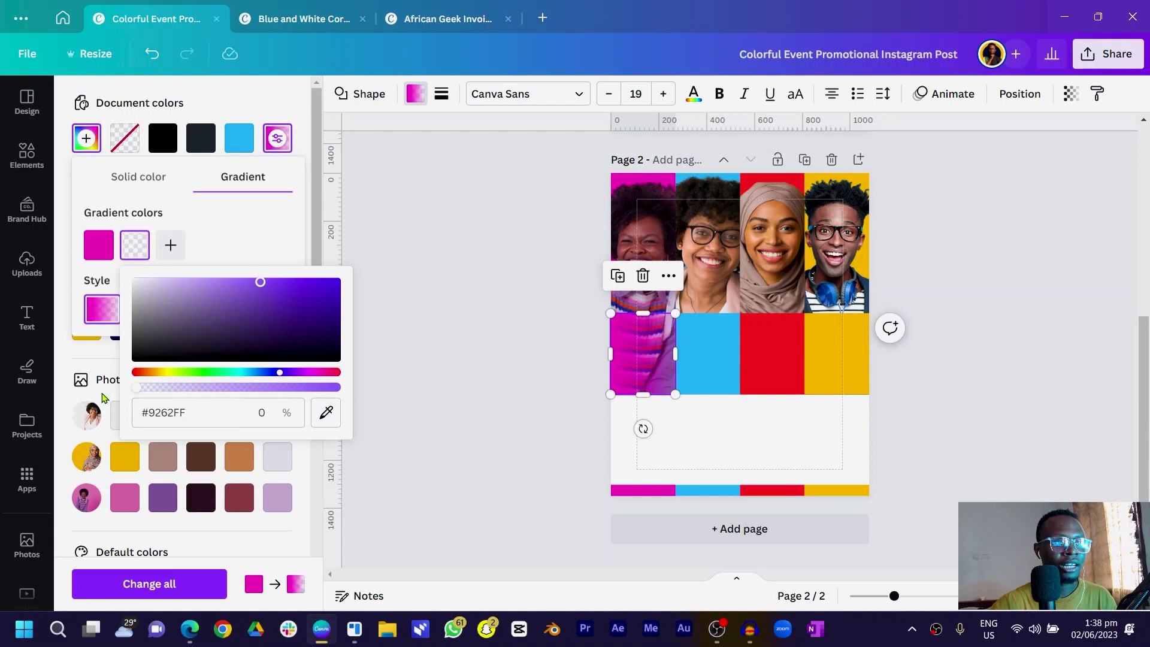
{"action": "left_click", "coordinate": [260, 235]}
{"action": "left_click", "coordinate": [145, 309]}
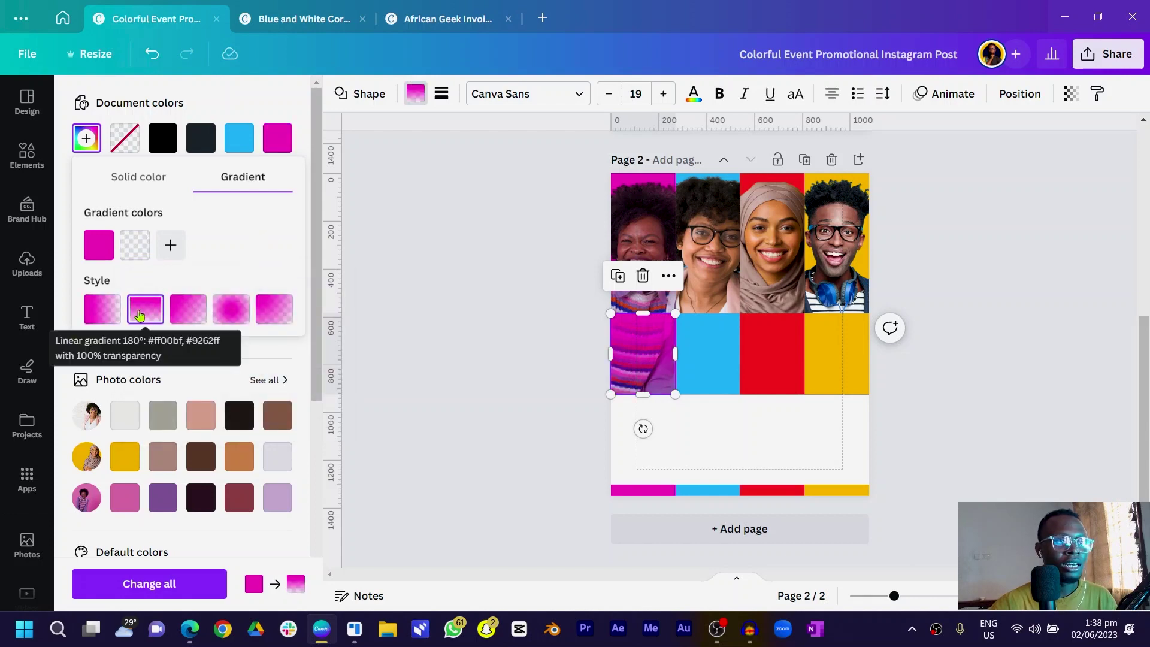
{"action": "left_click", "coordinate": [516, 331]}
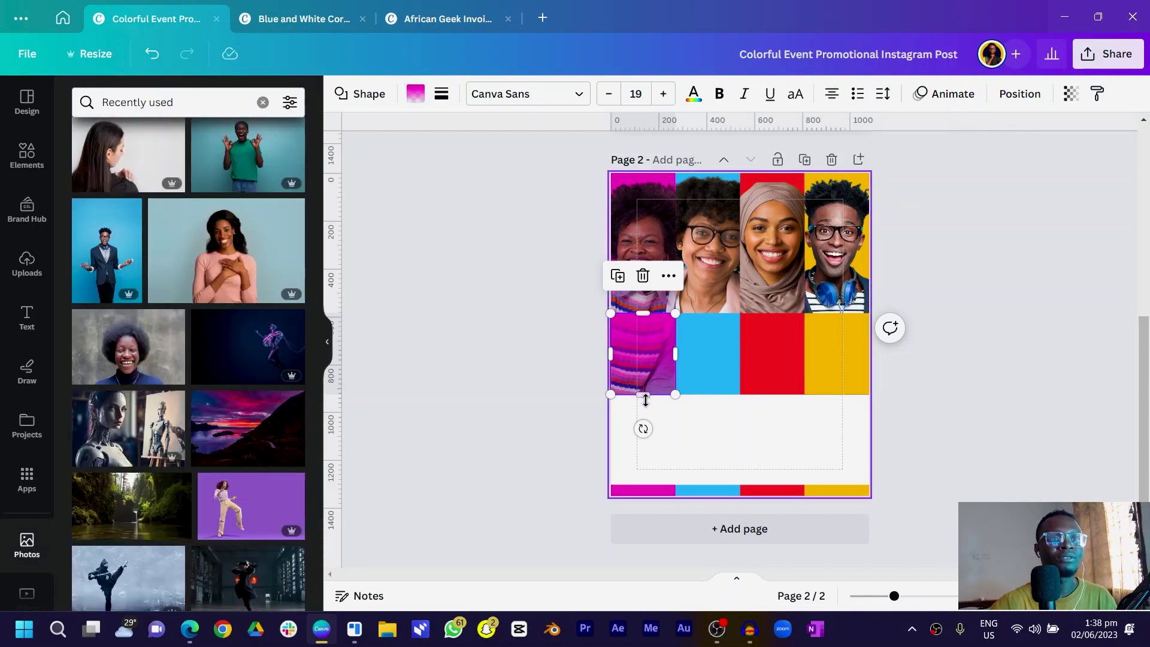
{"action": "left_click", "coordinate": [1020, 95]}
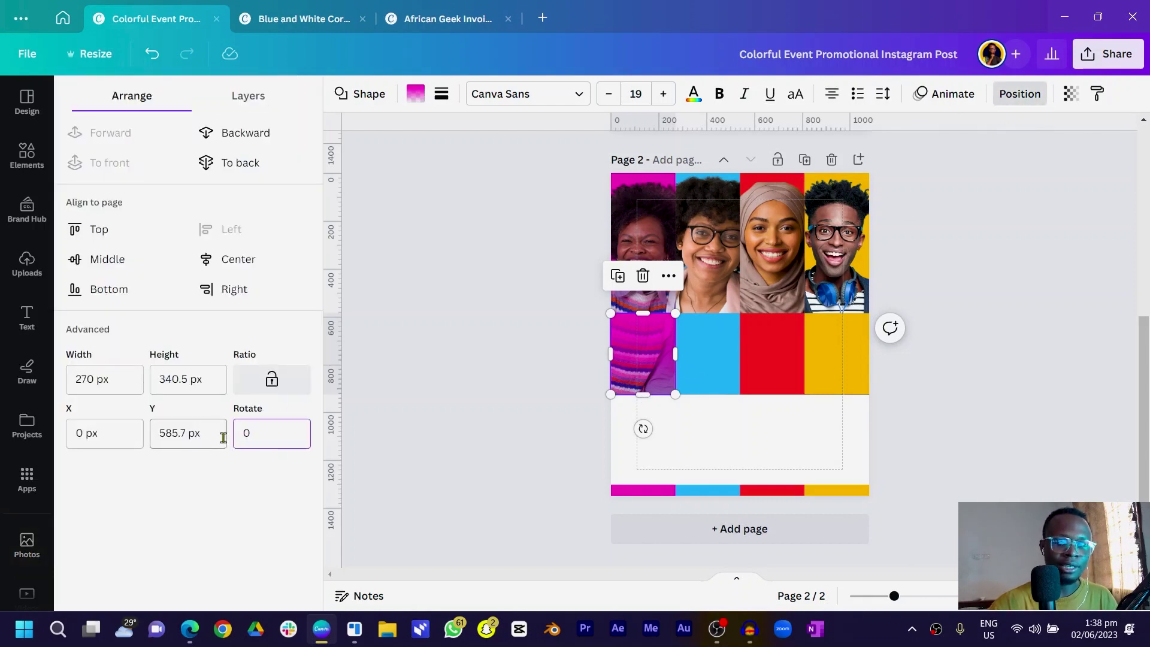
{"action": "left_click", "coordinate": [450, 436]}
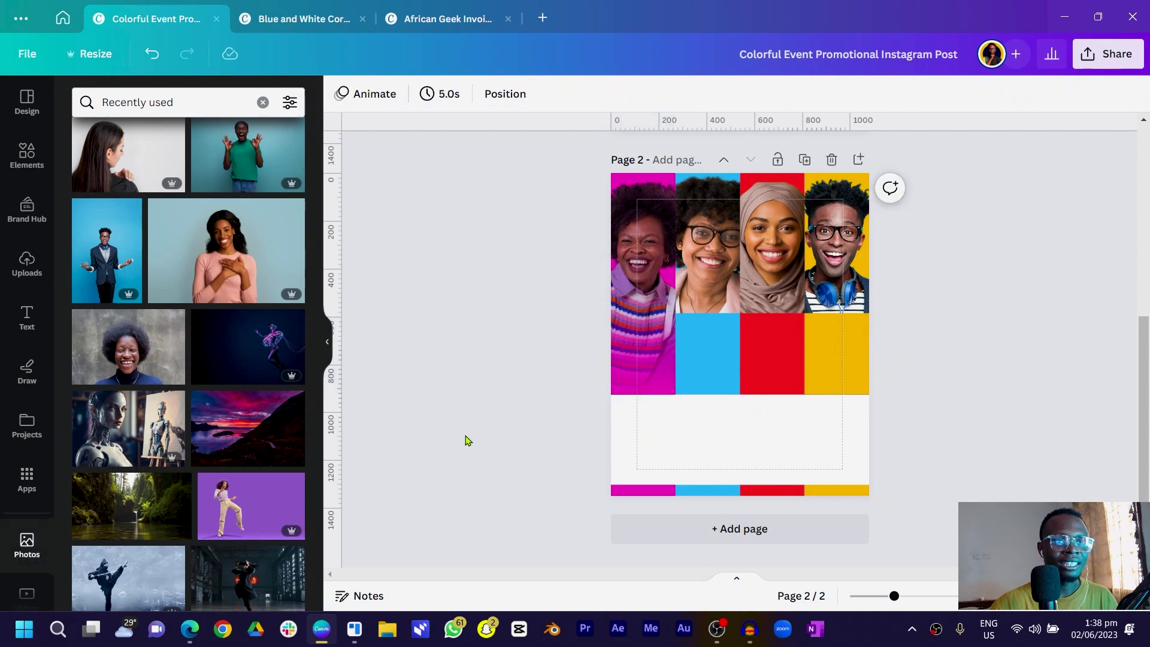
Give the blue block a light-blue gradient and flip it 180°
{"action": "left_click", "coordinate": [720, 361]}
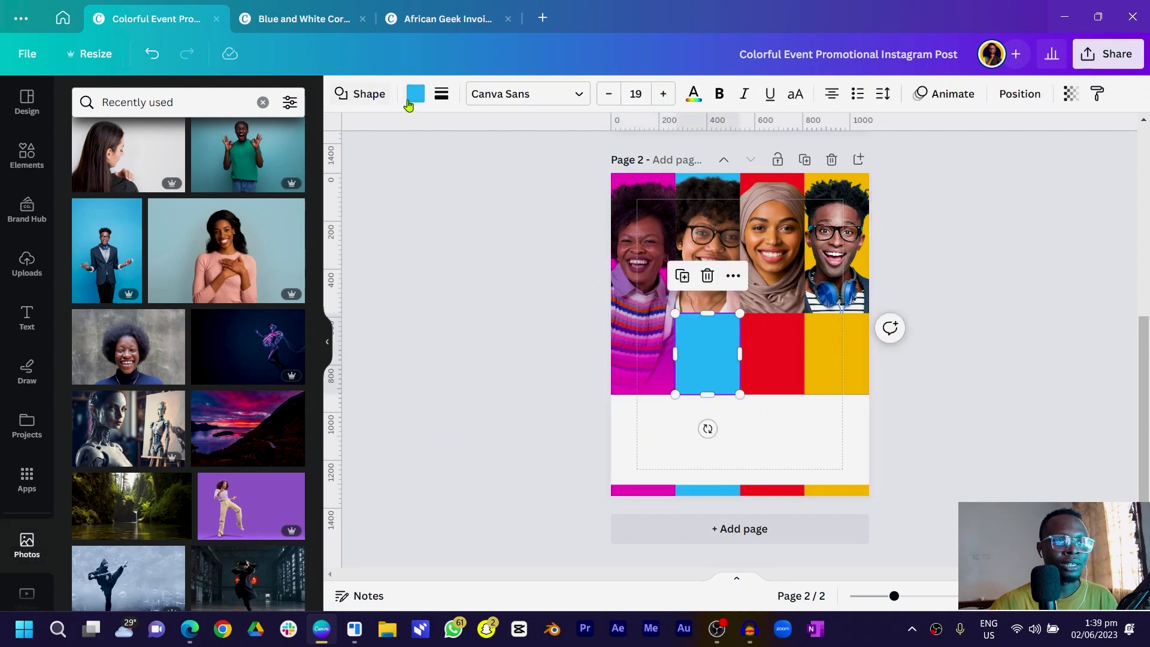
{"action": "left_click", "coordinate": [414, 95]}
{"action": "left_click", "coordinate": [201, 176]}
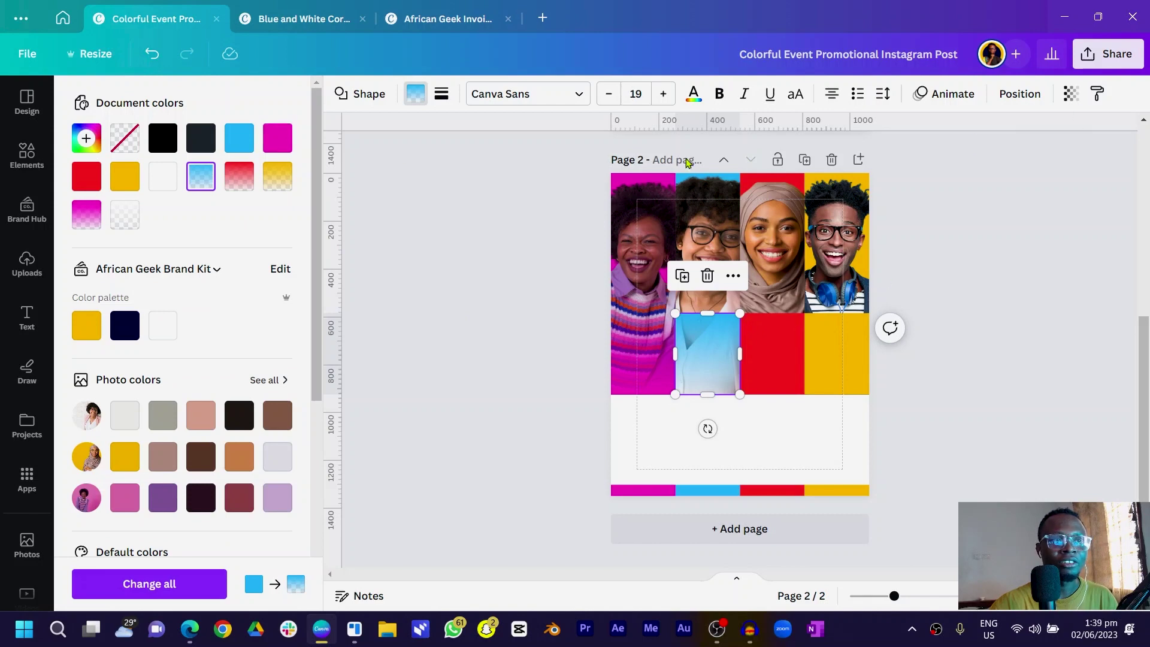
{"action": "left_click", "coordinate": [1020, 96]}
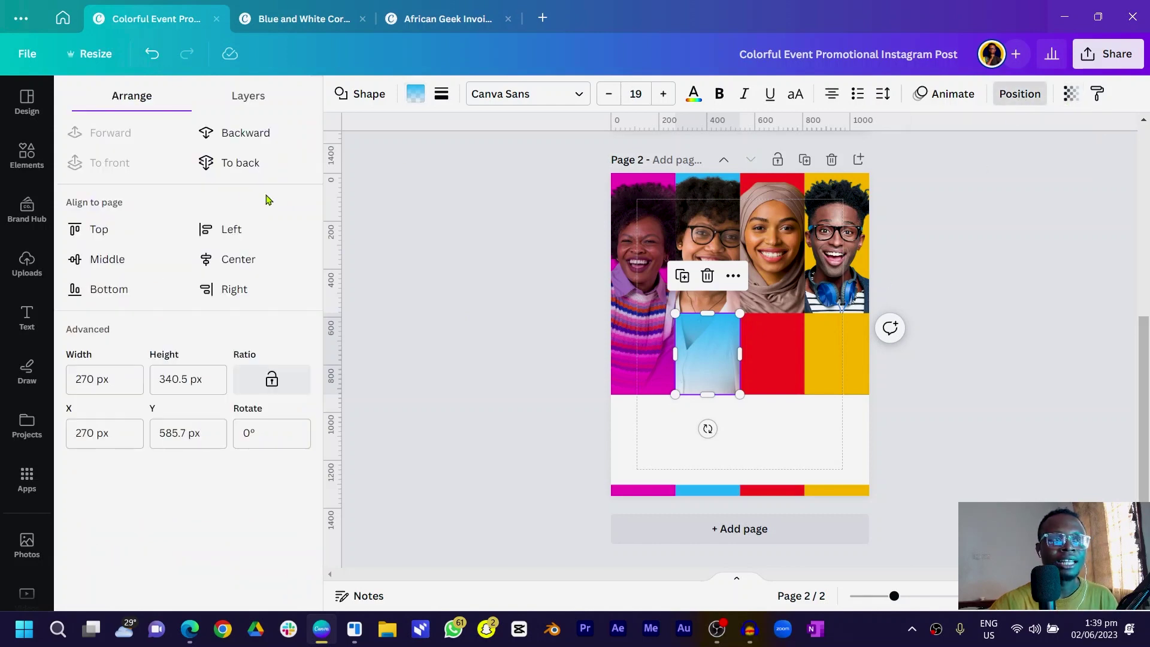
{"action": "left_click", "coordinate": [782, 368]}
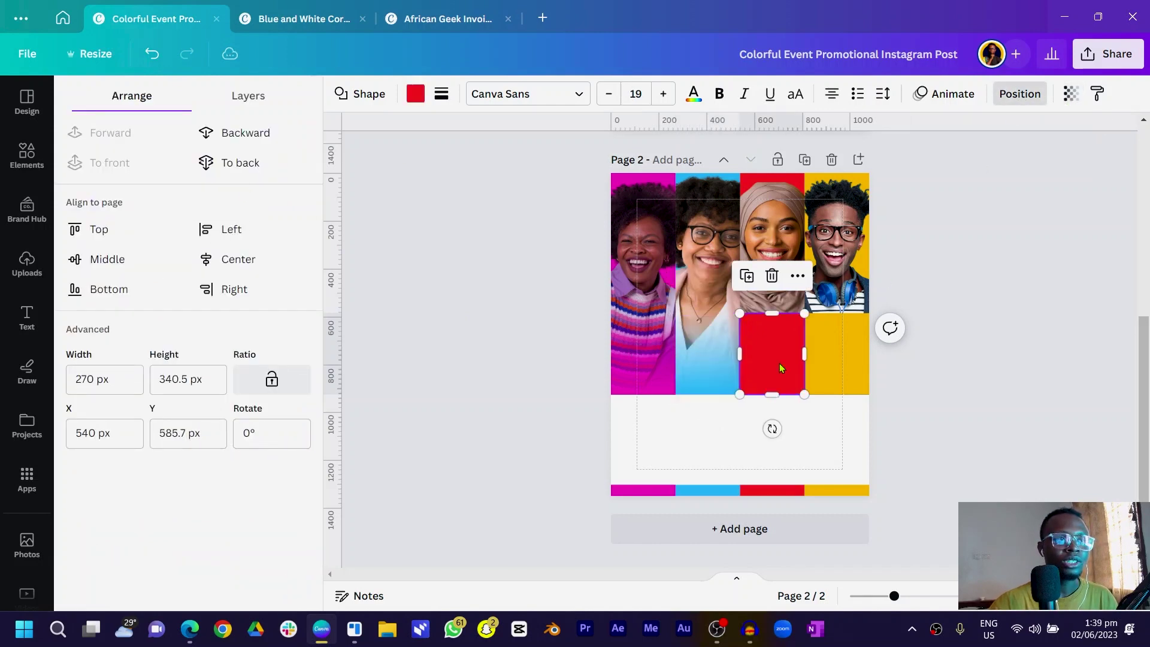
Give the red block a red gradient rotated 180°
{"action": "left_click", "coordinate": [417, 94]}
{"action": "left_click", "coordinate": [230, 174]}
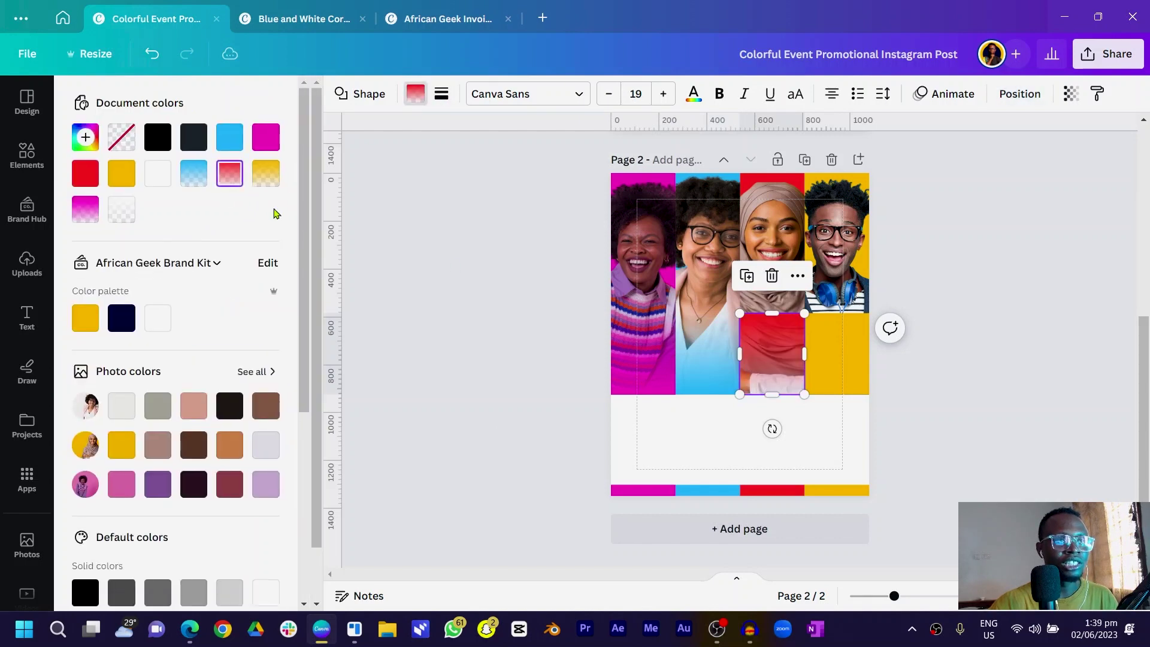
{"action": "left_click", "coordinate": [1015, 95]}
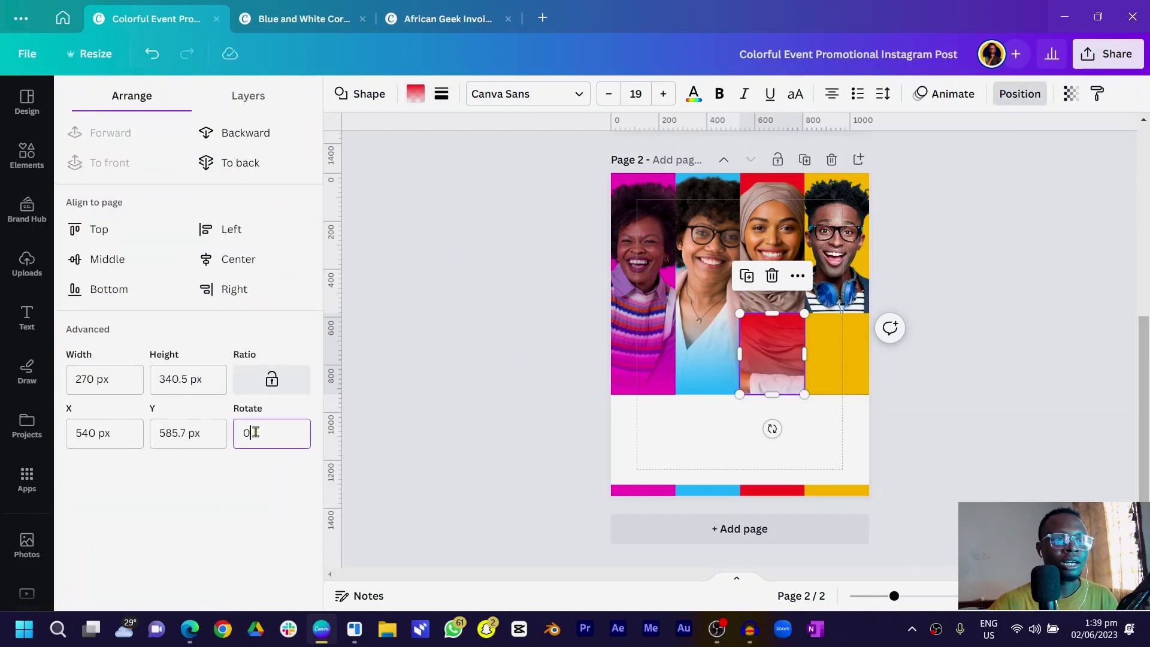
{"action": "key", "text": "Return"}
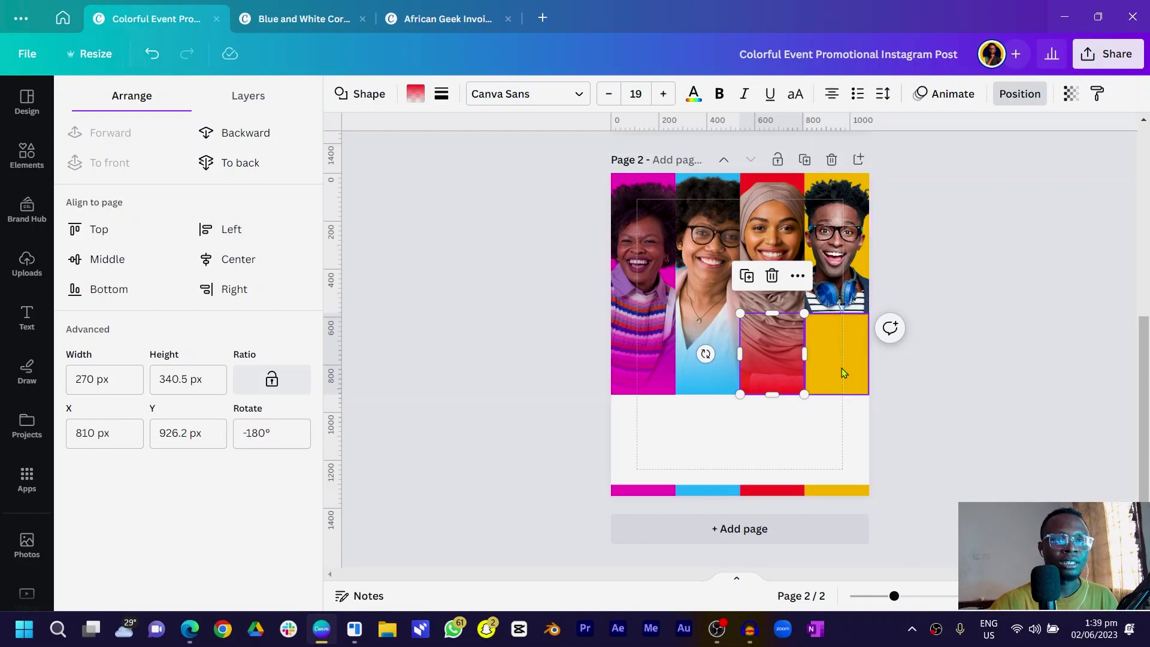
Apply the yellow gradient to the fourth block and set Rotate to 180
{"action": "left_click", "coordinate": [842, 368]}
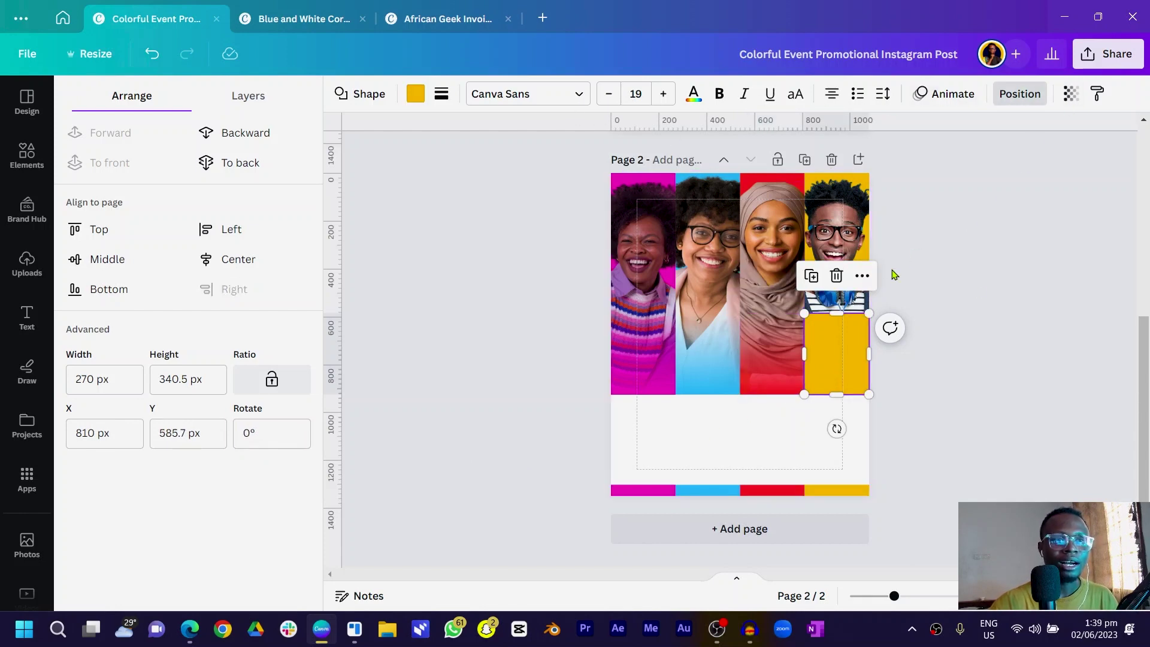
{"action": "left_click", "coordinate": [414, 96]}
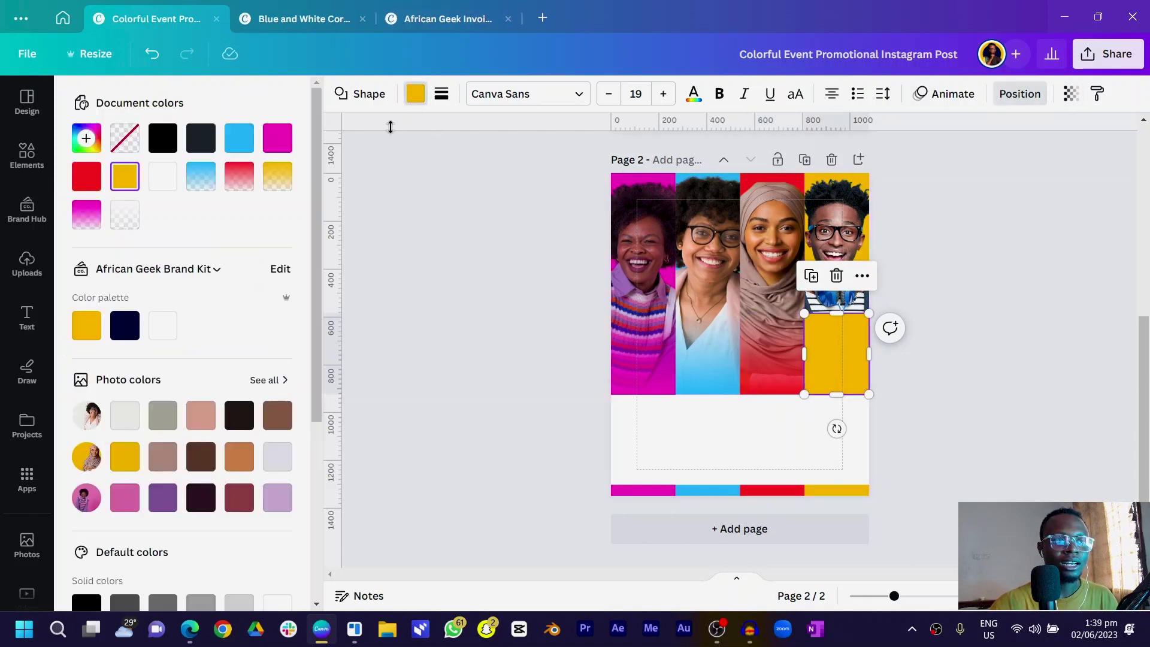
{"action": "left_click", "coordinate": [278, 176]}
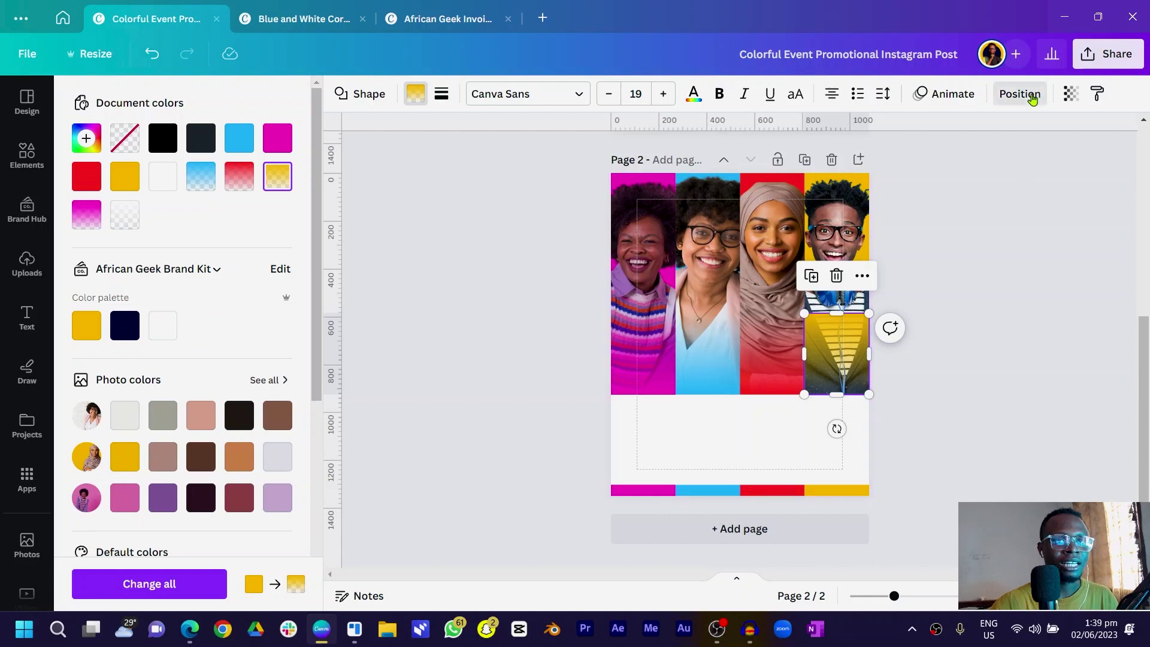
{"action": "left_click", "coordinate": [1023, 93]}
{"action": "type", "text": "18"}
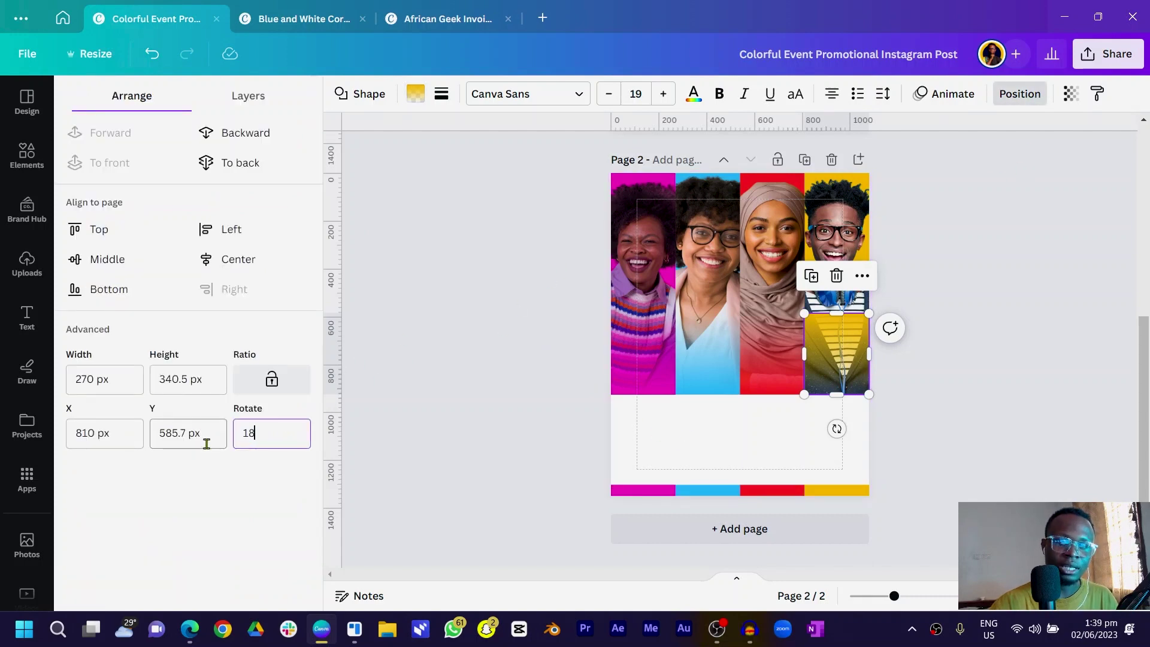
{"action": "type", "text": "0"}
{"action": "key", "text": "Return"}
{"action": "left_click", "coordinate": [430, 316]}
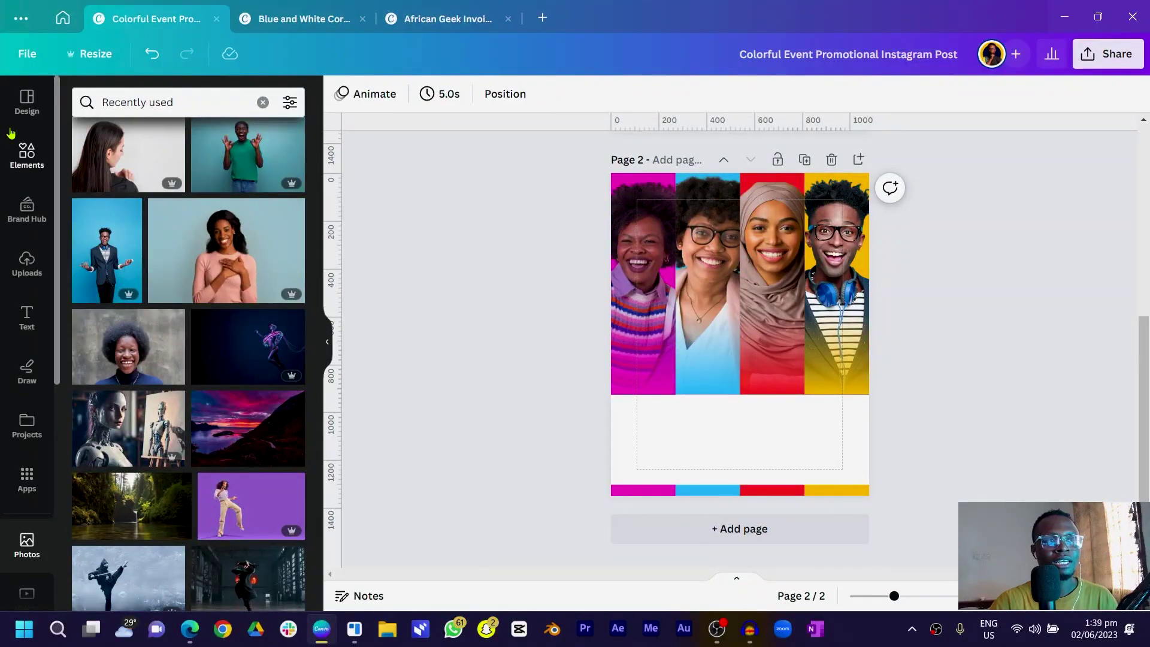
Search the Elements library for 'clouds'
{"action": "left_click", "coordinate": [51, 153]}
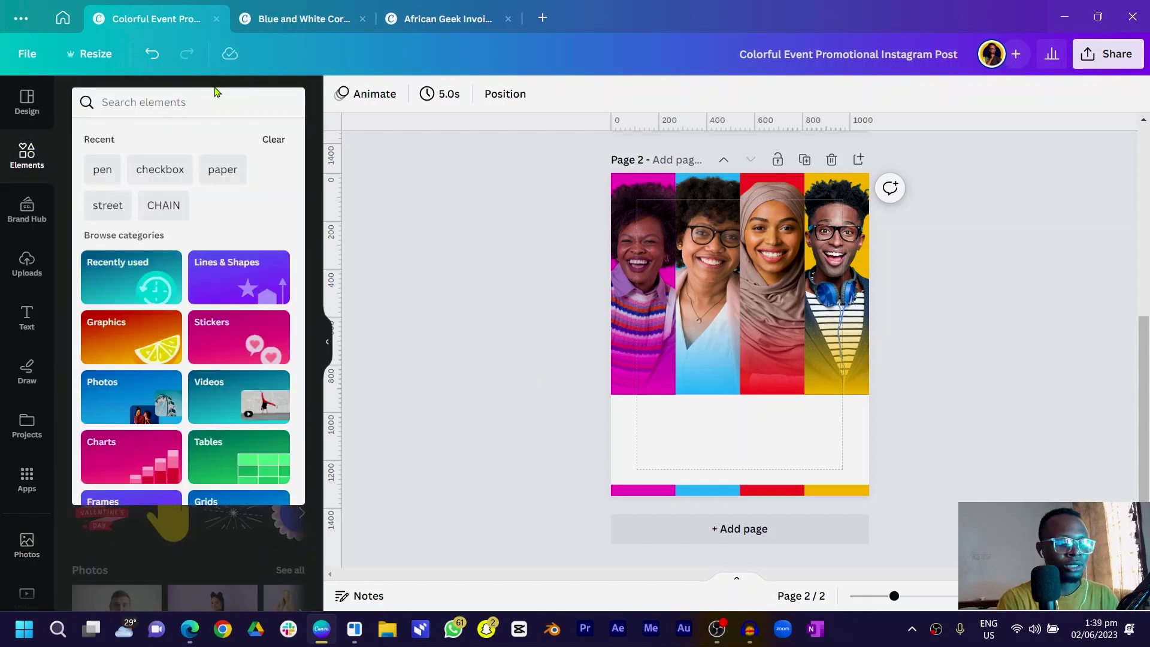
{"action": "type", "text": "clouds"}
{"action": "key", "text": "Return"}
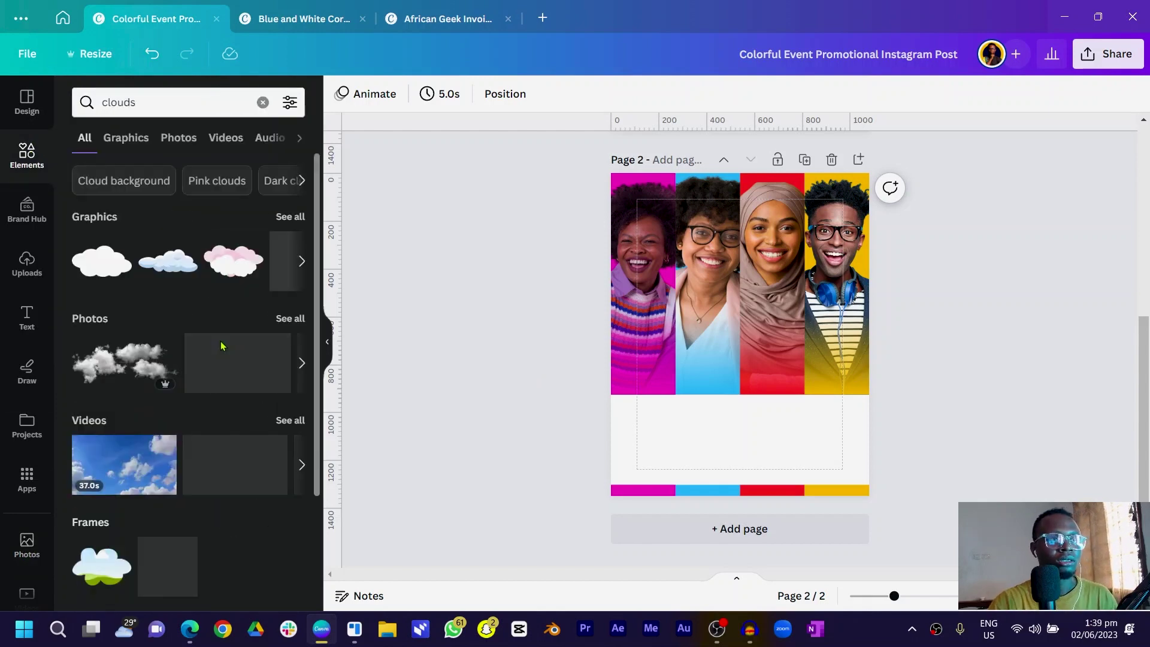
Search 'smoke' instead and place a smoke graphic over the lower portraits
{"action": "left_click", "coordinate": [172, 97]}
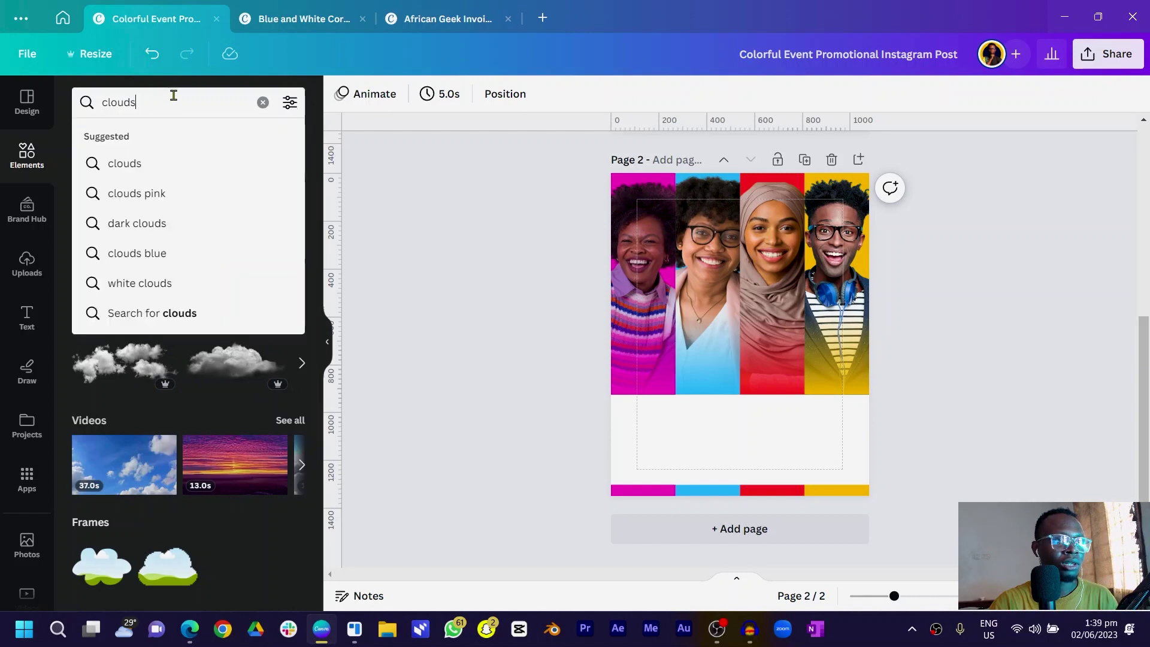
{"action": "double_click", "coordinate": [172, 98]}
{"action": "type", "text": "smoke"}
{"action": "key", "text": "Return"}
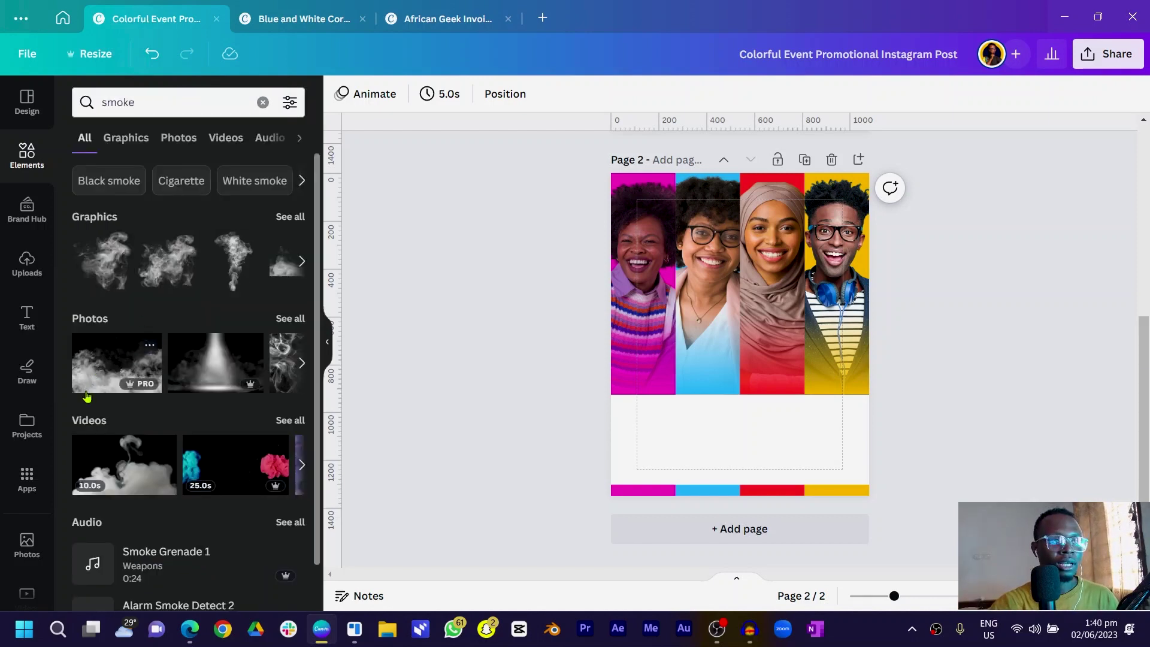
{"action": "scroll", "coordinate": [114, 360], "scroll_direction": "down", "scroll_amount": 1}
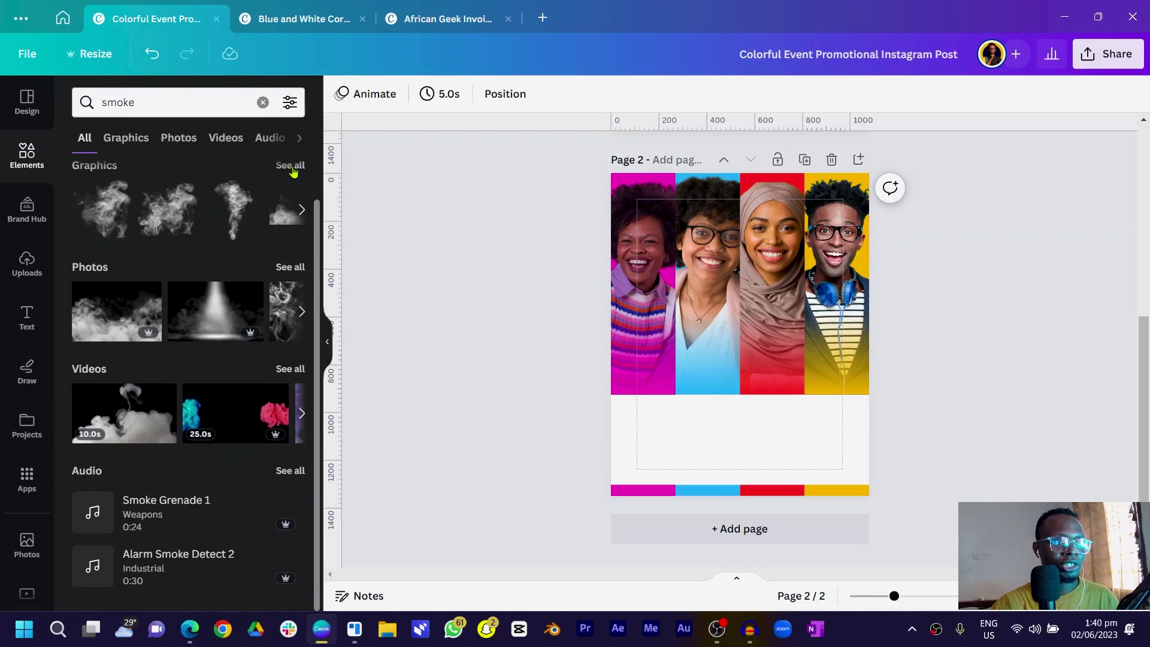
{"action": "left_click", "coordinate": [301, 209]}
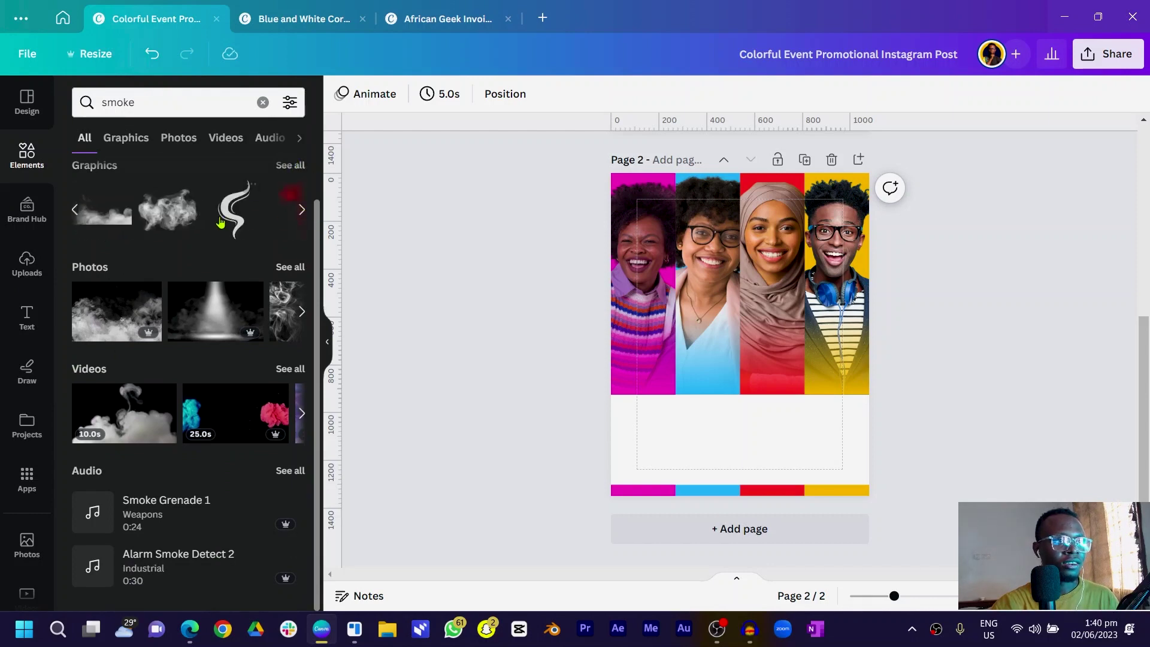
{"action": "left_click", "coordinate": [146, 237]}
{"action": "left_click_drag", "start_coordinate": [714, 378], "coordinate": [683, 403]}
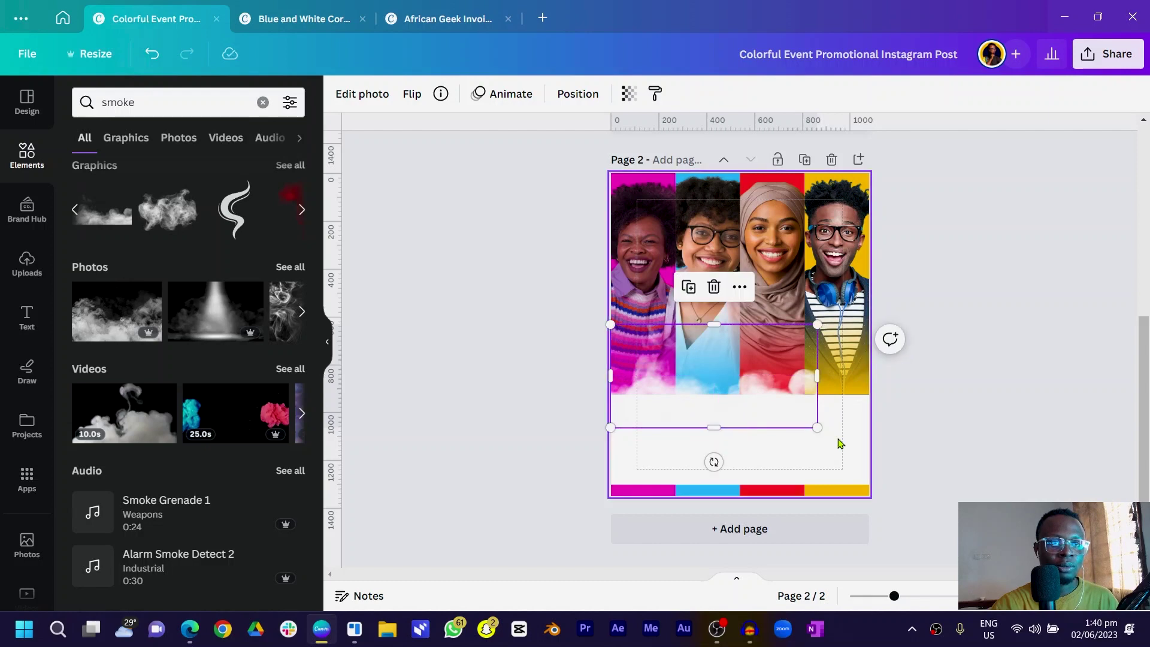
Enlarge the smoke graphic and stretch it along the bottom of the portraits
{"action": "left_click_drag", "start_coordinate": [783, 405], "coordinate": [773, 396]}
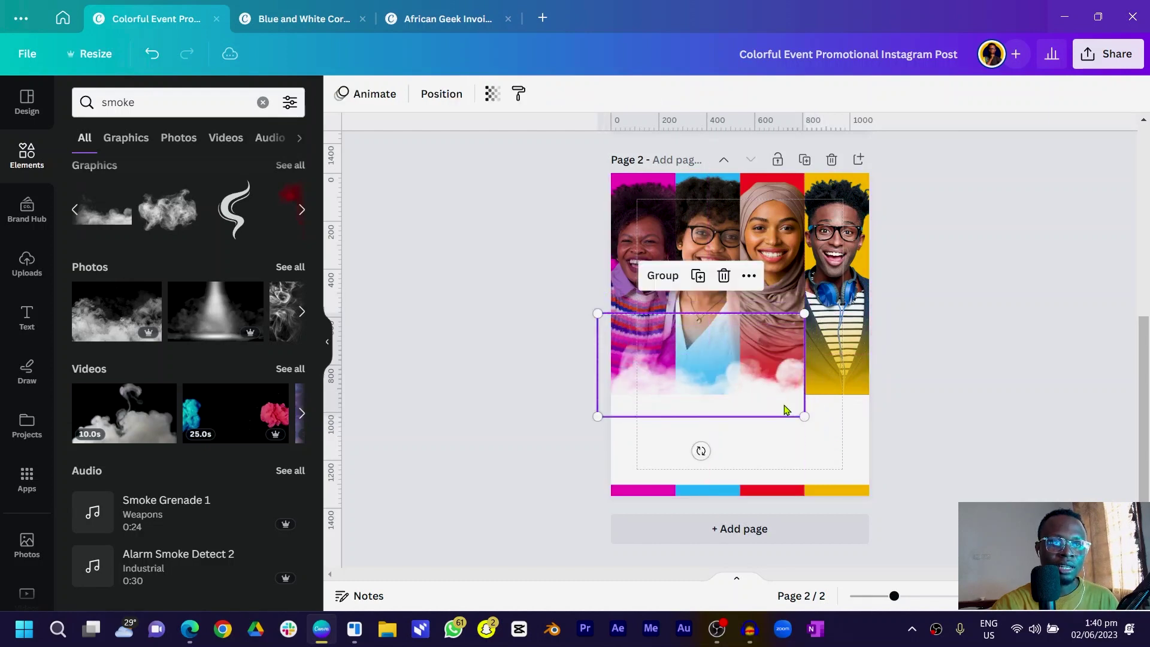
{"action": "left_click_drag", "start_coordinate": [805, 314], "coordinate": [891, 326]}
{"action": "mouse_move", "coordinate": [658, 411]}
{"action": "left_mouse_down"}
{"action": "mouse_move", "coordinate": [653, 393]}
{"action": "mouse_move", "coordinate": [666, 392]}
{"action": "left_mouse_up"}
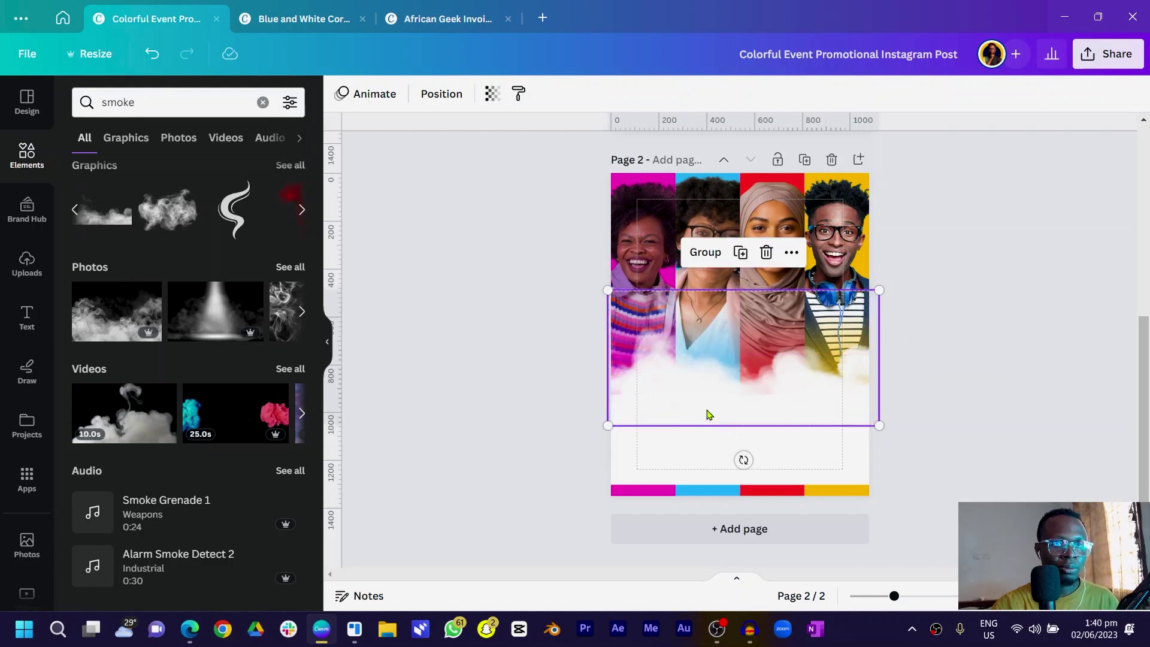
{"action": "left_click_drag", "start_coordinate": [709, 411], "coordinate": [966, 420]}
Group the smoke pieces with Ctrl+G and fine-tune their placement across the lower portraits
{"action": "key", "text": "ctrl+g"}
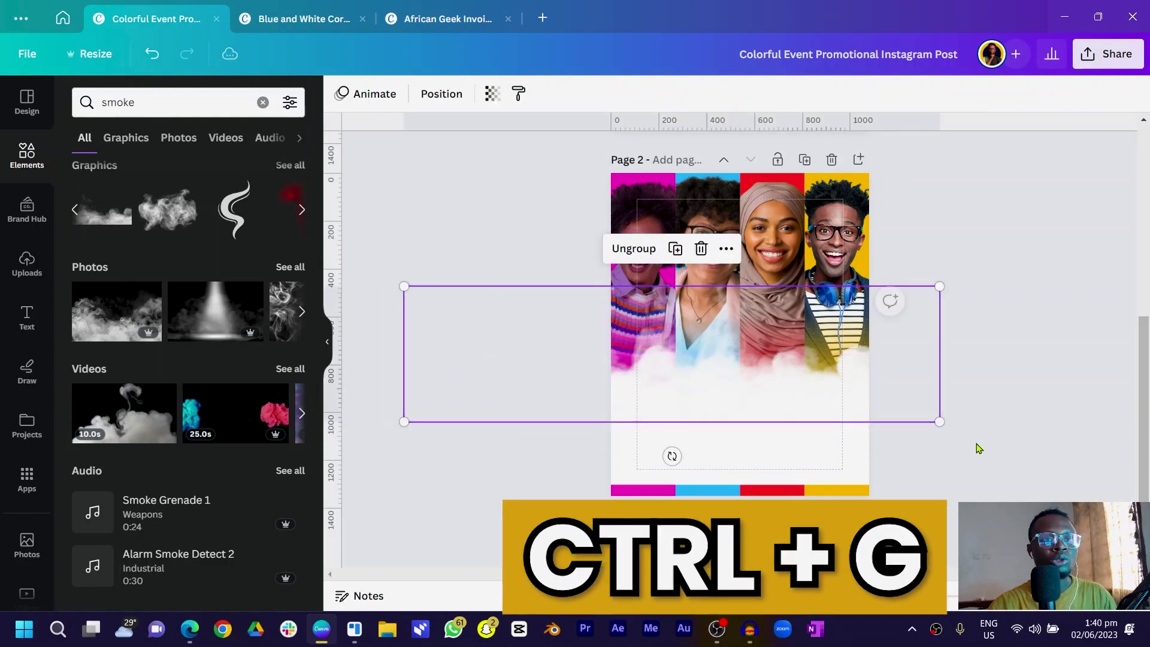
{"action": "left_click", "coordinate": [533, 491]}
{"action": "left_click_drag", "start_coordinate": [716, 419], "coordinate": [662, 401]}
{"action": "left_click", "coordinate": [570, 454]}
{"action": "left_click", "coordinate": [657, 403]}
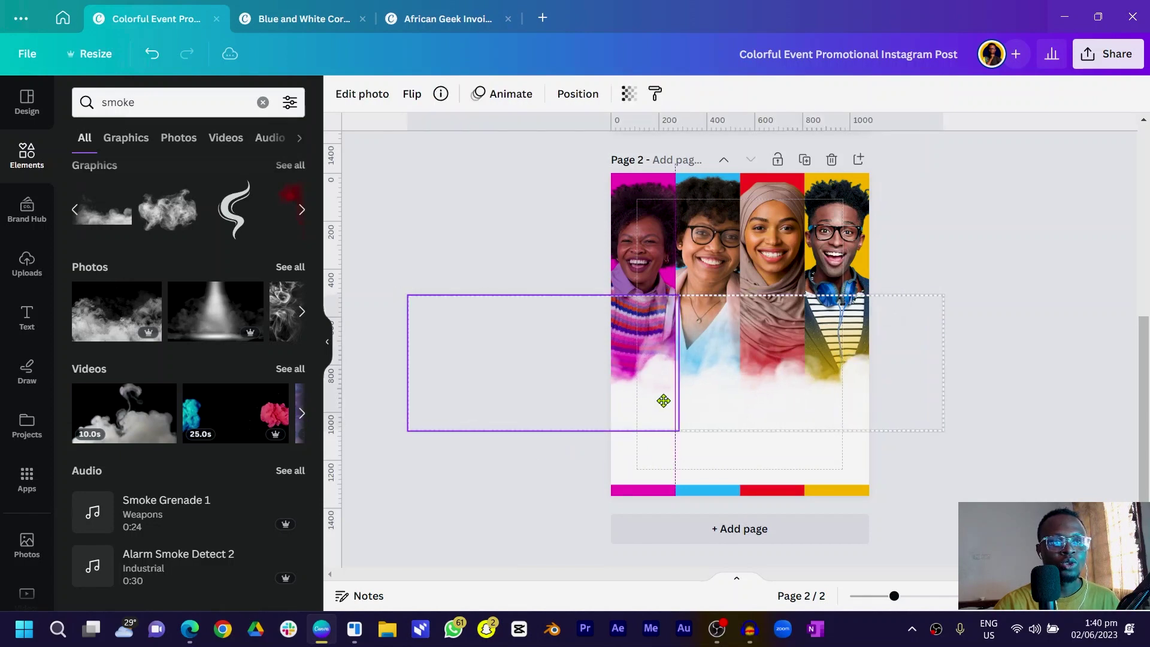
{"action": "left_click", "coordinate": [587, 458]}
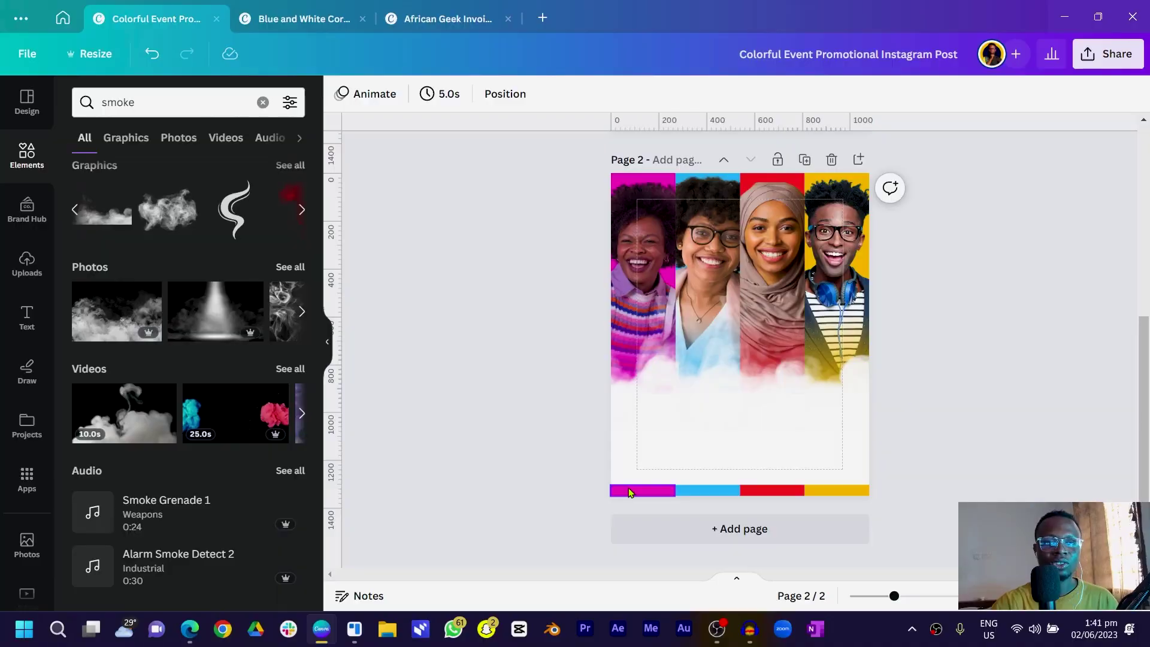
{"action": "scroll", "coordinate": [626, 455], "scroll_direction": "up", "scroll_amount": 5}
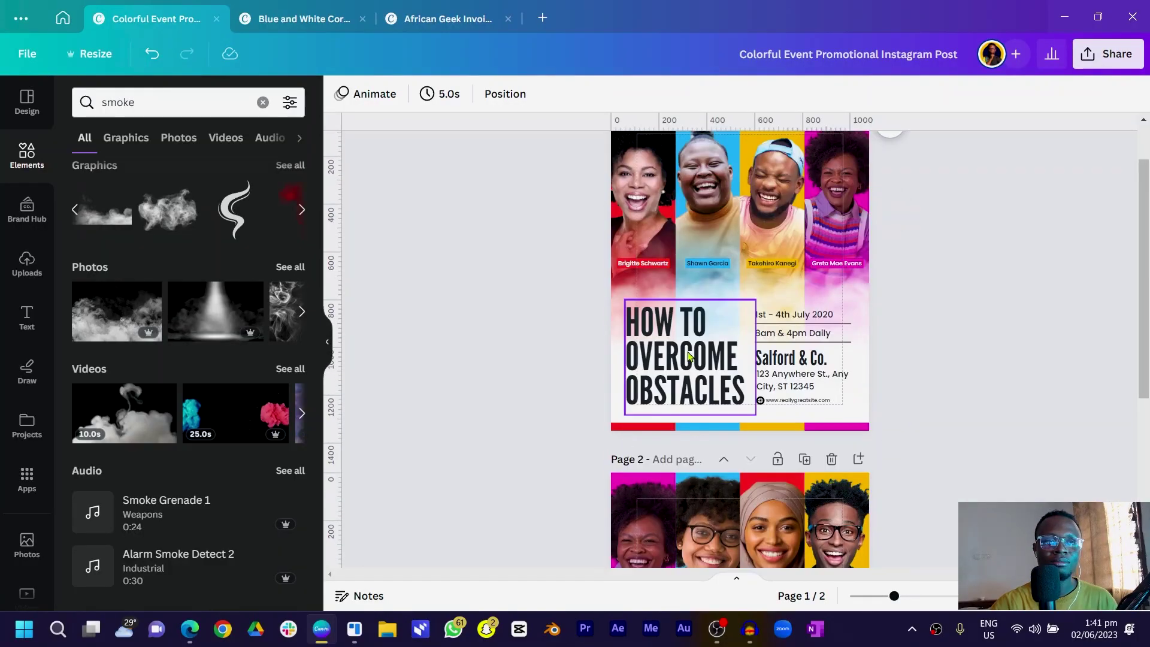
Copy the HOW TO OVERCOME OBSTACLES heading from page 1 onto page 2
{"action": "left_click", "coordinate": [689, 357]}
{"action": "key", "text": "ctrl+c"}
{"action": "scroll", "coordinate": [688, 359], "scroll_direction": "down", "scroll_amount": 5}
{"action": "key", "text": "ctrl+v"}
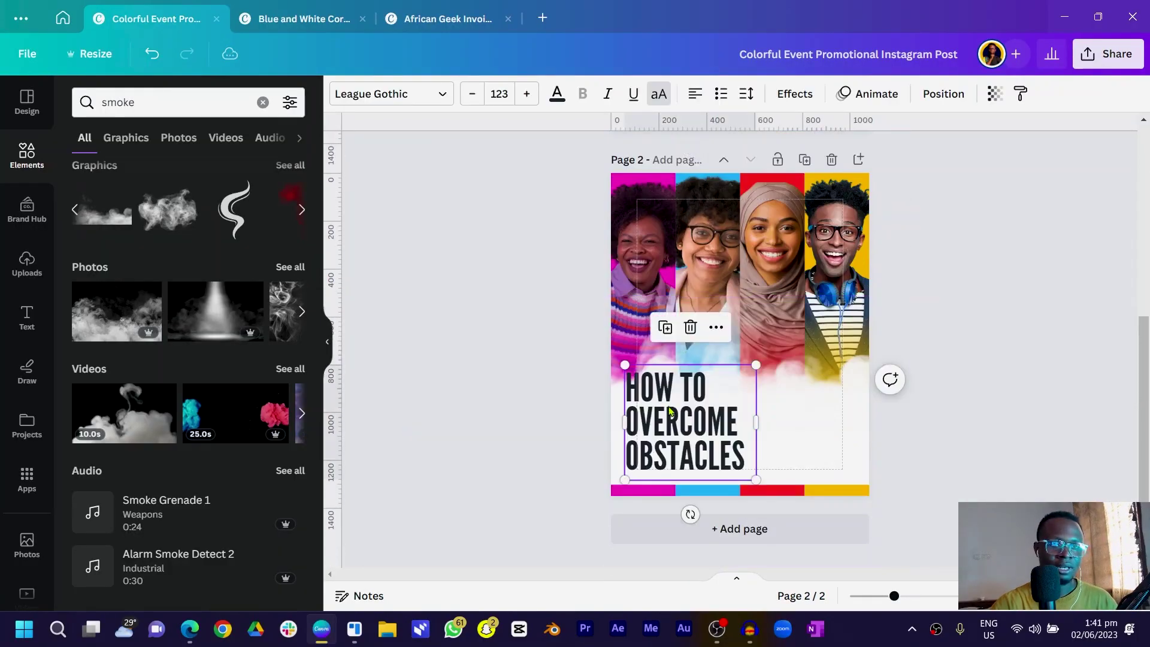
{"action": "left_click", "coordinate": [505, 438]}
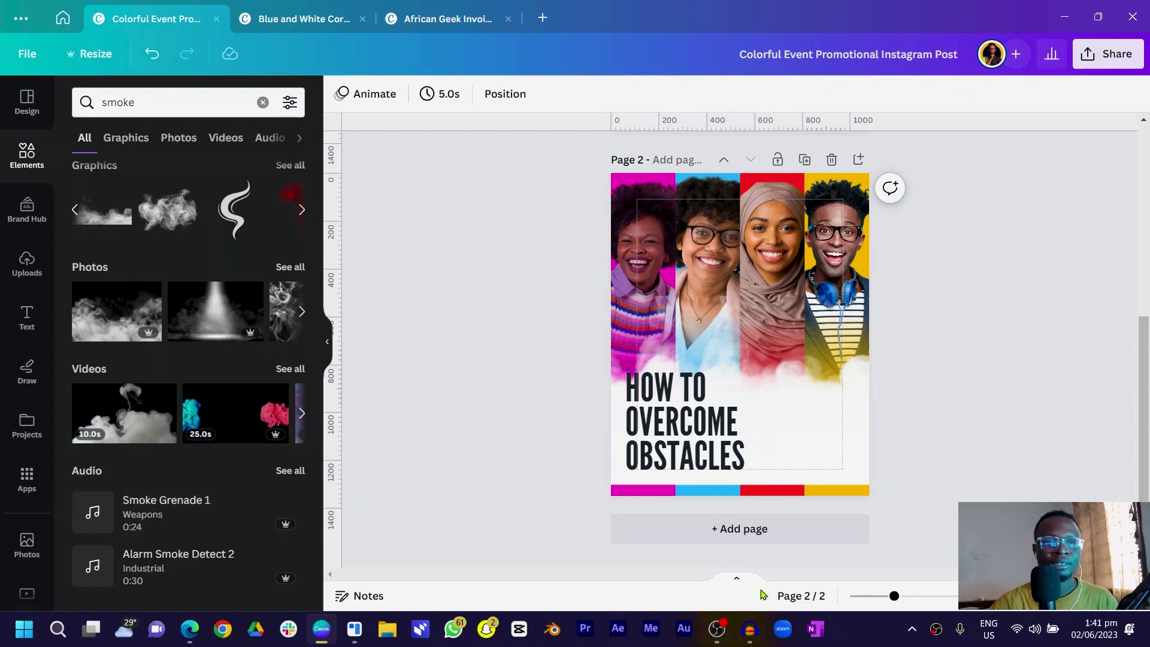
Recolour the word OVERCOME in the pasted heading red
{"action": "left_click", "coordinate": [737, 424]}
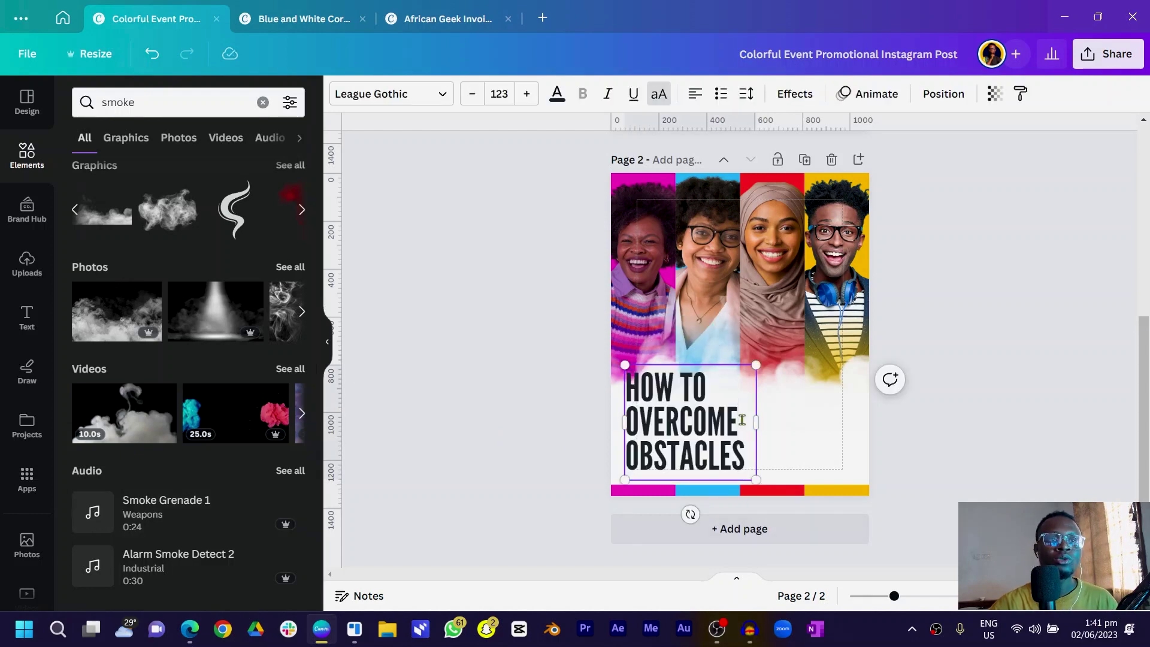
{"action": "left_click_drag", "start_coordinate": [742, 420], "coordinate": [642, 416]}
{"action": "left_click", "coordinate": [549, 106]}
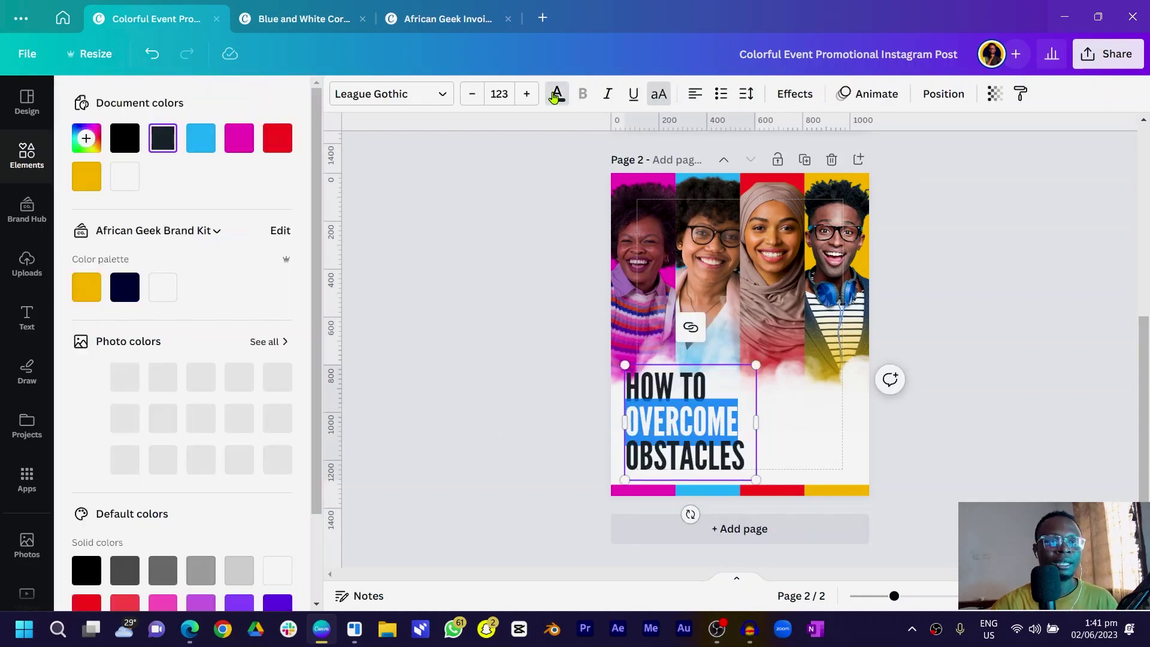
{"action": "left_click", "coordinate": [292, 145]}
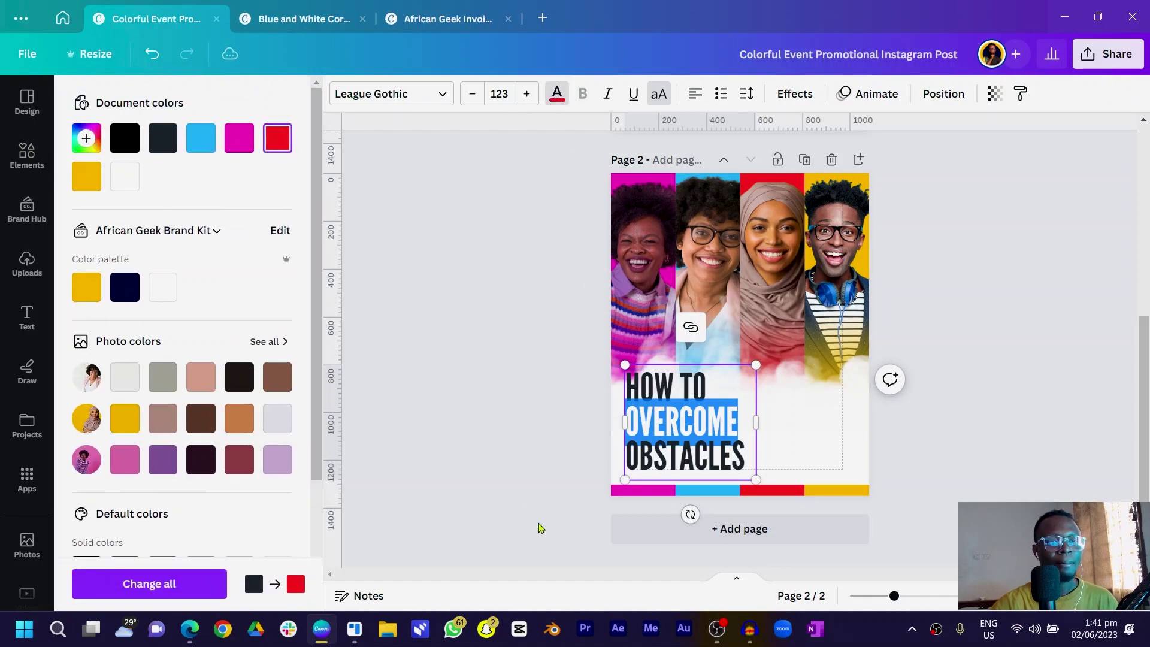
{"action": "left_click", "coordinate": [570, 514]}
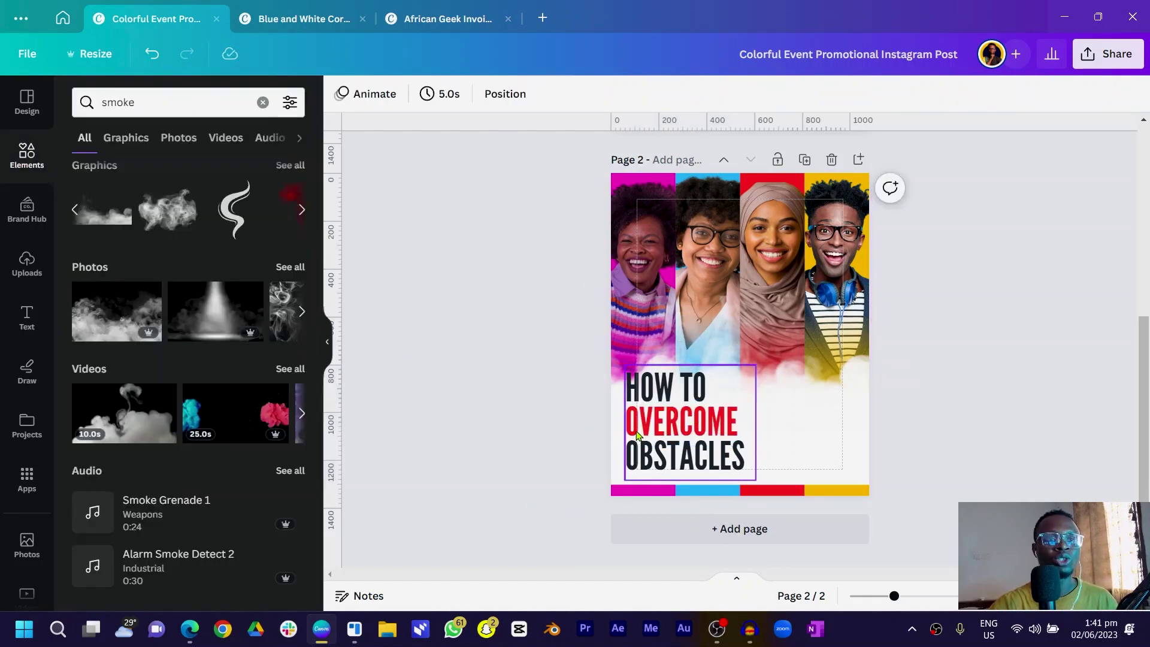
{"action": "scroll", "coordinate": [683, 398], "scroll_direction": "up", "scroll_amount": 5}
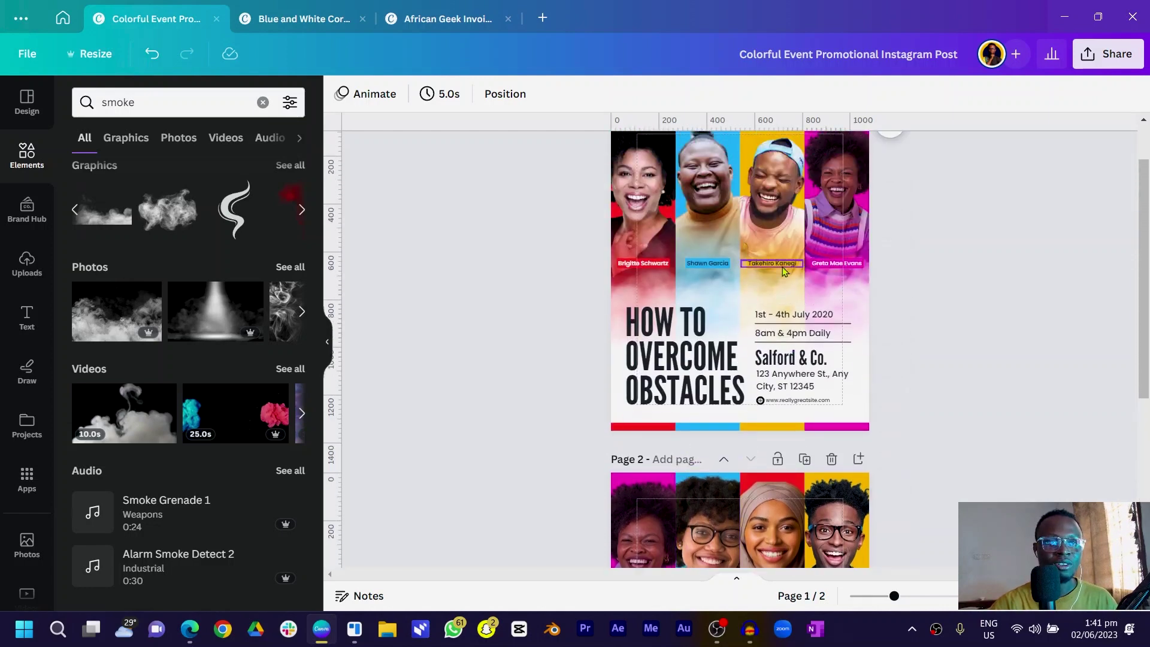
{"action": "left_click", "coordinate": [773, 324]}
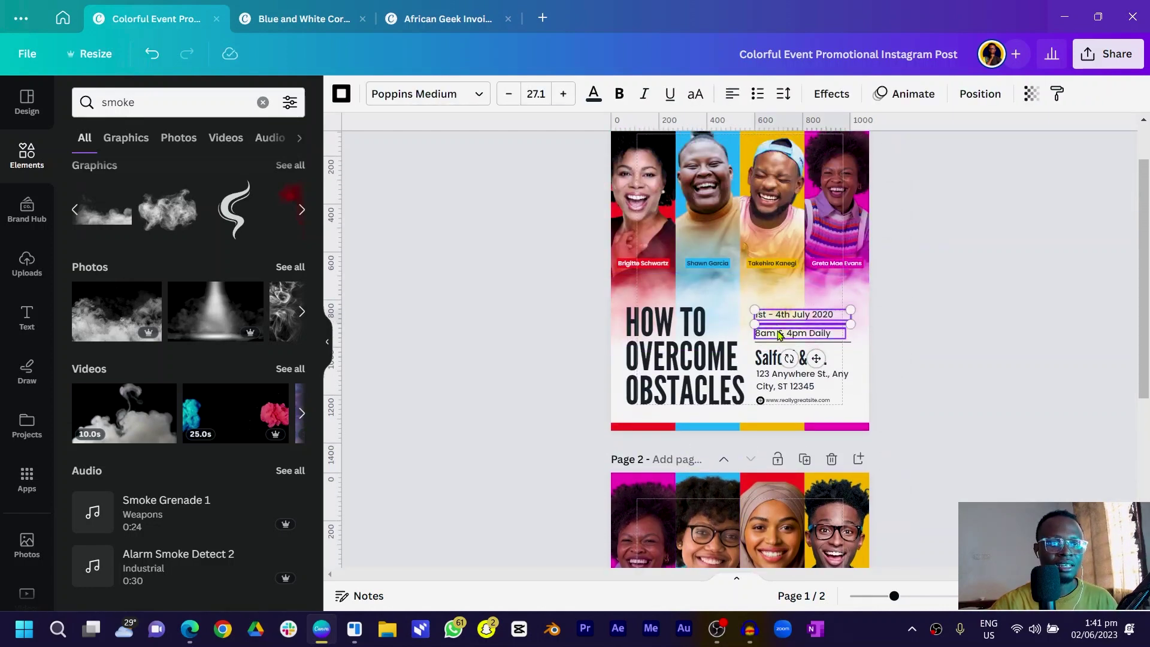
Paste the event date, daily times, organiser, address and website lines onto page 2
{"action": "left_click", "coordinate": [780, 335], "text": "shift"}
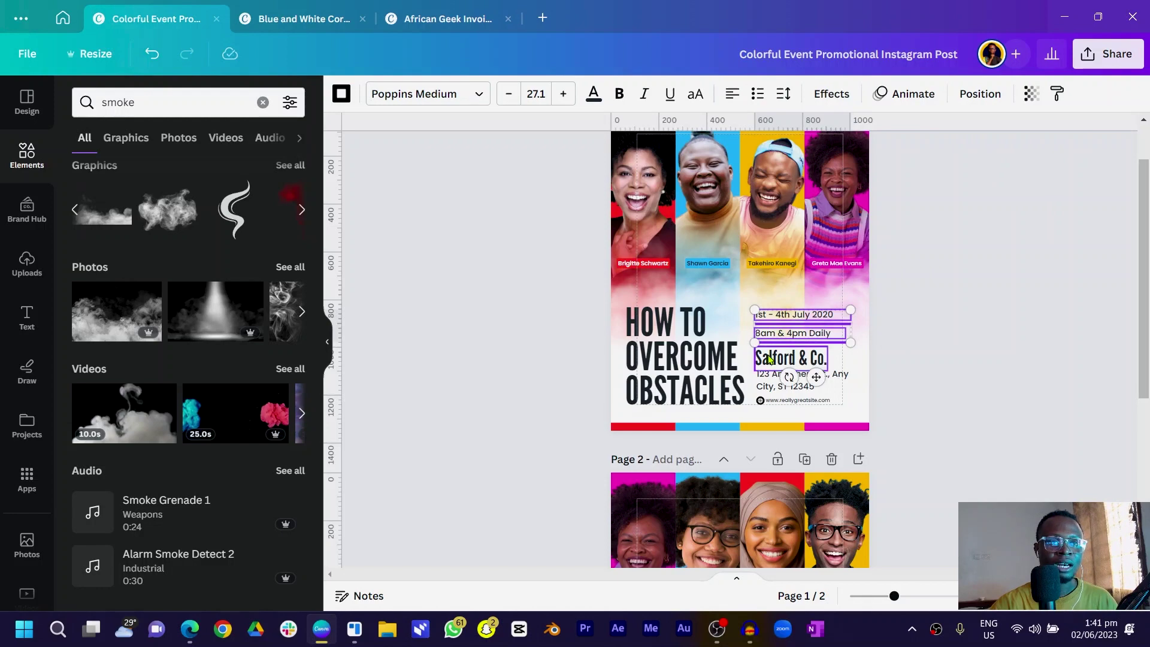
{"action": "left_click", "coordinate": [771, 359], "text": "shift"}
{"action": "left_click", "coordinate": [772, 387], "text": "shift"}
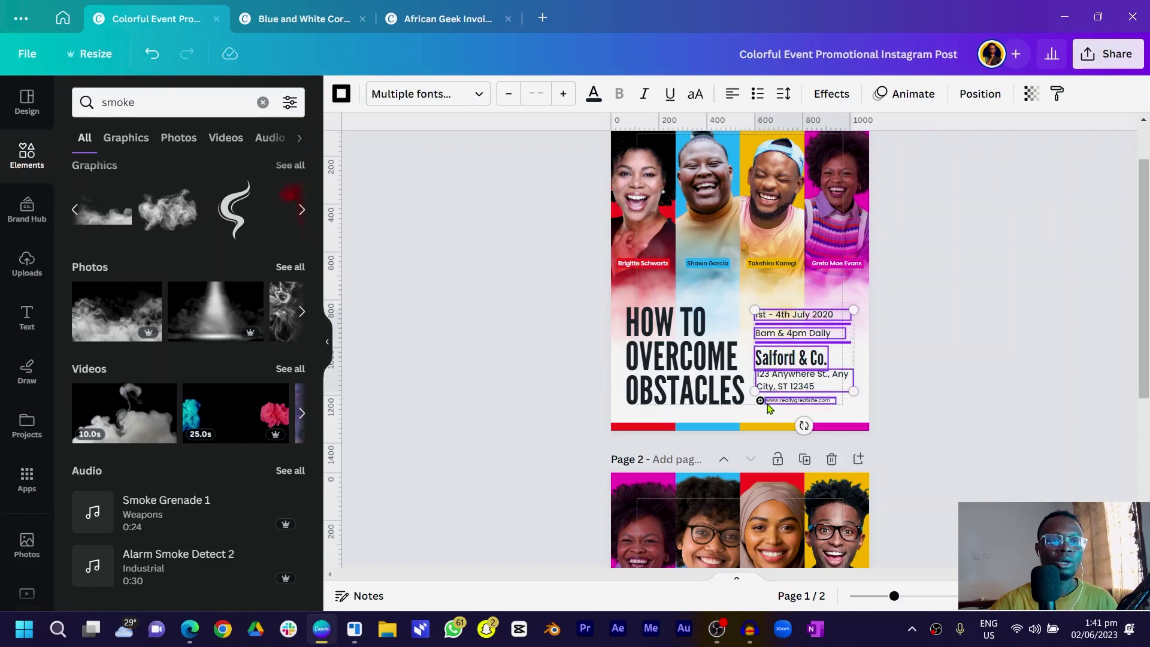
{"action": "left_click", "coordinate": [770, 403], "text": "shift"}
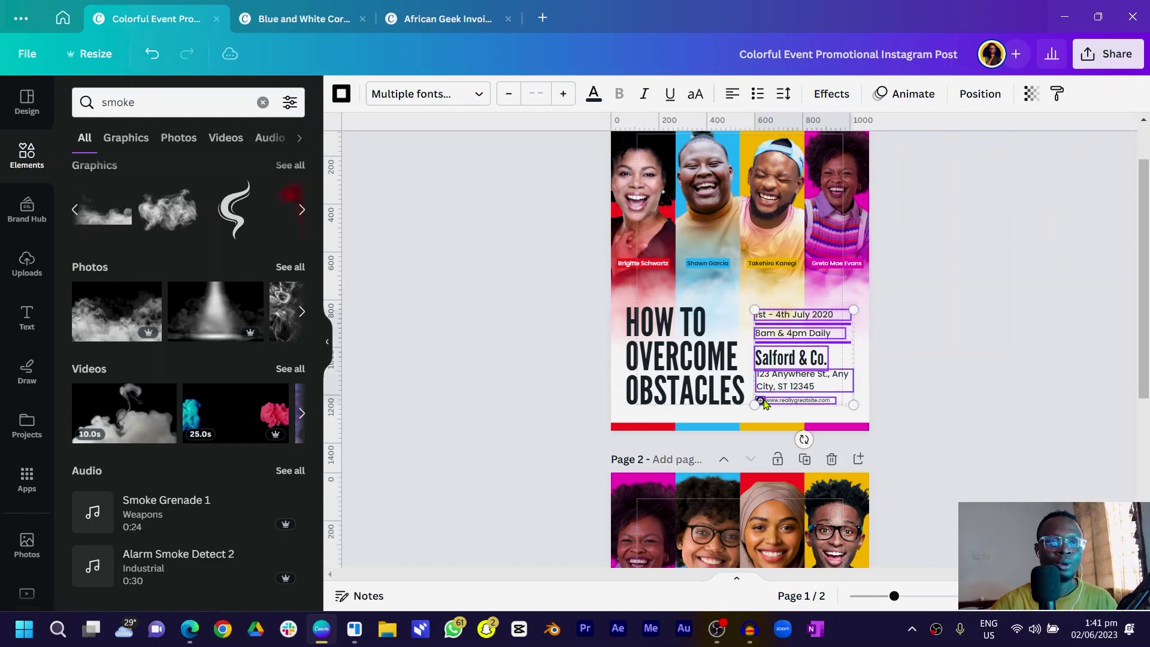
{"action": "scroll", "coordinate": [811, 444], "scroll_direction": "up", "scroll_amount": 2}
{"action": "scroll", "coordinate": [811, 444], "scroll_direction": "down", "scroll_amount": 5}
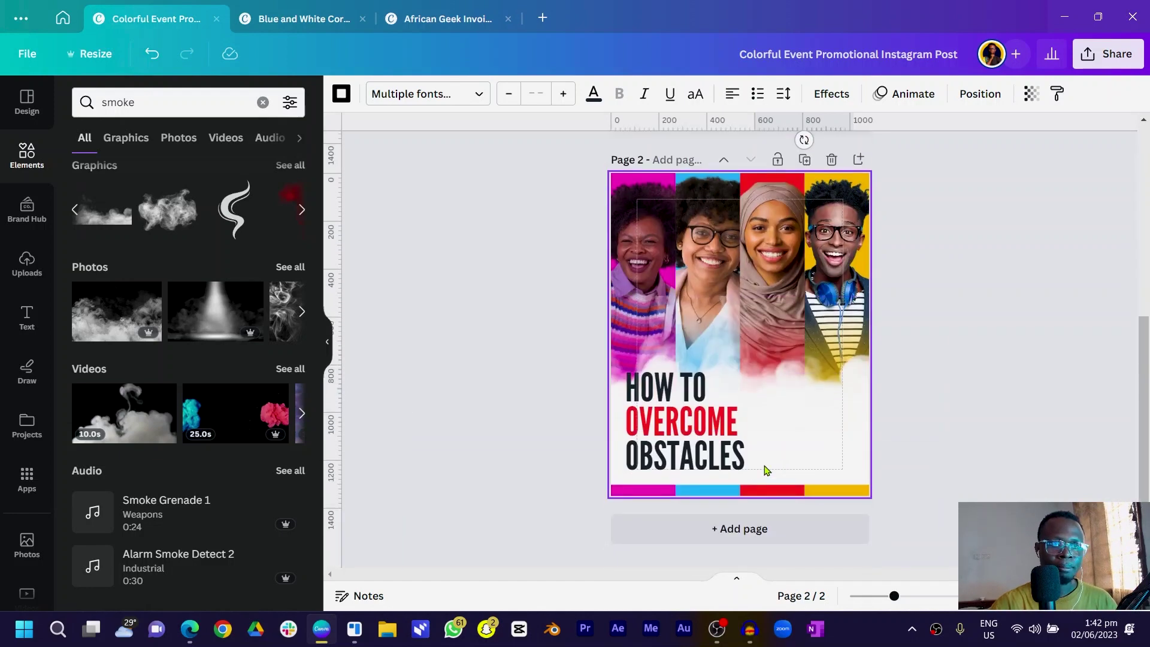
{"action": "key", "text": "ctrl+v"}
{"action": "left_click", "coordinate": [456, 430]}
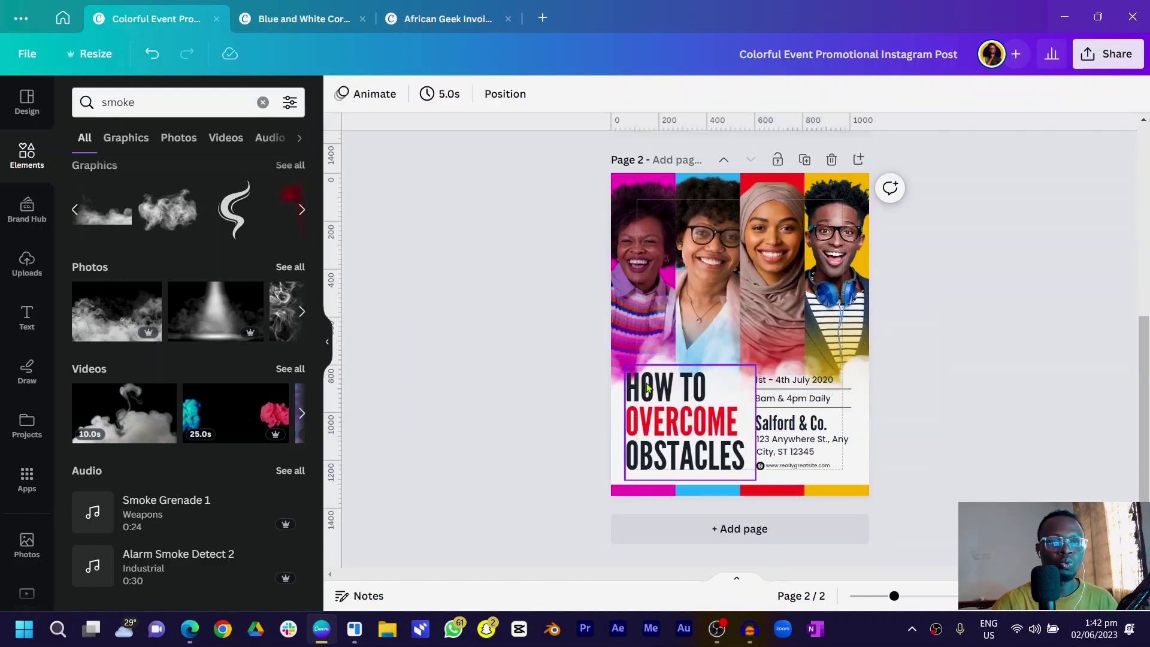
Move the smoke graphic slightly upward
{"action": "left_click", "coordinate": [613, 343]}
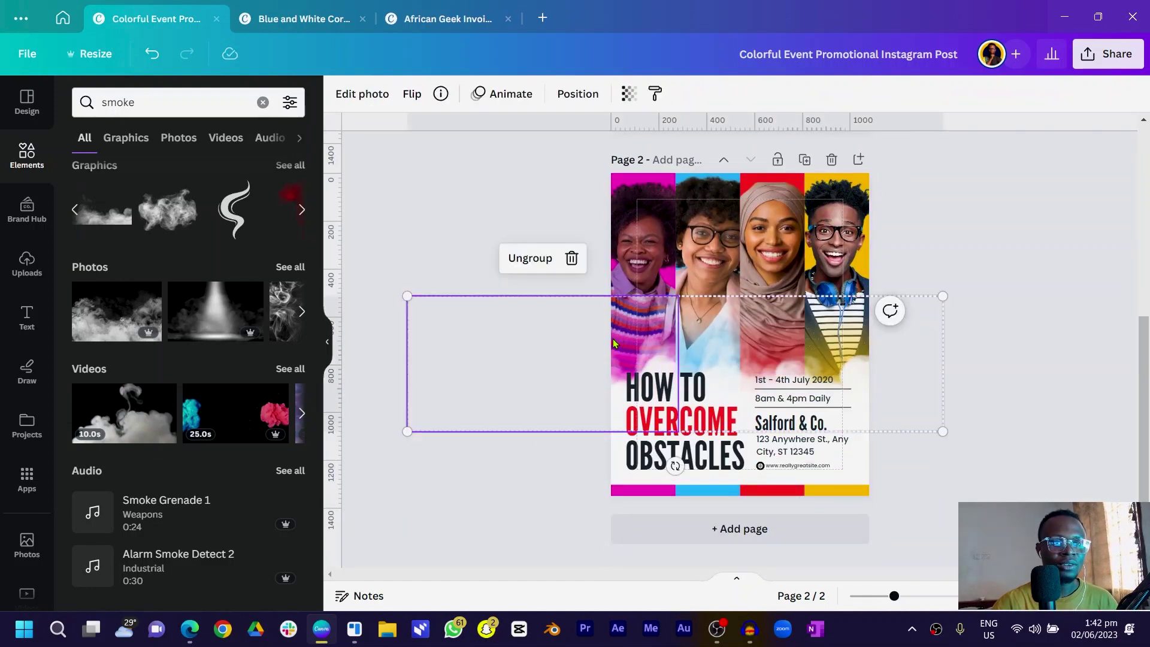
{"action": "left_click_drag", "start_coordinate": [613, 342], "coordinate": [613, 325]}
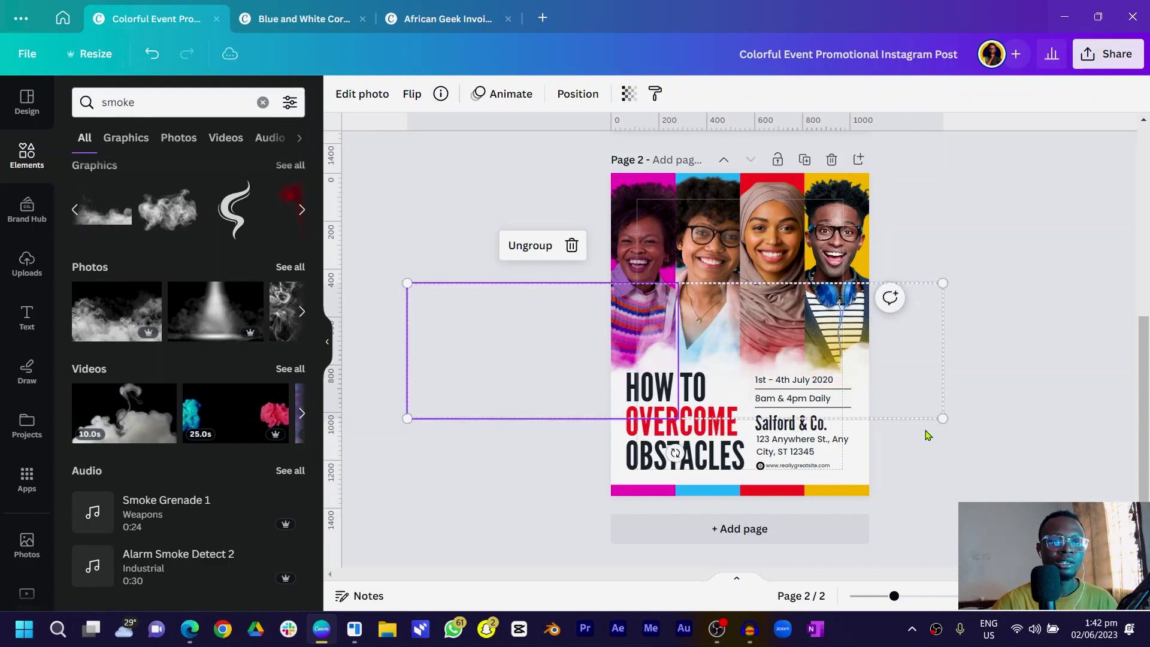
{"action": "left_click", "coordinate": [1126, 427]}
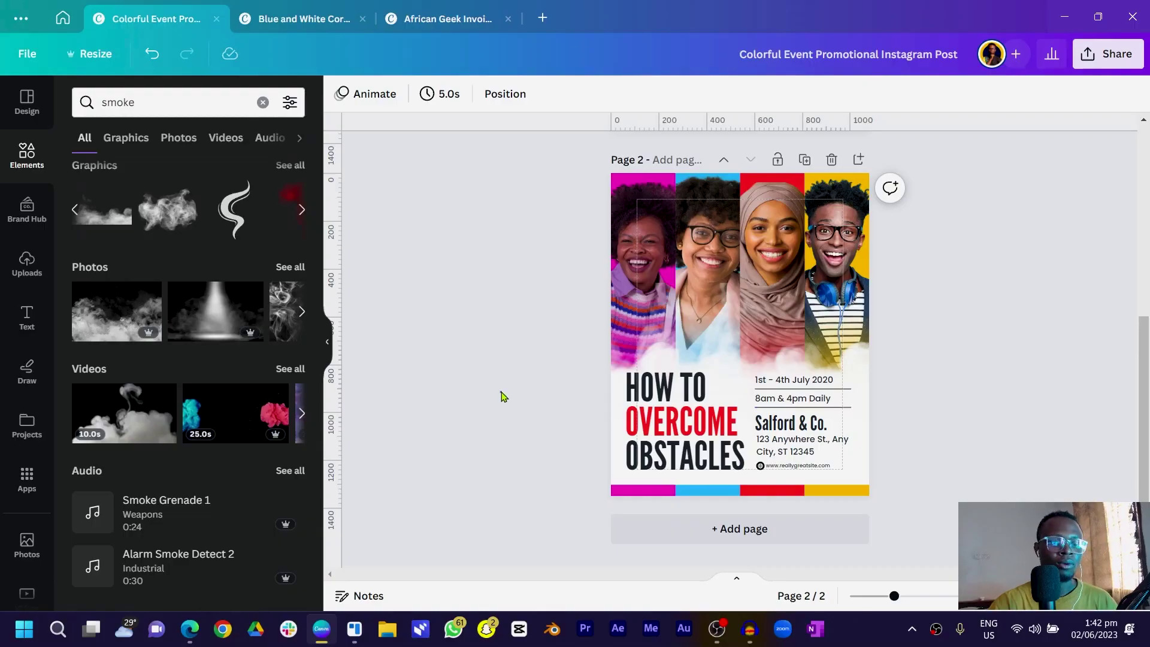
Drag a copy of the date text onto the first portrait and give it a magenta background
{"action": "key", "text": "ctrl+equal"}
{"action": "key", "text": "ctrl+equal"}
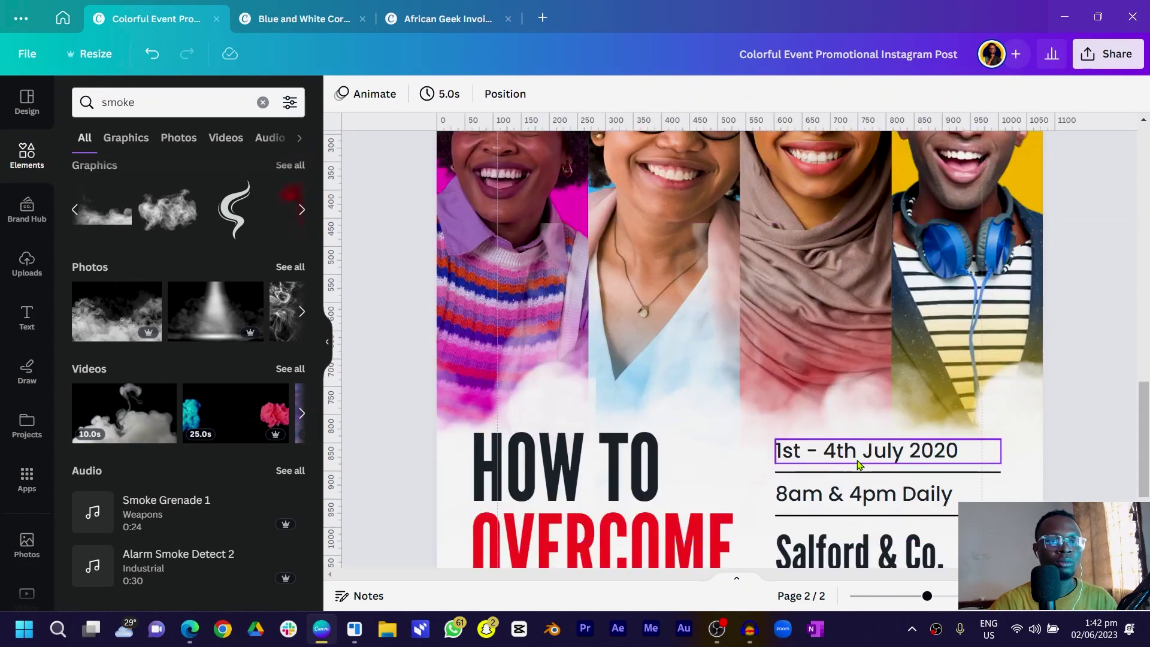
{"action": "left_click", "coordinate": [858, 461]}
{"action": "left_click_drag", "start_coordinate": [858, 462], "coordinate": [527, 323]}
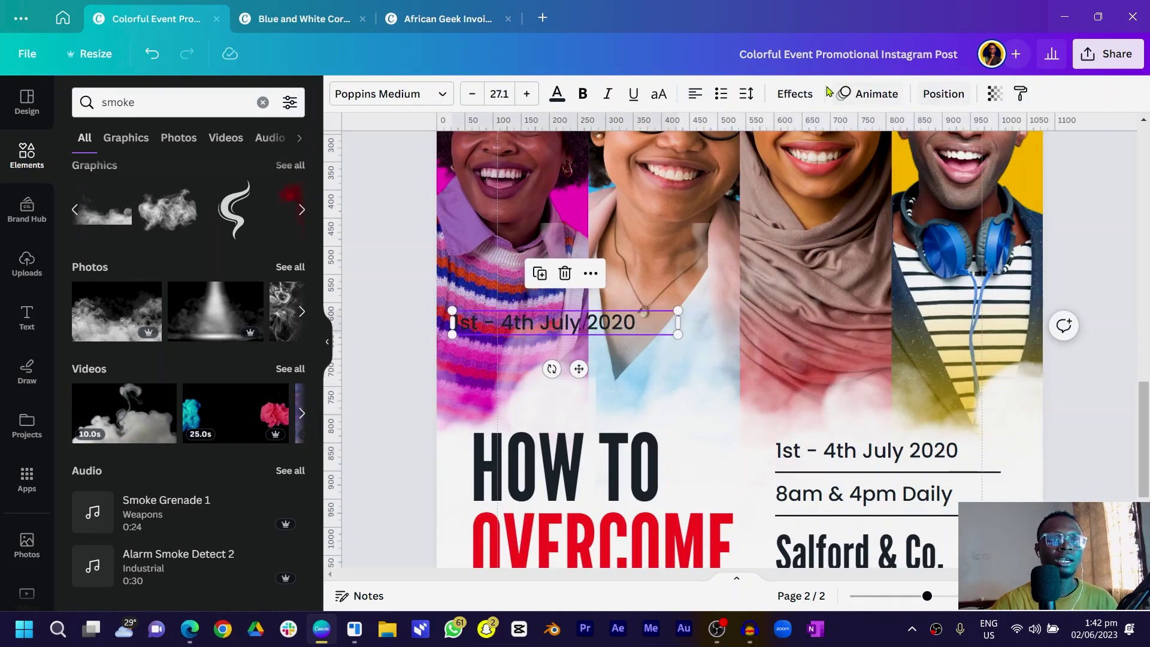
{"action": "left_click", "coordinate": [795, 95]}
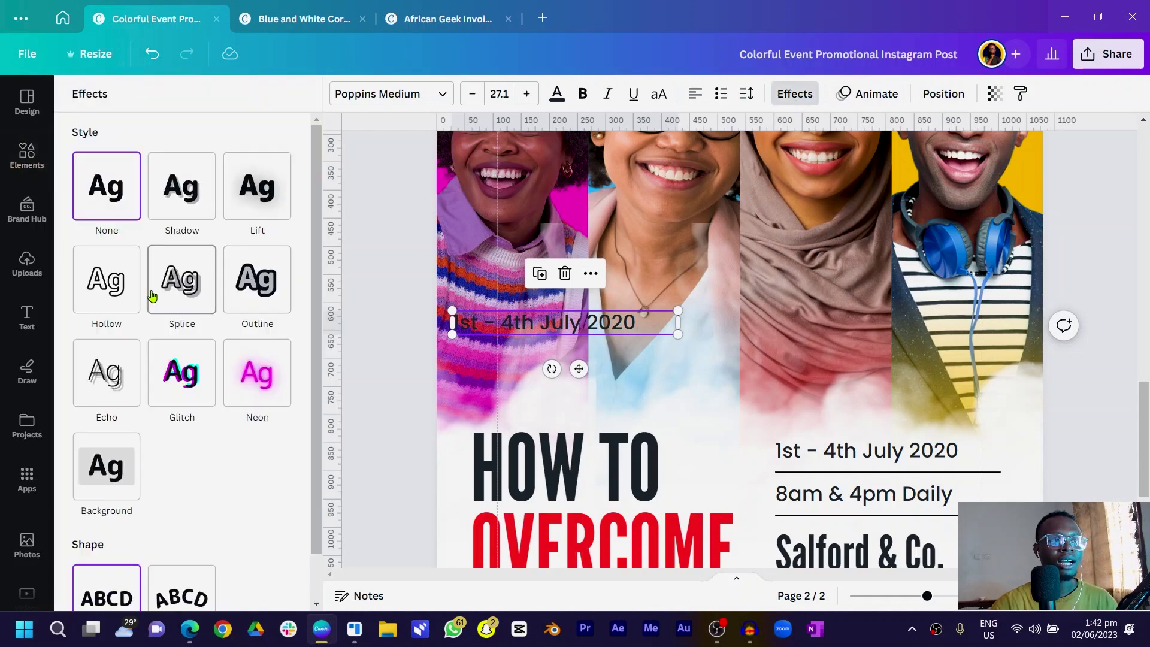
{"action": "left_click", "coordinate": [113, 480]}
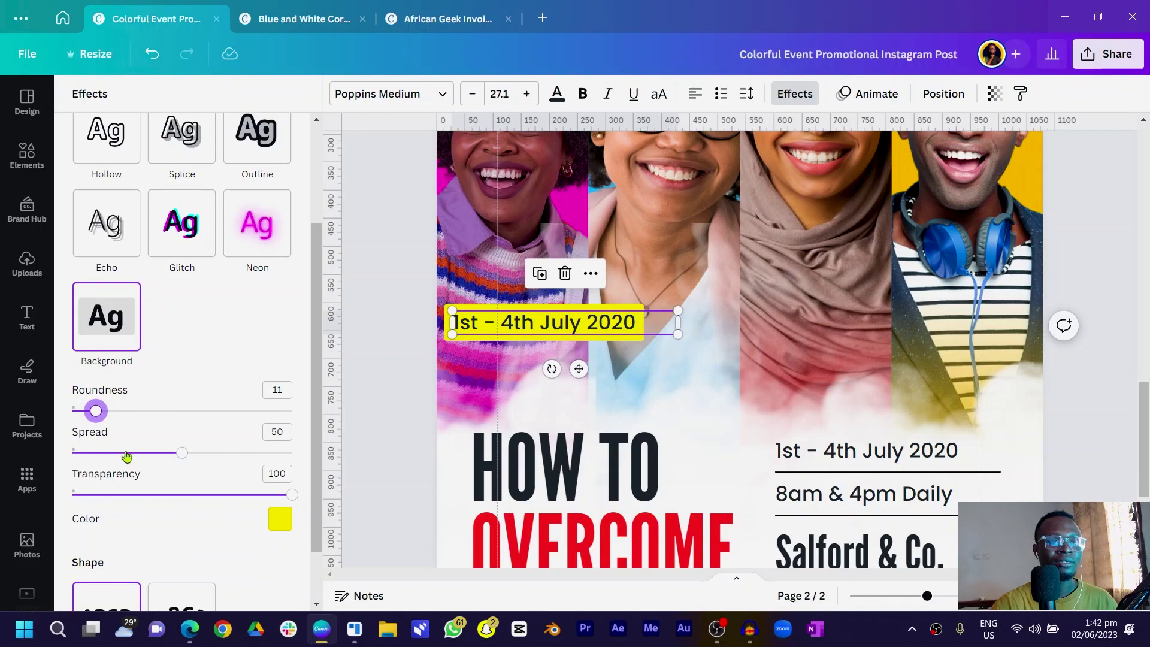
{"action": "left_click", "coordinate": [282, 520]}
{"action": "left_click", "coordinate": [229, 332]}
{"action": "scroll", "coordinate": [574, 302], "scroll_direction": "up", "scroll_amount": 1}
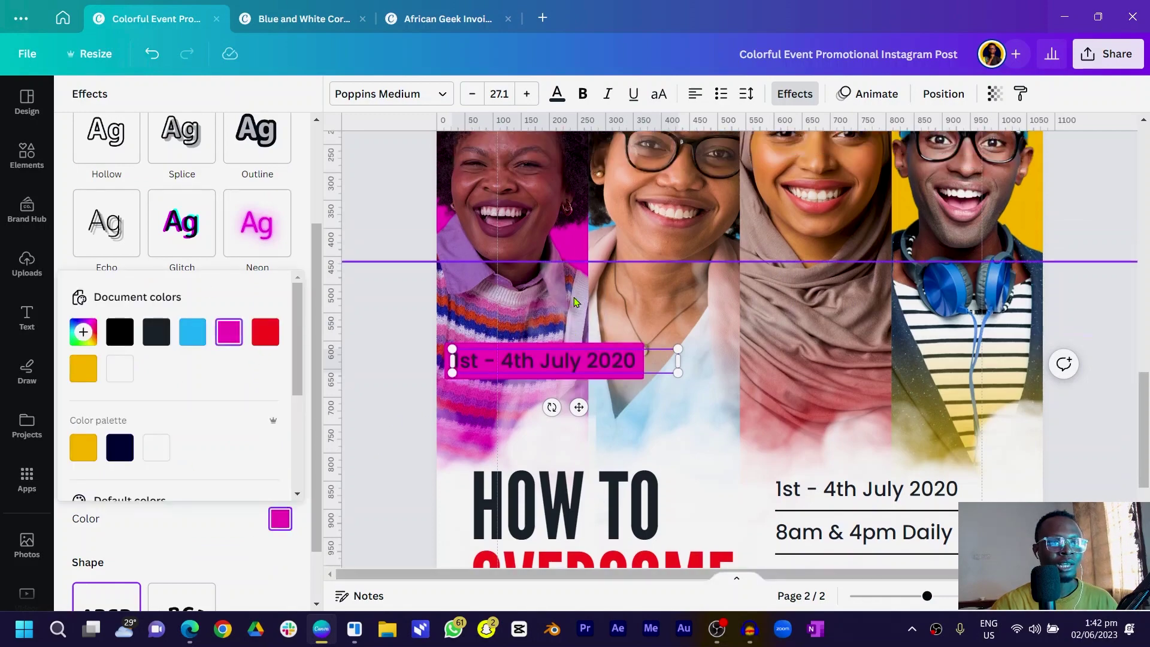
{"action": "scroll", "coordinate": [497, 334], "scroll_direction": "up", "scroll_amount": 4}
{"action": "scroll", "coordinate": [497, 333], "scroll_direction": "down", "scroll_amount": 3}
Clear the copied text, centre it, narrow the box and position the label
{"action": "left_click", "coordinate": [544, 405]}
{"action": "left_click", "coordinate": [544, 405]}
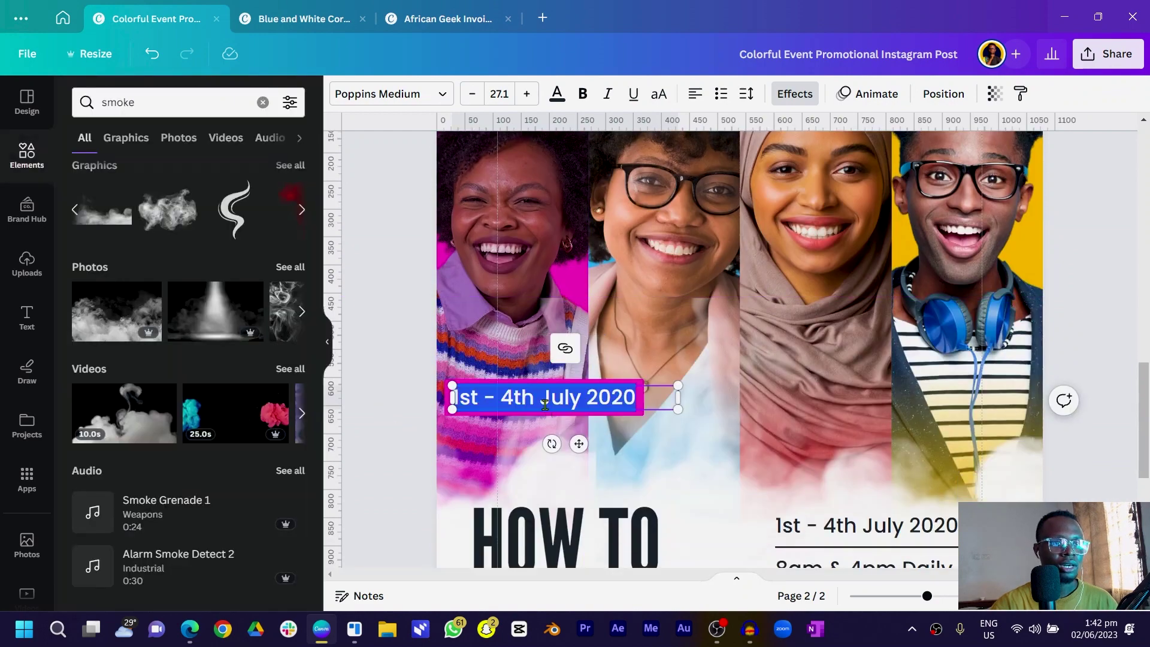
{"action": "key", "text": "BackSpace"}
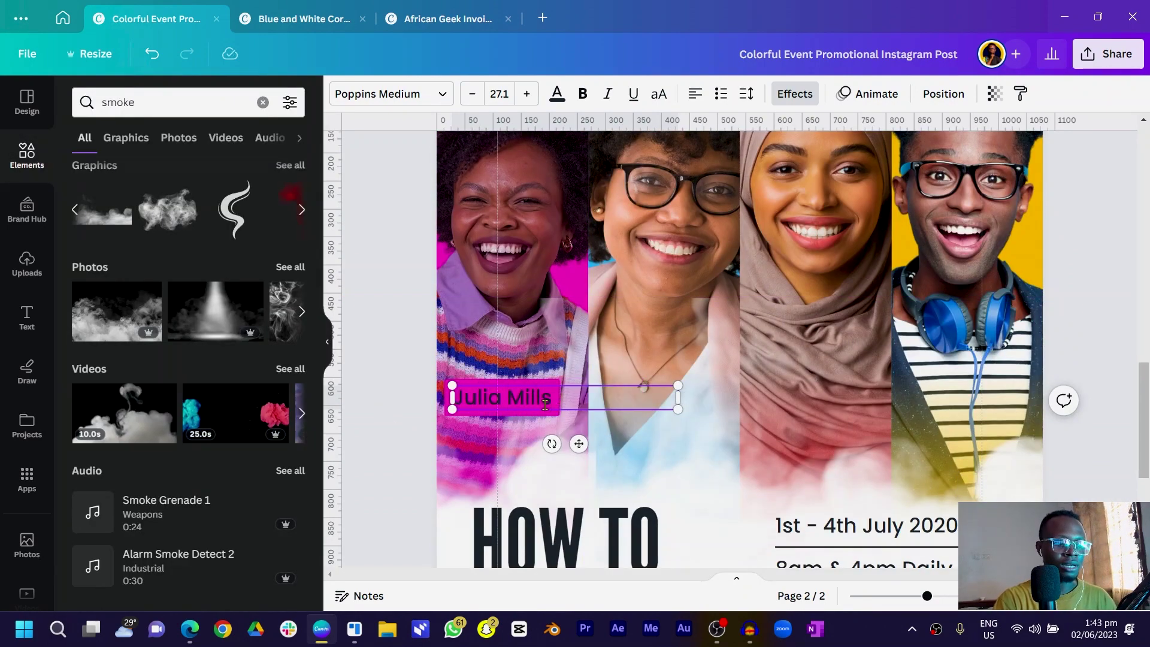
{"action": "key", "text": "ctrl+shift+c"}
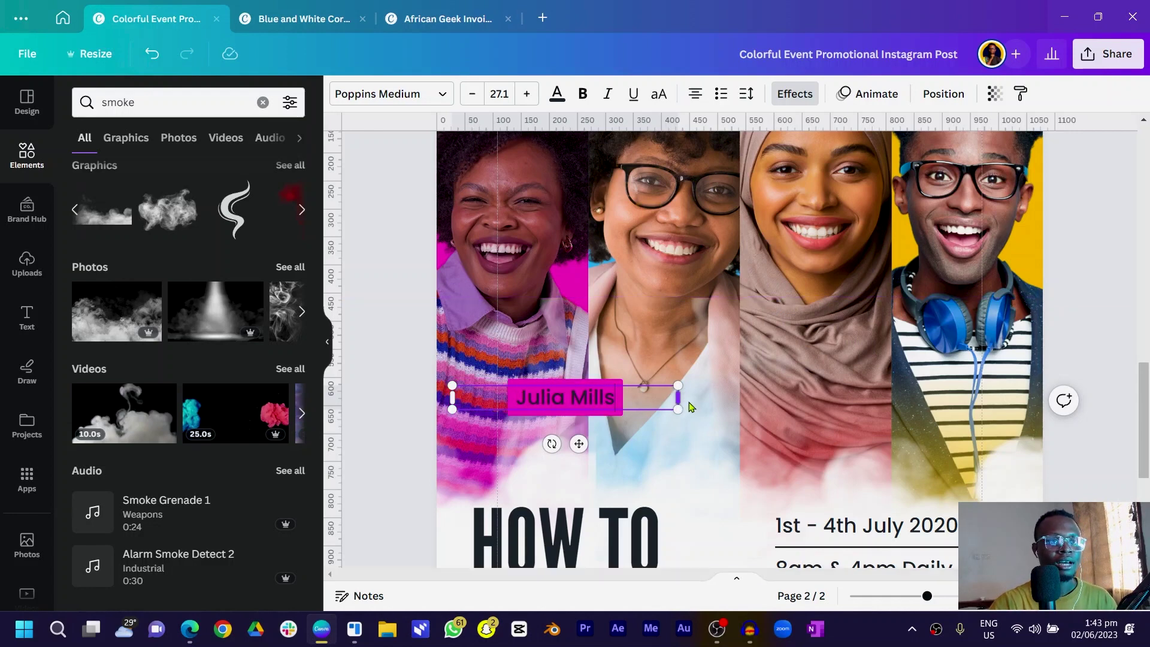
{"action": "left_click_drag", "start_coordinate": [677, 398], "coordinate": [617, 397]}
{"action": "left_click_drag", "start_coordinate": [554, 443], "coordinate": [671, 440]}
Give the second portrait's label a blue background and narrow its box
{"action": "left_click", "coordinate": [806, 97]}
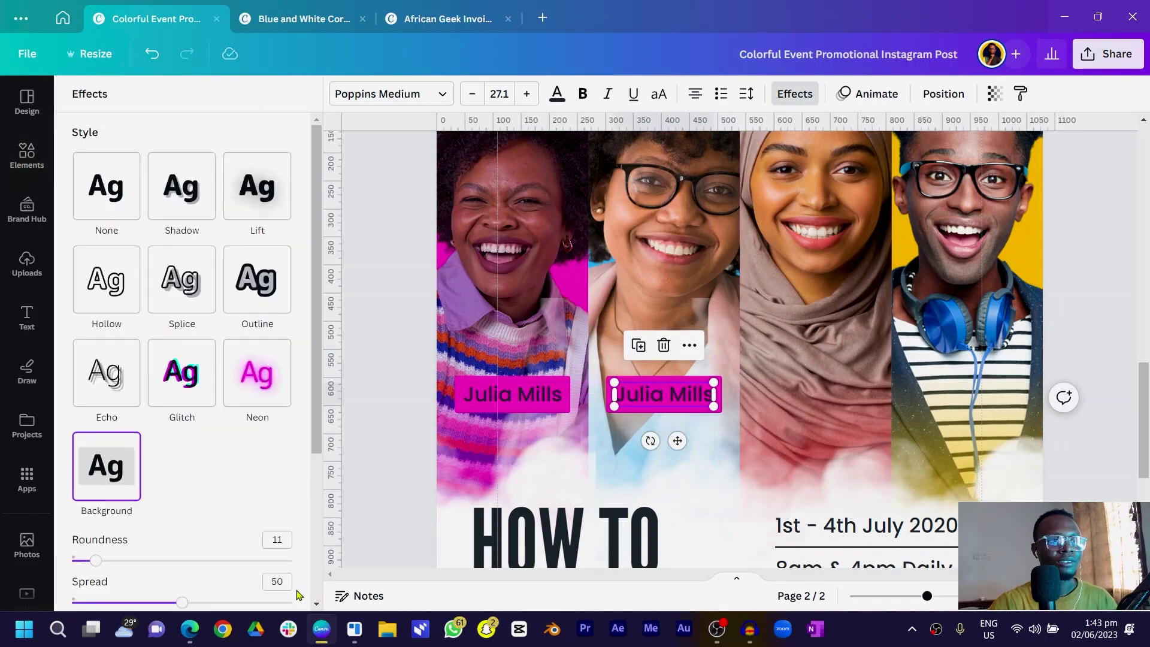
{"action": "scroll", "coordinate": [83, 388], "scroll_direction": "down", "scroll_amount": 3}
{"action": "left_click", "coordinate": [280, 519]}
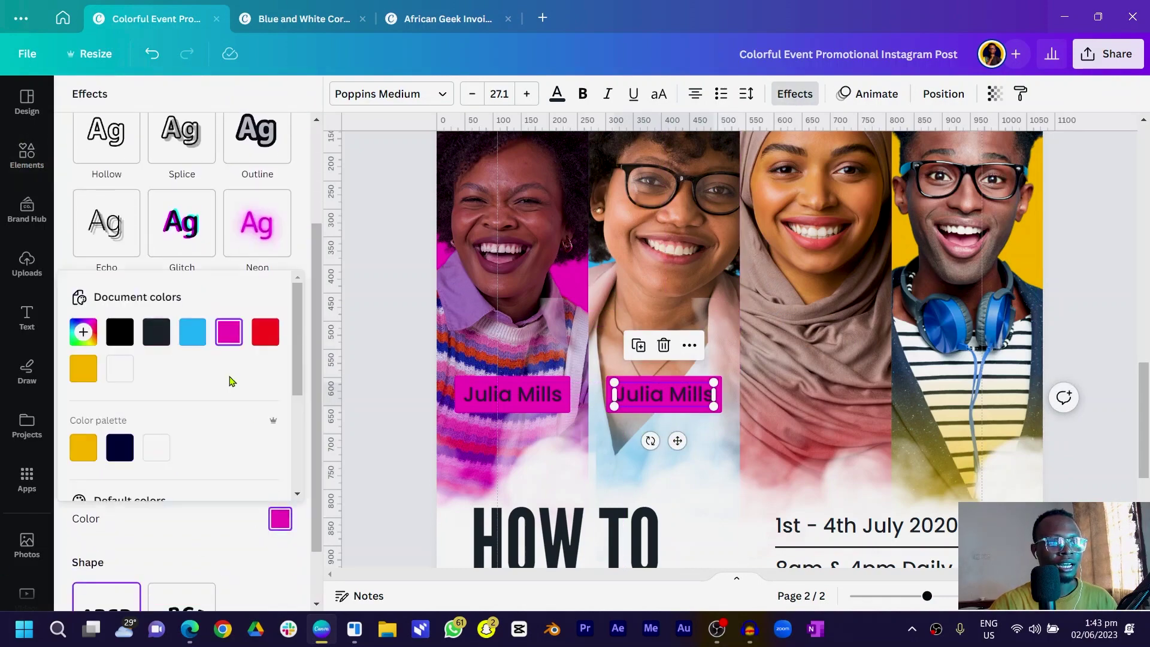
{"action": "left_click", "coordinate": [190, 339]}
{"action": "left_click_drag", "start_coordinate": [614, 394], "coordinate": [656, 397]}
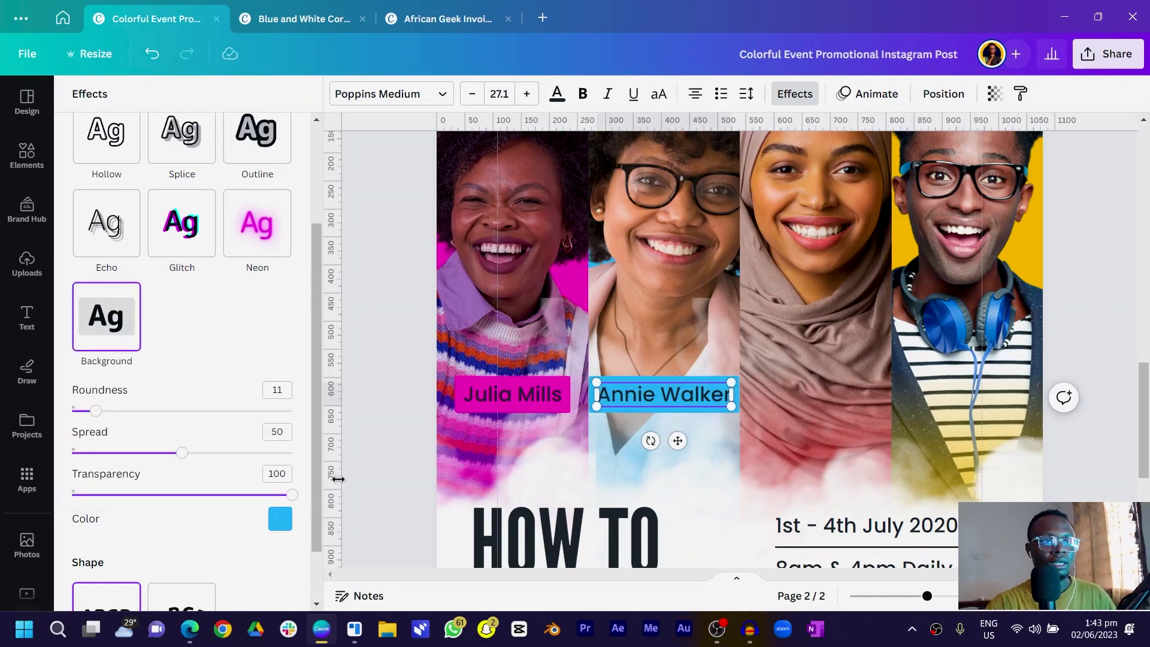
Type the second person's name, then duplicate the label onto the third portrait
{"action": "key", "text": "Escape"}
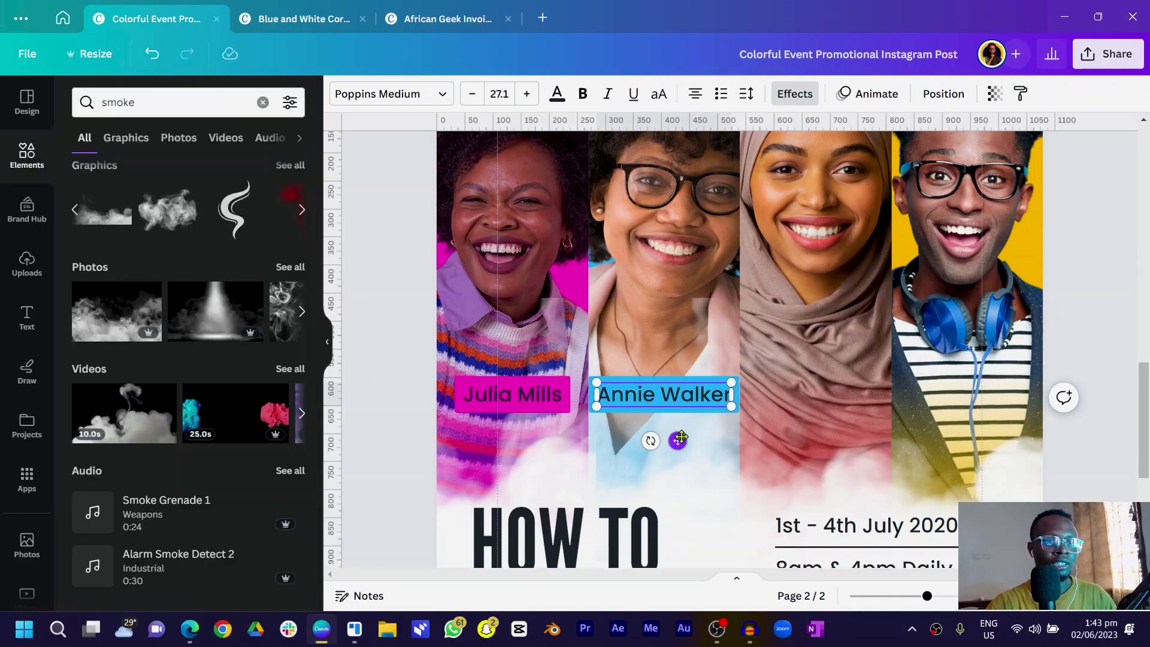
{"action": "key", "text": "ctrl+d"}
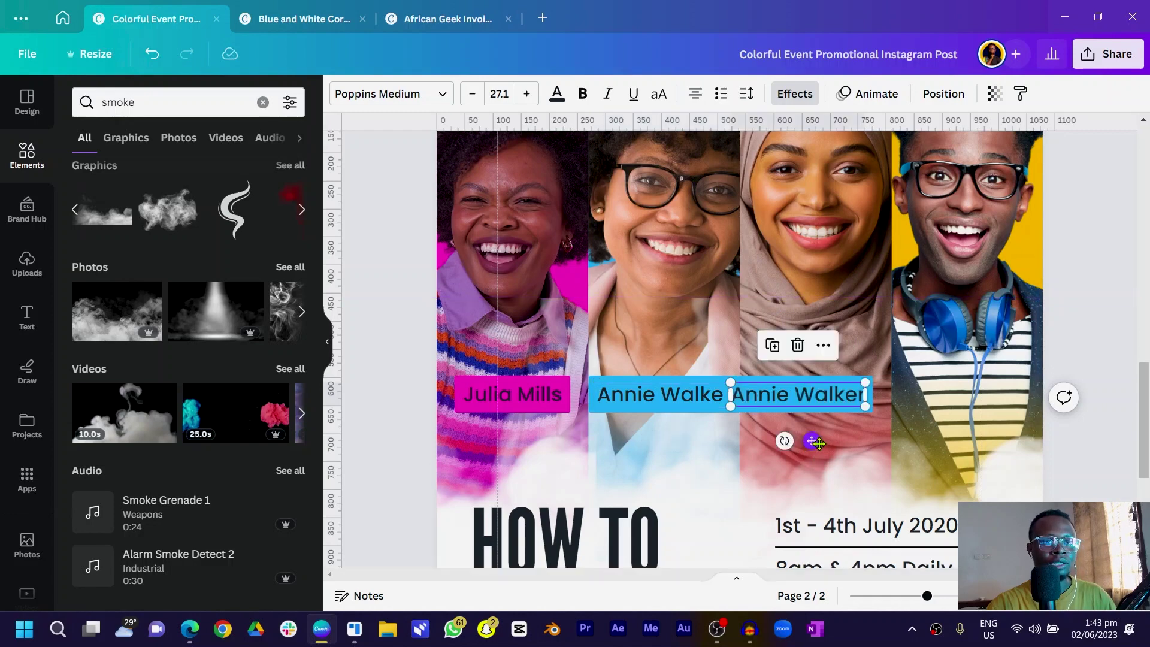
{"action": "left_click_drag", "start_coordinate": [807, 401], "coordinate": [824, 402]}
{"action": "double_click", "coordinate": [824, 401]}
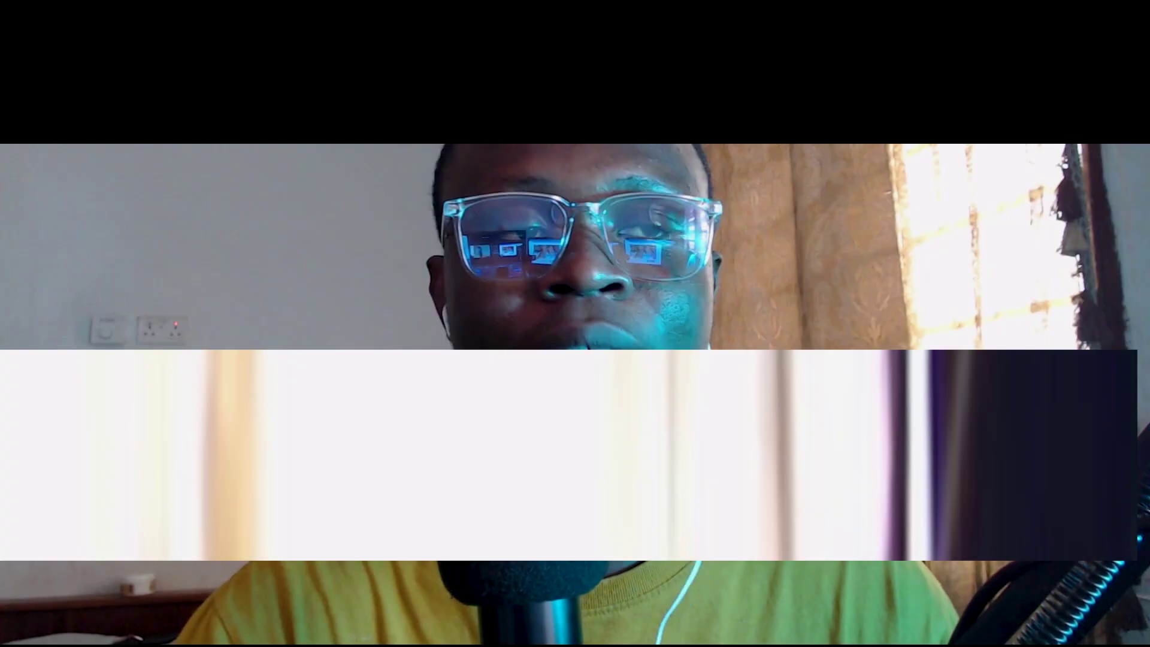
Search 'muslim nam' in Edge for name ideas, then close the browser
{"action": "type", "text": "muslim names for girls"}
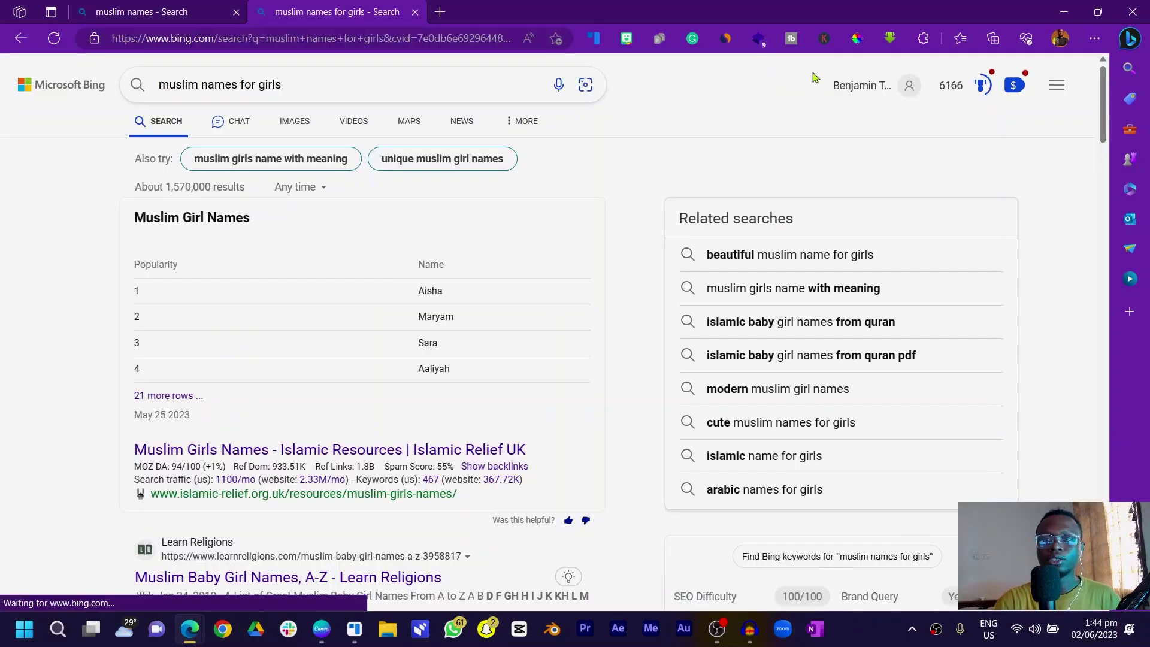
{"action": "left_click", "coordinate": [1134, 20]}
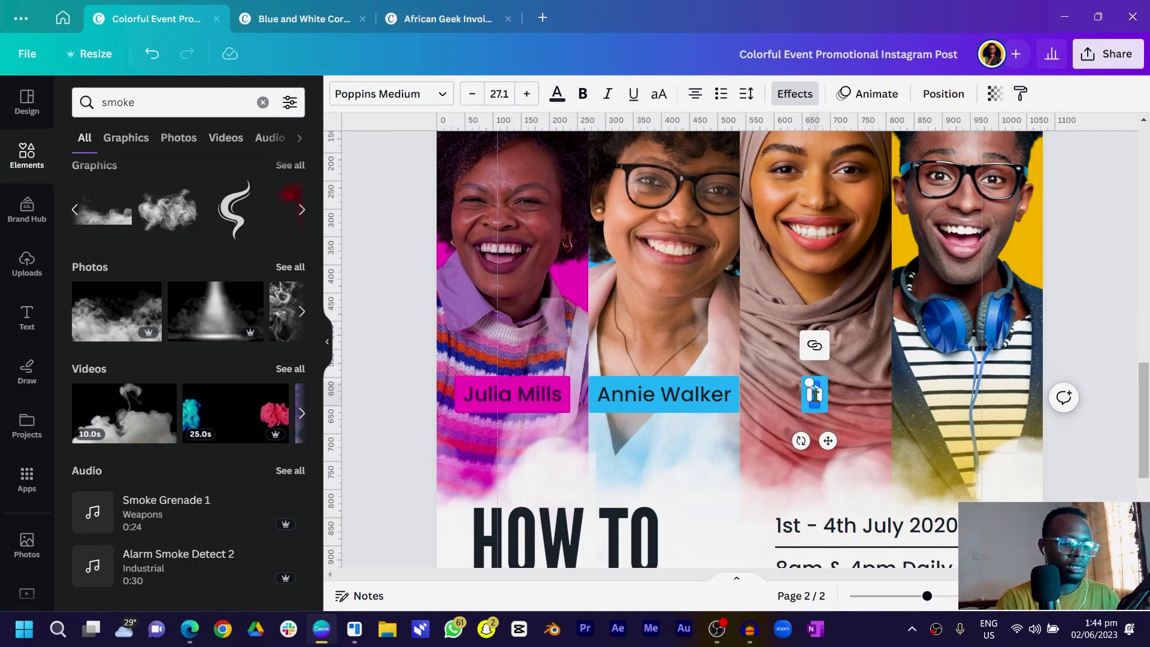
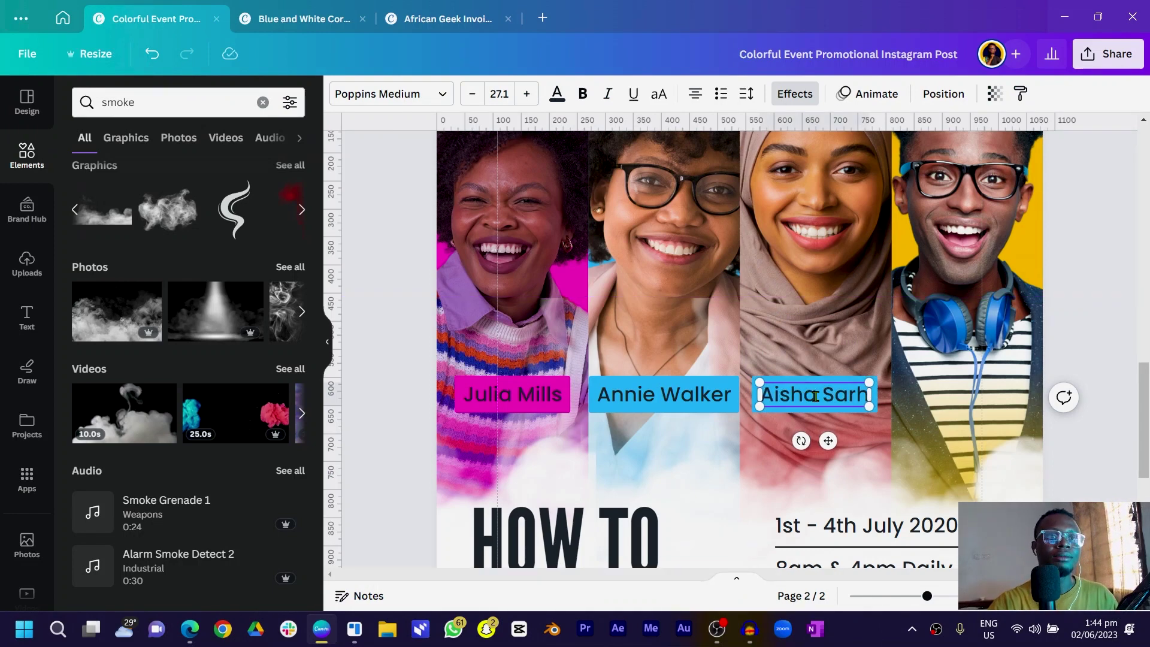
Type a new name into the third label, align it, and duplicate it onto the fourth portrait
{"action": "left_click", "coordinate": [830, 422]}
{"action": "left_click", "coordinate": [833, 404]}
{"action": "left_click_drag", "start_coordinate": [833, 404], "coordinate": [866, 441]}
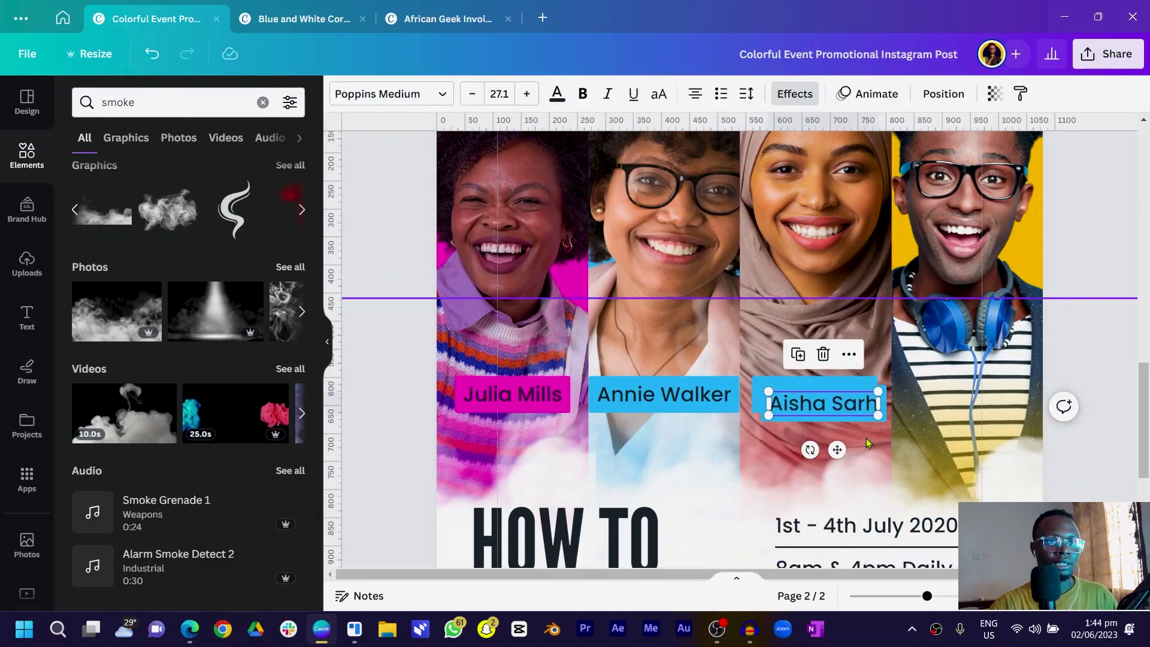
{"action": "key", "text": "ctrl+d"}
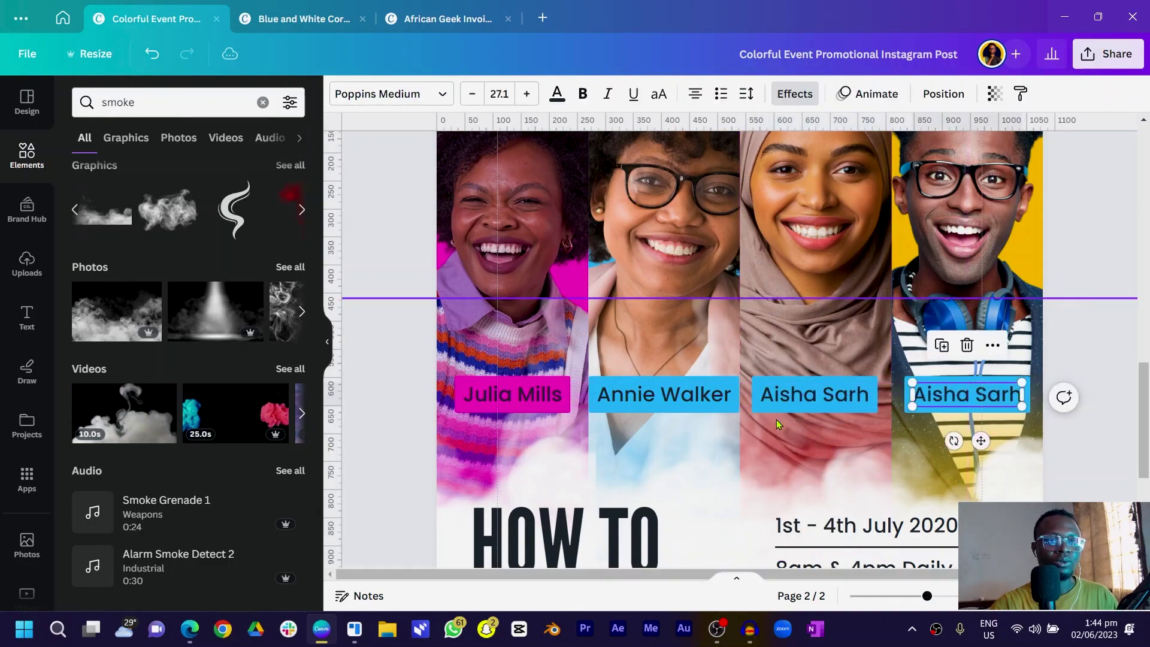
Give the third portrait's name label a red background
{"action": "left_click", "coordinate": [803, 397]}
{"action": "scroll", "coordinate": [803, 397], "scroll_direction": "up", "scroll_amount": 3}
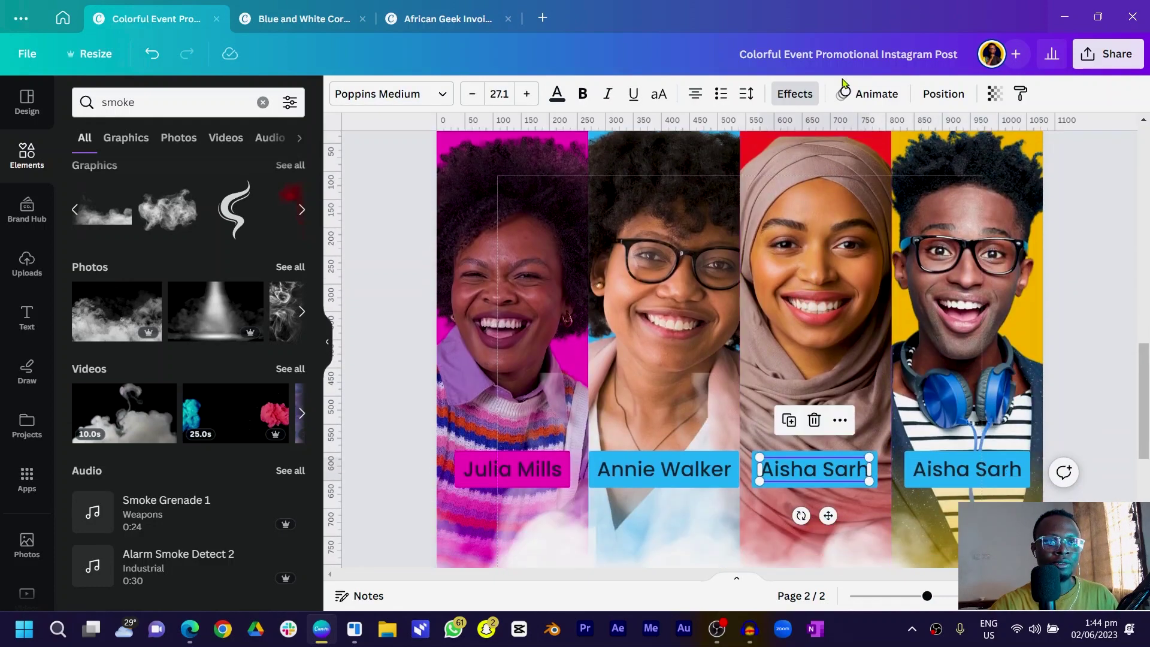
{"action": "left_click", "coordinate": [795, 93]}
{"action": "scroll", "coordinate": [200, 348], "scroll_direction": "down", "scroll_amount": 4}
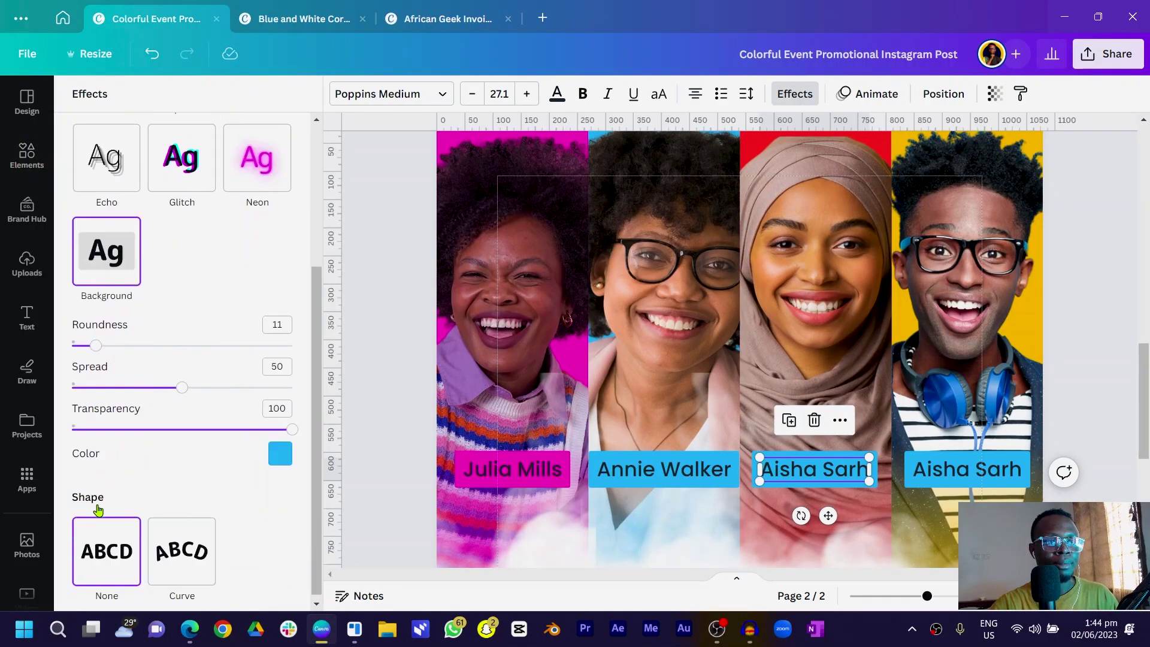
{"action": "left_click", "coordinate": [281, 449]}
{"action": "left_click", "coordinate": [266, 261]}
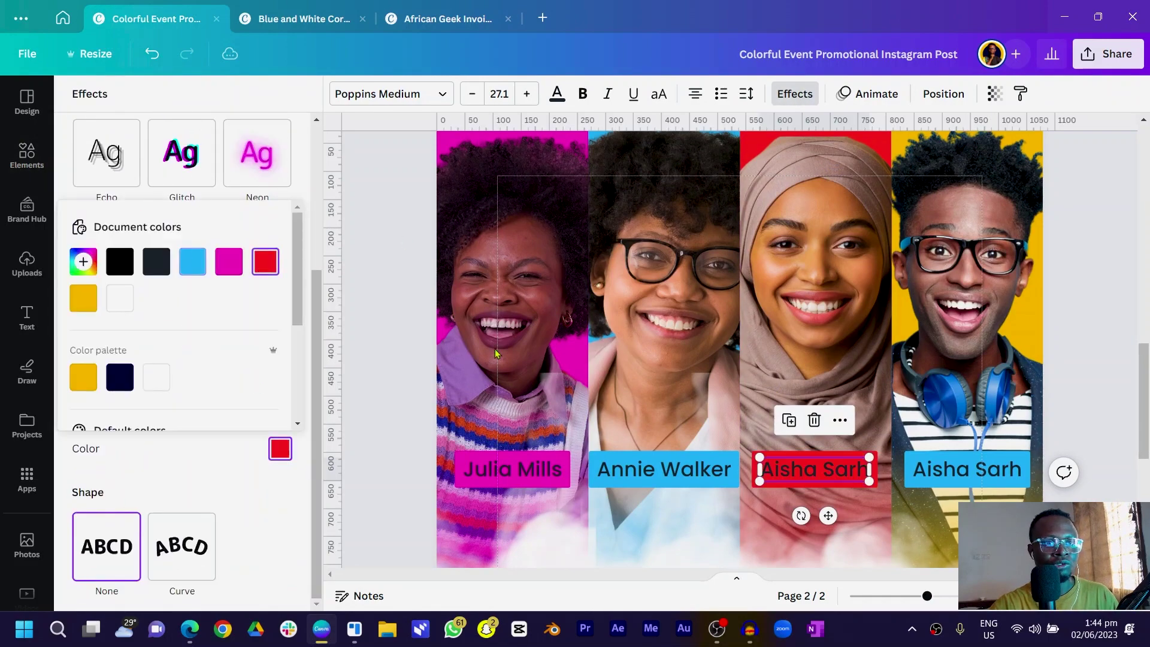
Rename the fourth label and give it a yellow background
{"action": "left_click", "coordinate": [971, 461]}
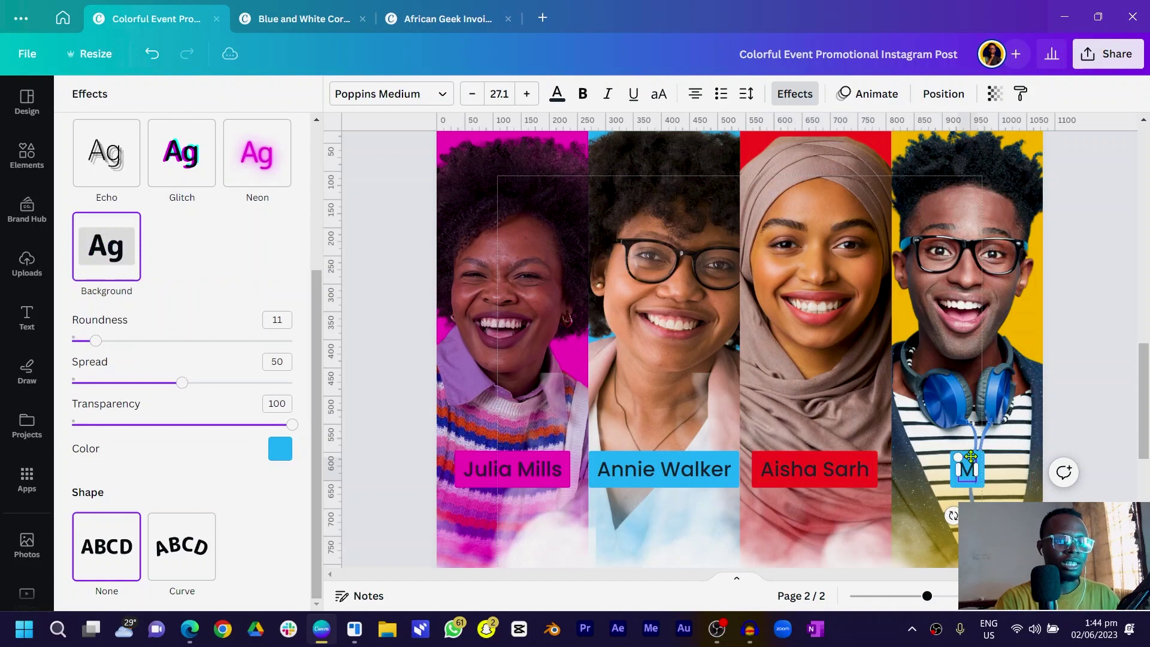
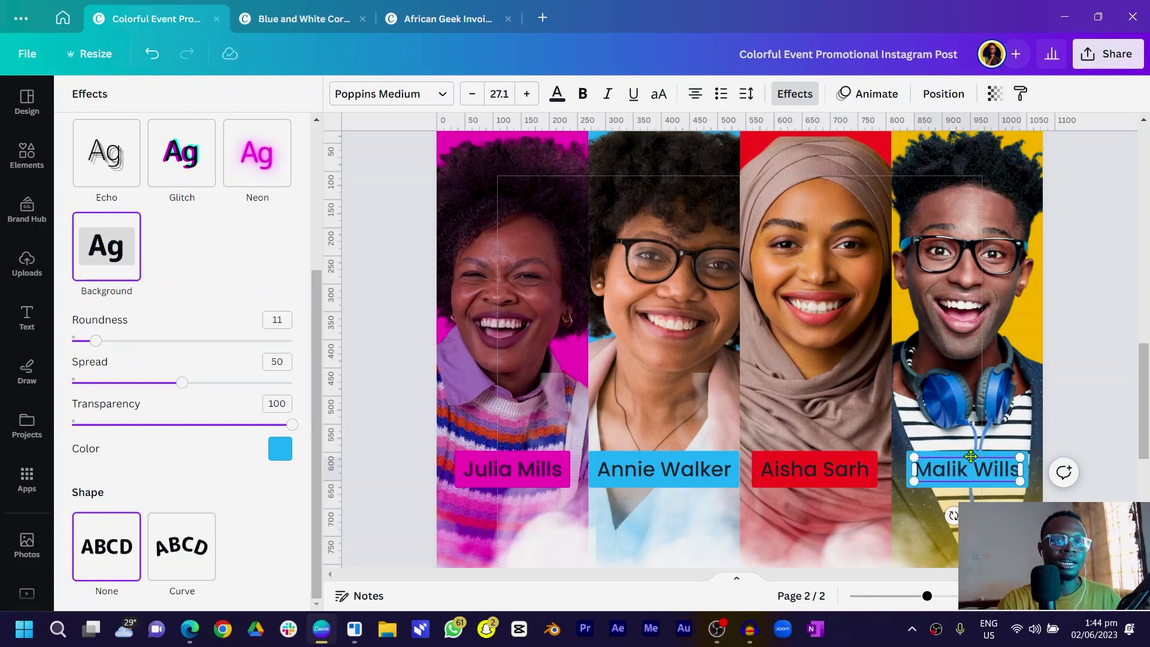
{"action": "scroll", "coordinate": [868, 288], "scroll_direction": "up", "scroll_amount": 2}
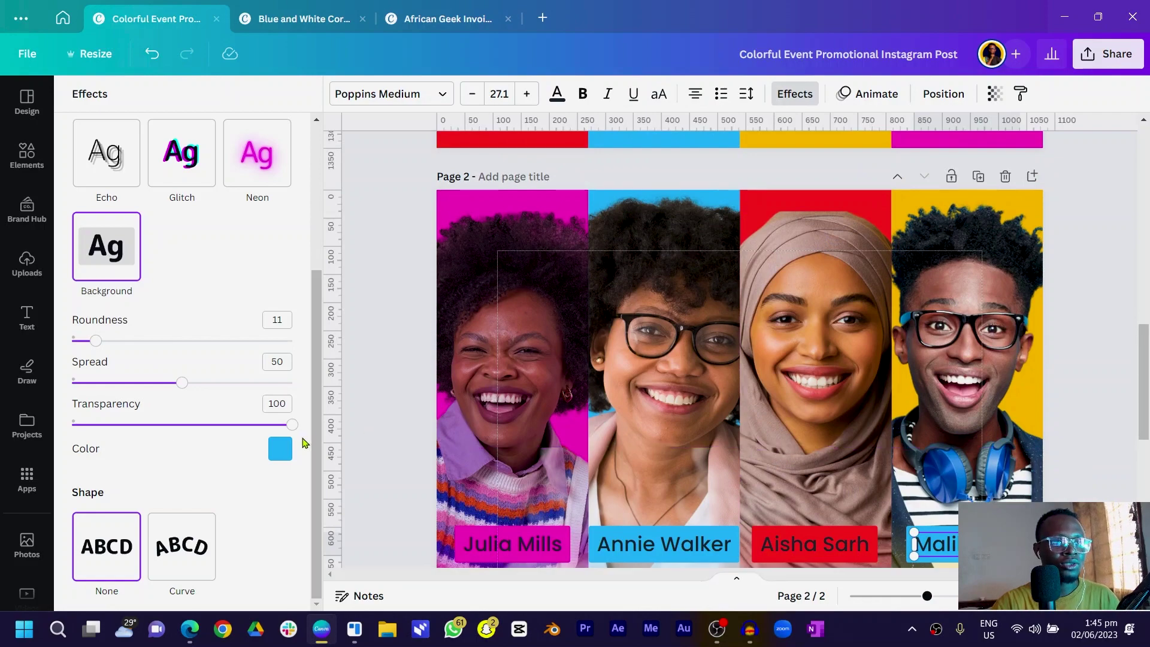
{"action": "left_click", "coordinate": [280, 451]}
{"action": "left_click", "coordinate": [83, 298]}
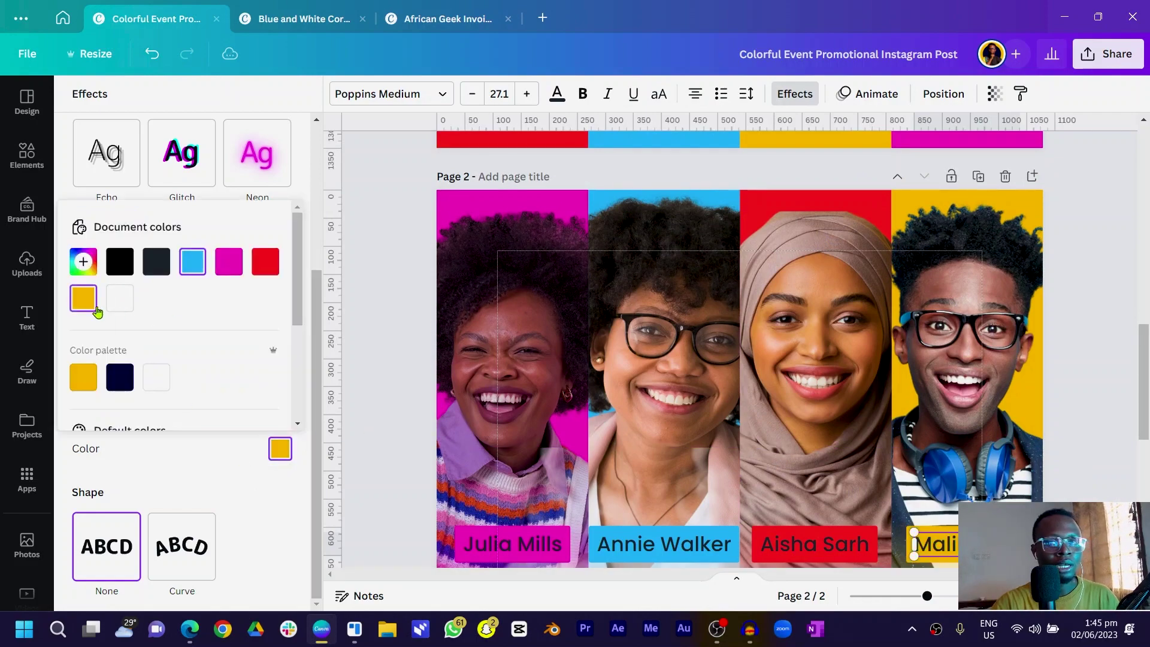
{"action": "left_click", "coordinate": [360, 386]}
{"action": "left_click", "coordinate": [359, 386]}
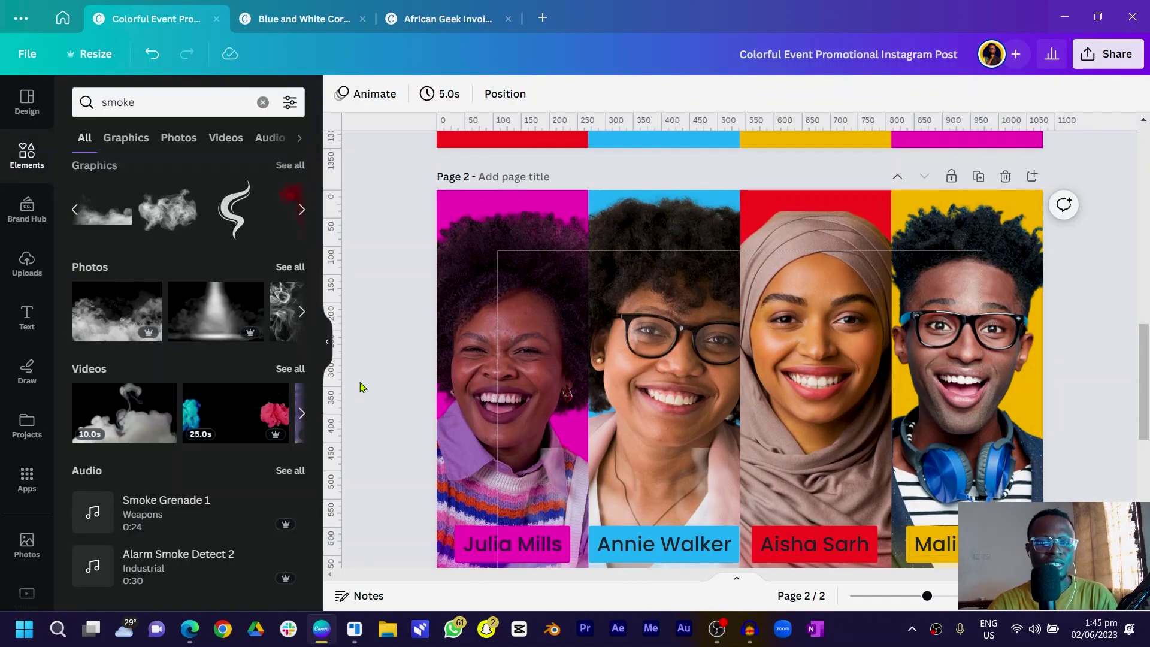
{"action": "key", "text": "ctrl+minus"}
{"action": "scroll", "coordinate": [370, 395], "scroll_direction": "down", "scroll_amount": 3}
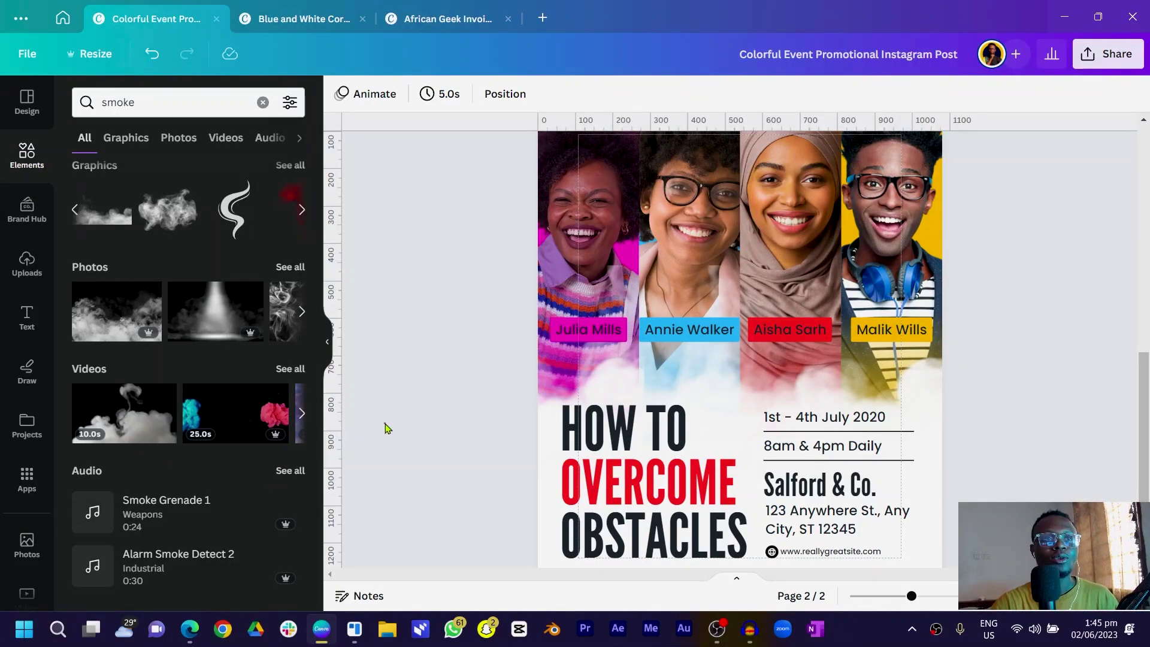
{"action": "scroll", "coordinate": [389, 432], "scroll_direction": "down", "scroll_amount": 2}
{"action": "scroll", "coordinate": [398, 444], "scroll_direction": "up", "scroll_amount": 4}
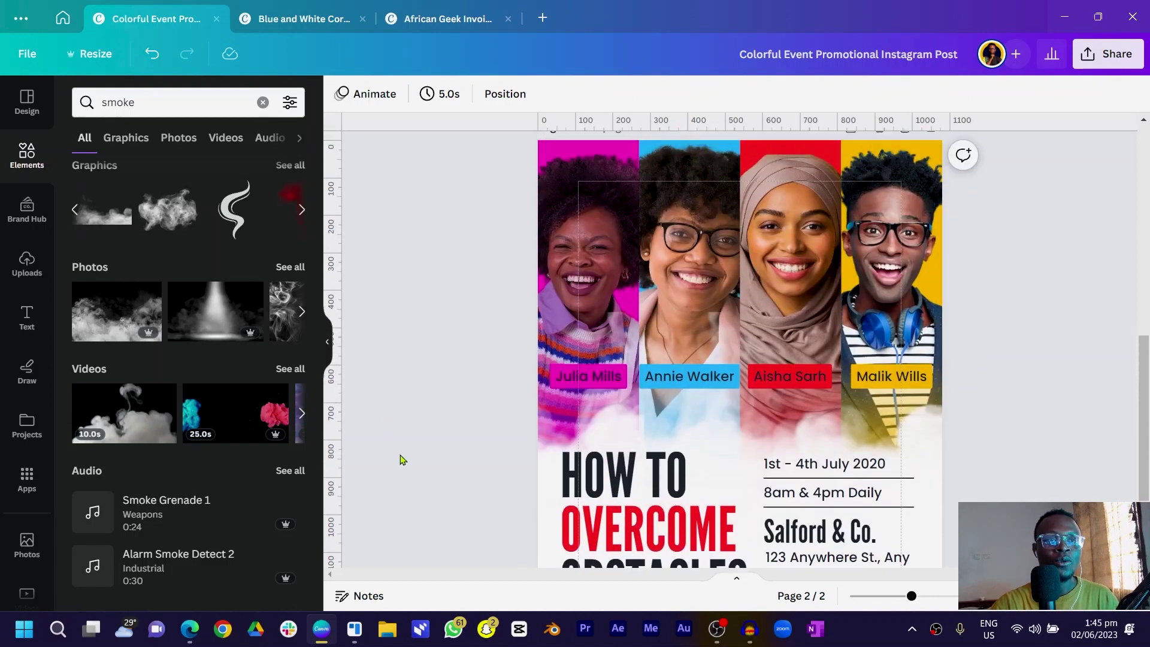
{"action": "scroll", "coordinate": [399, 459], "scroll_direction": "down", "scroll_amount": 3}
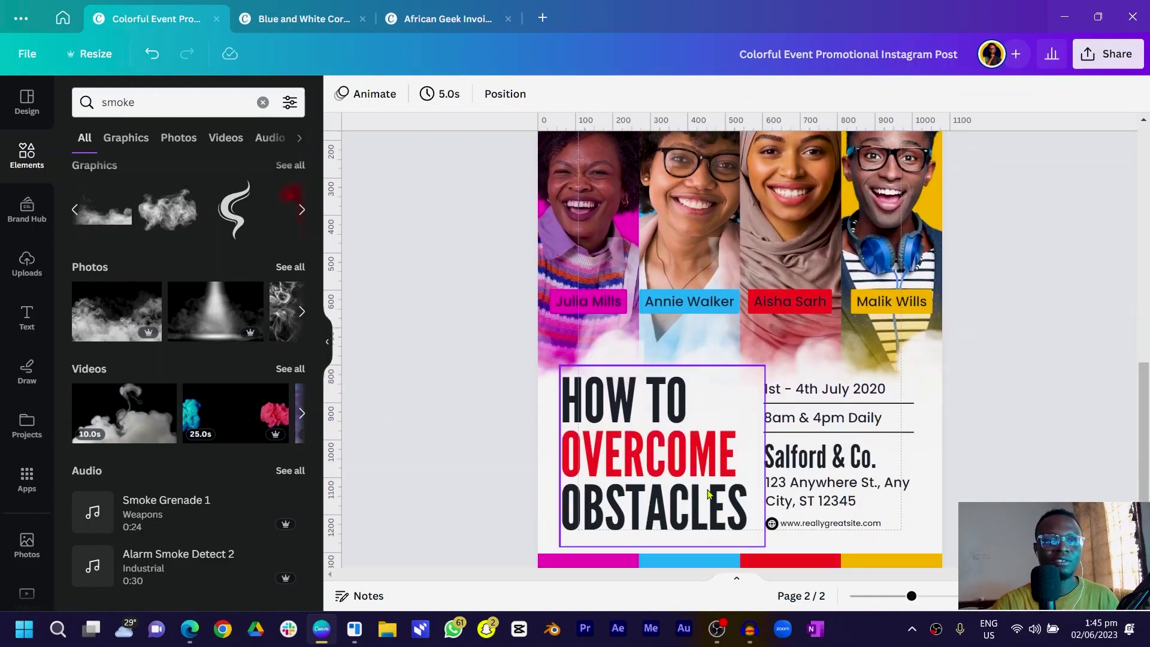